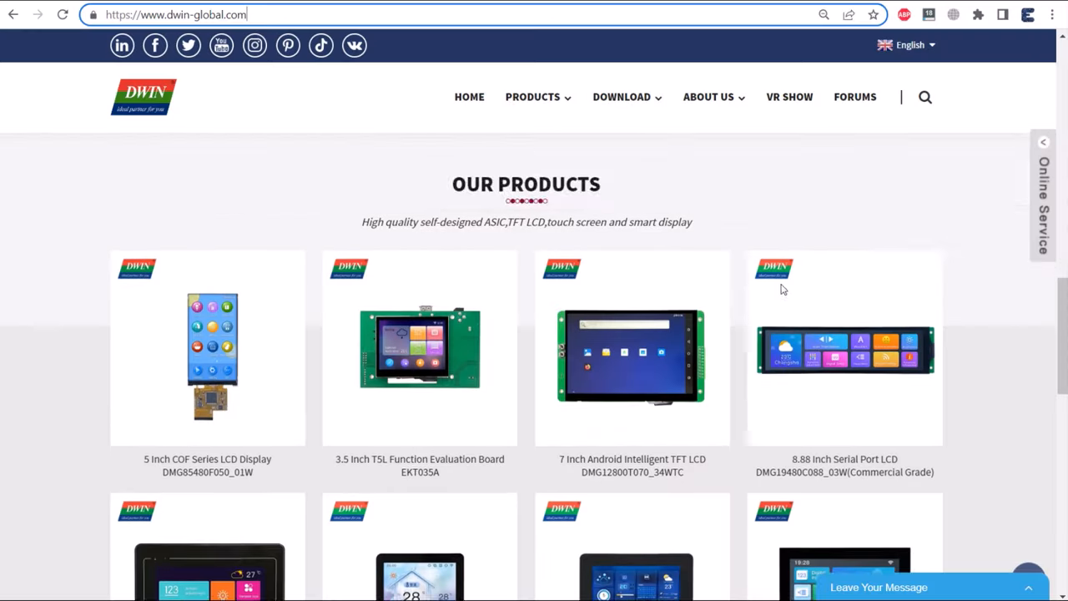
{"action": "scroll", "coordinate": [783, 289], "scroll_direction": "down", "scroll_amount": 1}
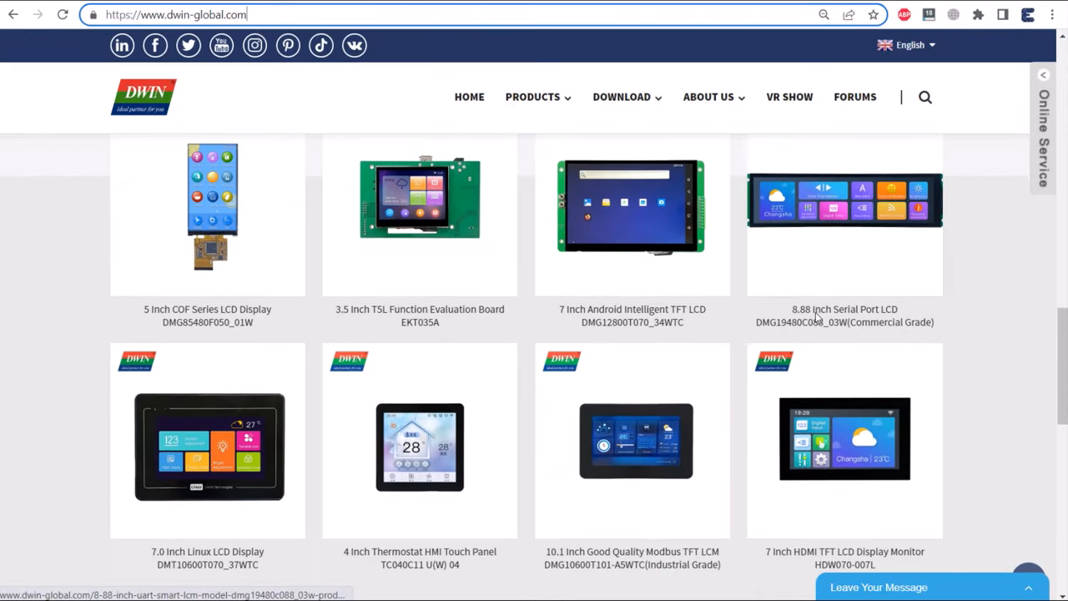
{"action": "scroll", "coordinate": [855, 309], "scroll_direction": "down", "scroll_amount": 2}
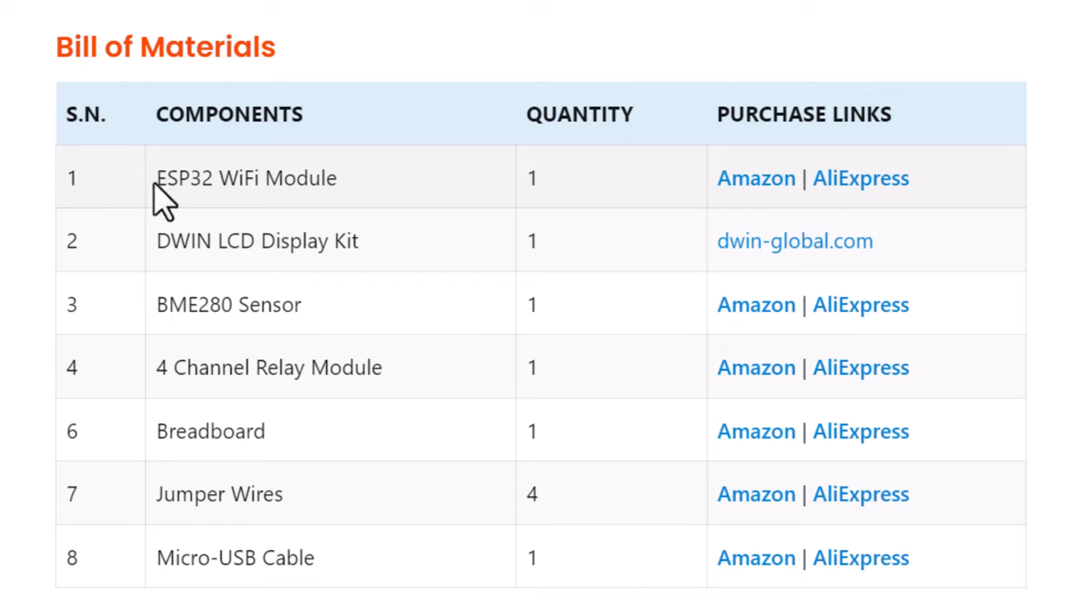
Go through the BOM entries: ESP32, BME280, relay module, breadboard, jumper wires, Micro-USB cable, DWIN LCD kit.
{"action": "left_click", "coordinate": [367, 187]}
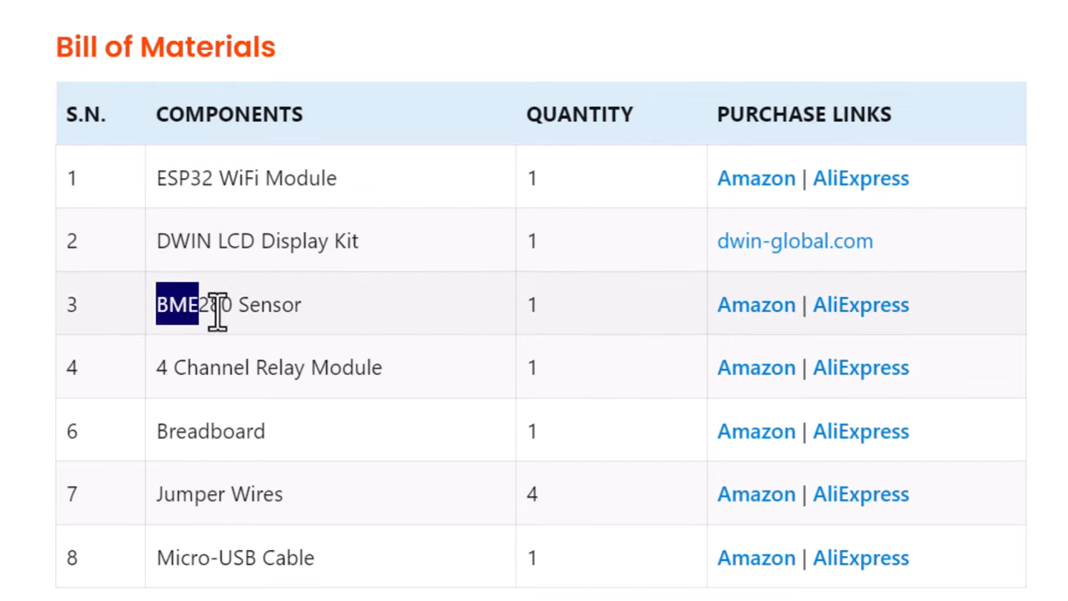
{"action": "left_click", "coordinate": [317, 330]}
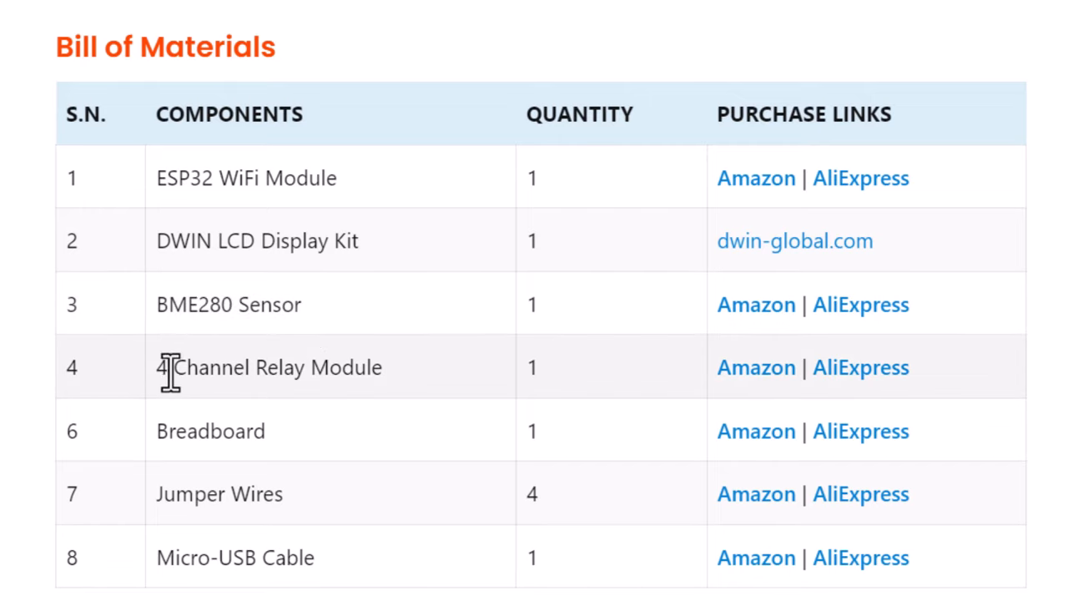
{"action": "left_click", "coordinate": [353, 368]}
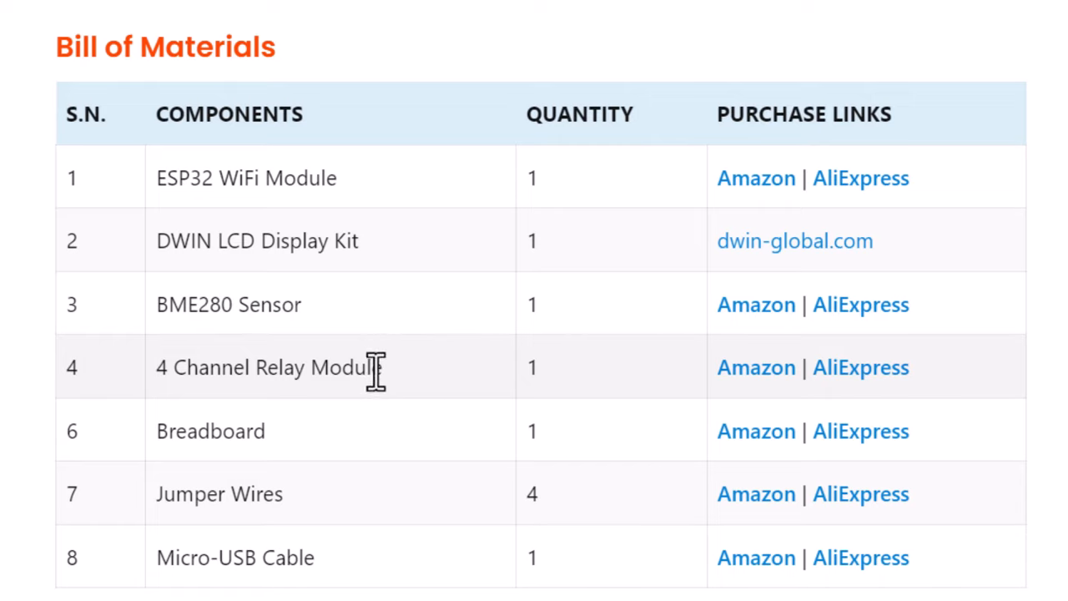
{"action": "left_click", "coordinate": [299, 450]}
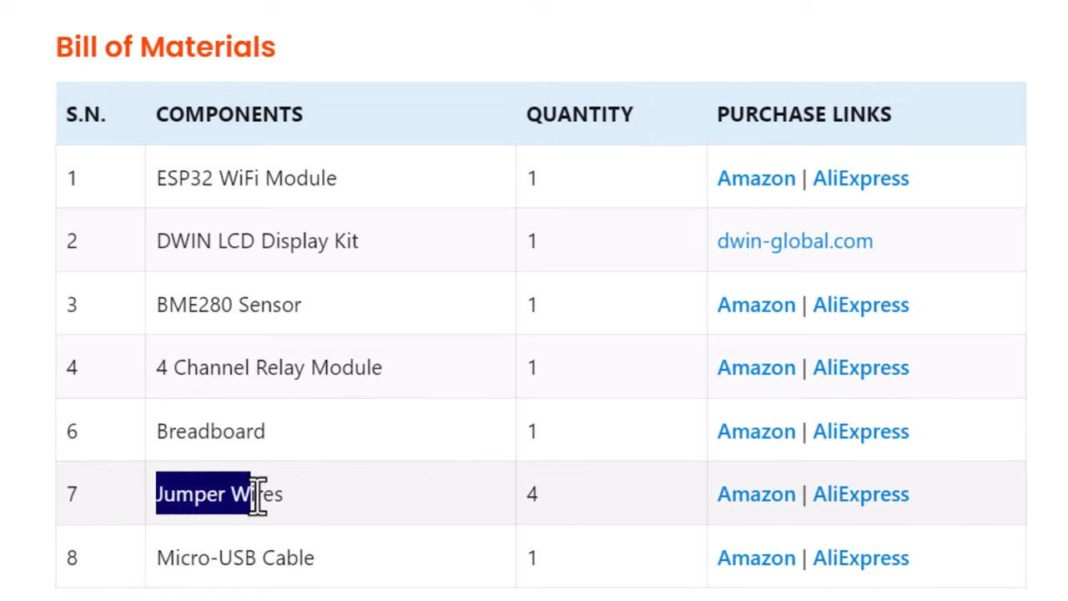
{"action": "left_click", "coordinate": [338, 500]}
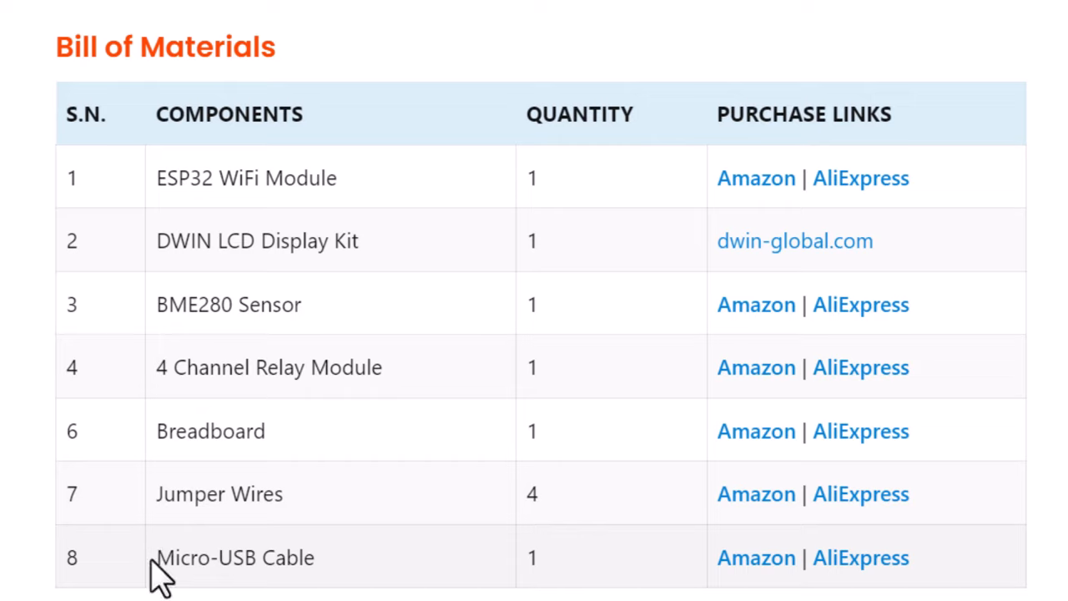
{"action": "left_click", "coordinate": [342, 572]}
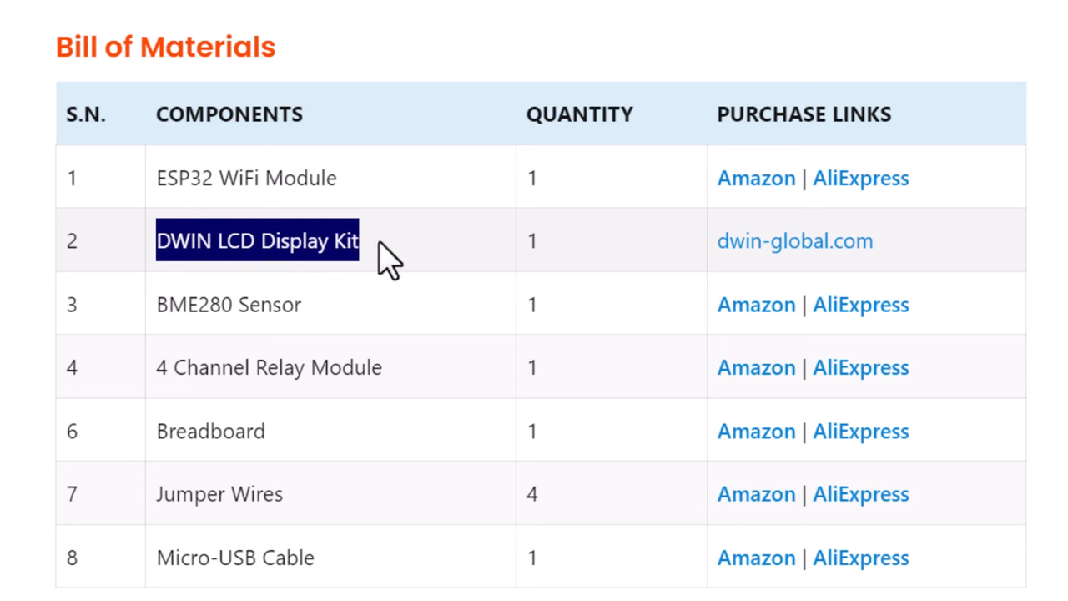
{"action": "left_click", "coordinate": [392, 251]}
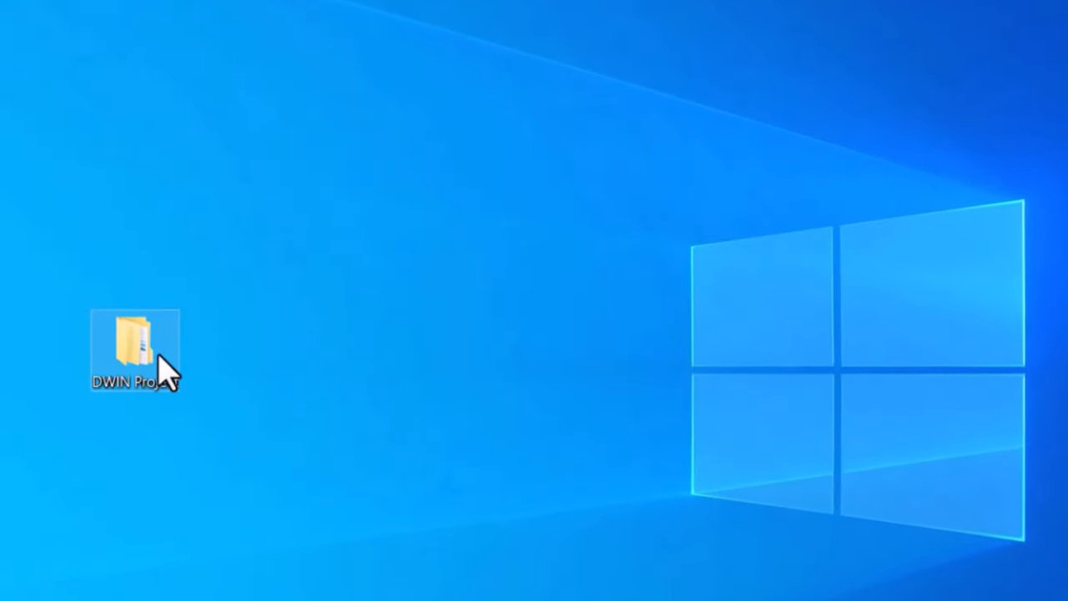
Preview the three Smart Home background bitmaps 0.bmp, 1.bmp and 02.bmp in DWIN Project > 32.
{"action": "double_click", "coordinate": [134, 351]}
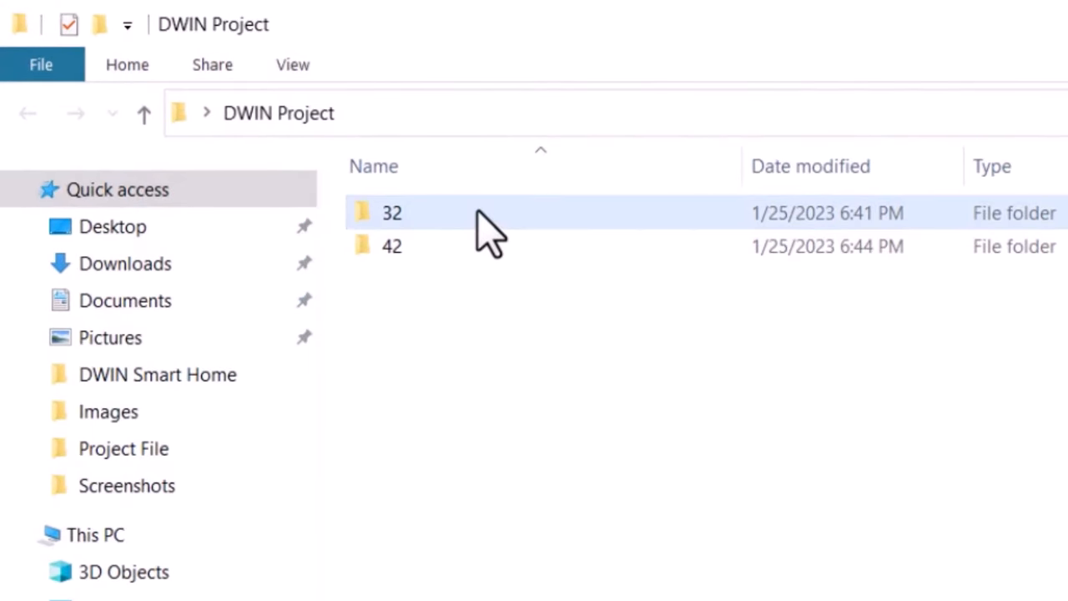
{"action": "left_click", "coordinate": [475, 213]}
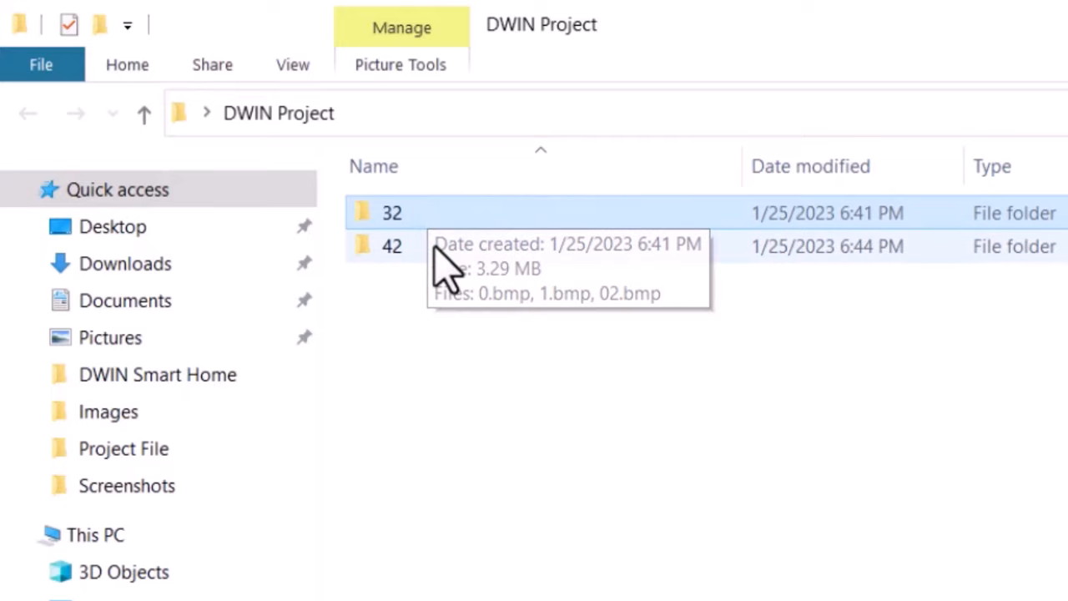
{"action": "left_click", "coordinate": [434, 246]}
{"action": "double_click", "coordinate": [454, 215]}
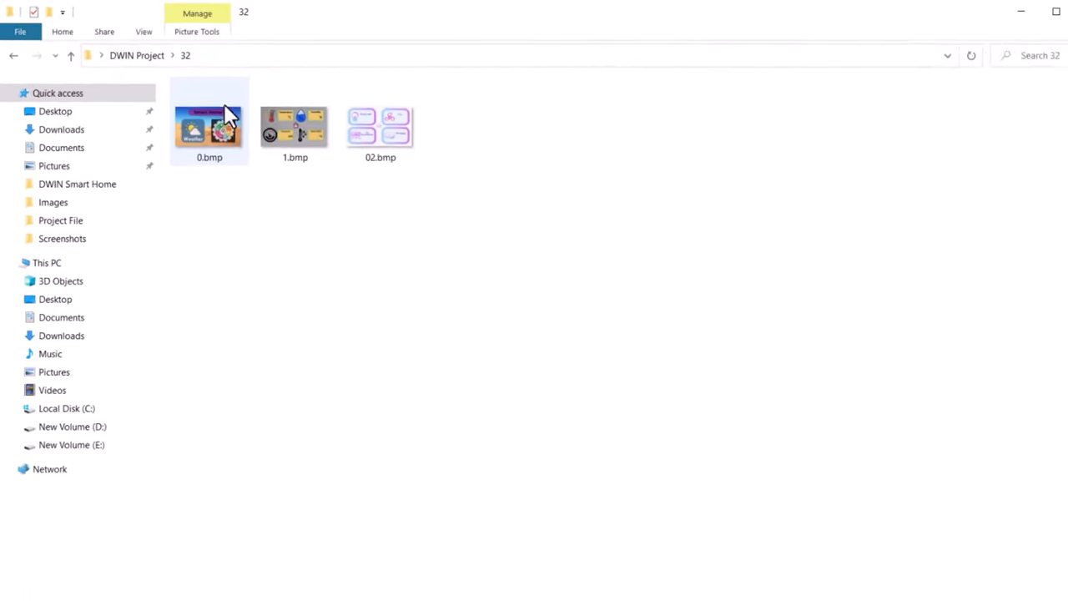
{"action": "double_click", "coordinate": [218, 132]}
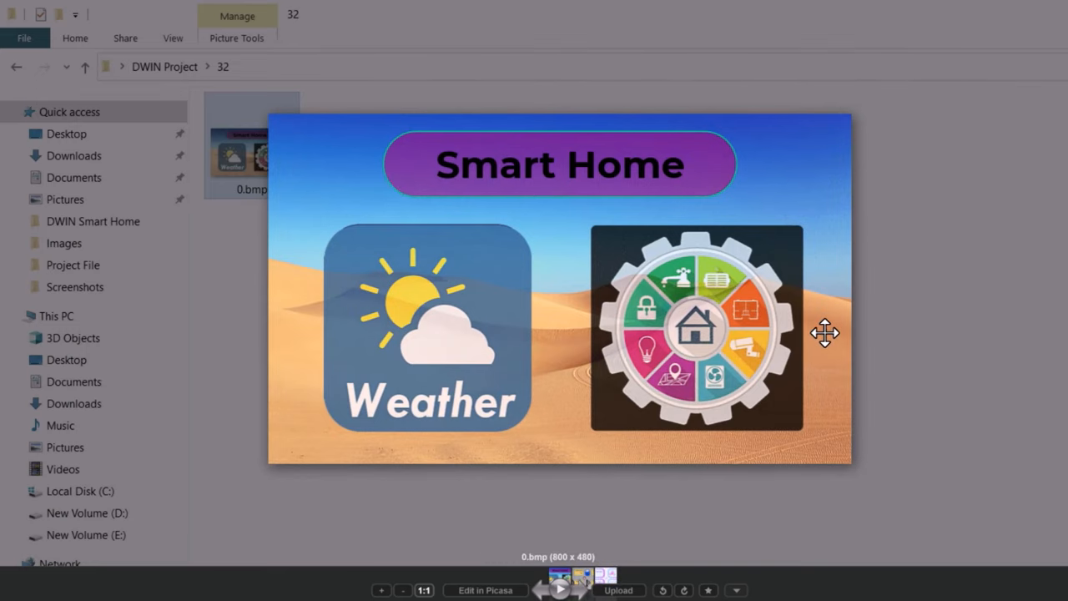
{"action": "key", "text": "Right"}
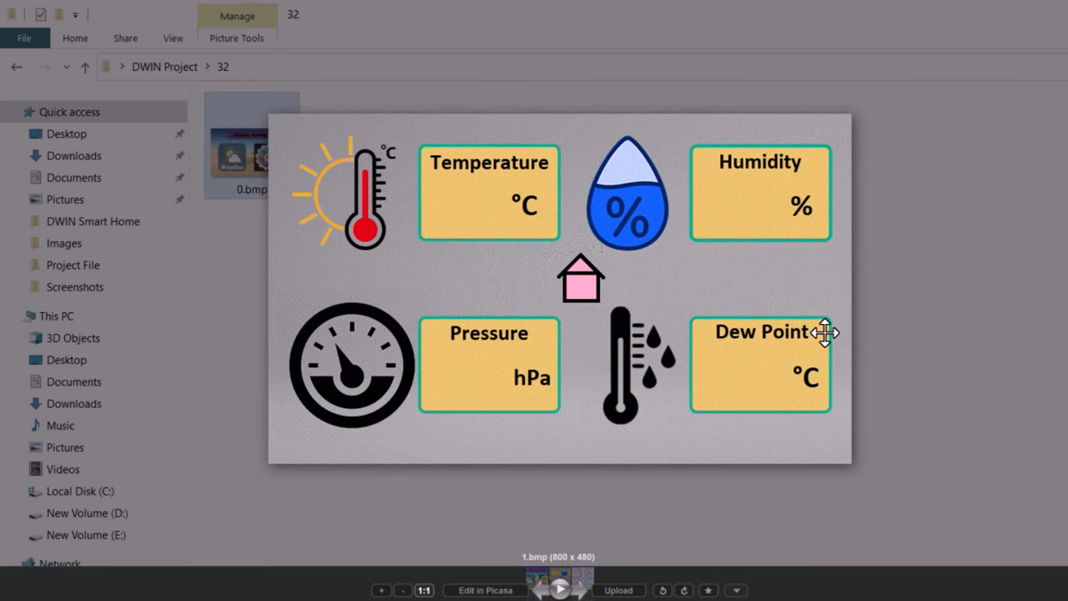
{"action": "key", "text": "Right"}
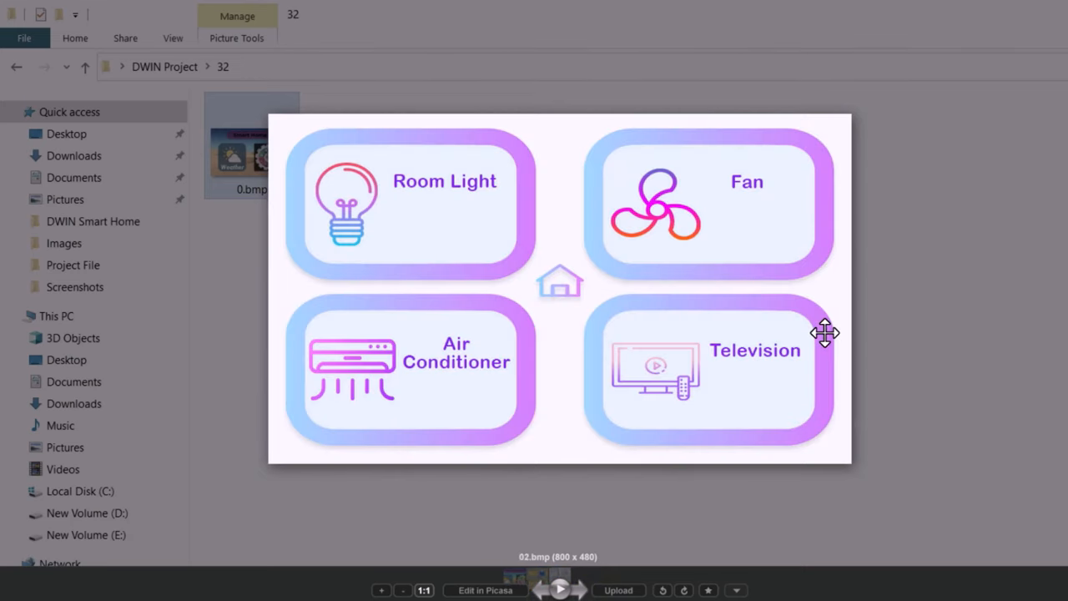
{"action": "key", "text": "Escape"}
Edit 0.bmp in Paint and save it as a BMP picture.
{"action": "right_click", "coordinate": [202, 122]}
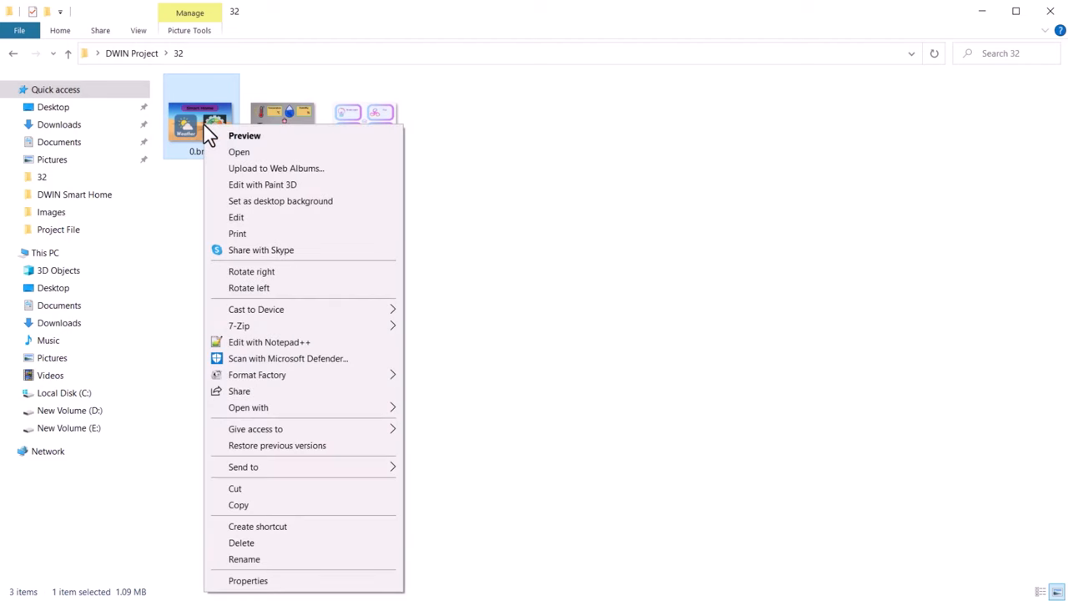
{"action": "left_click", "coordinate": [235, 217]}
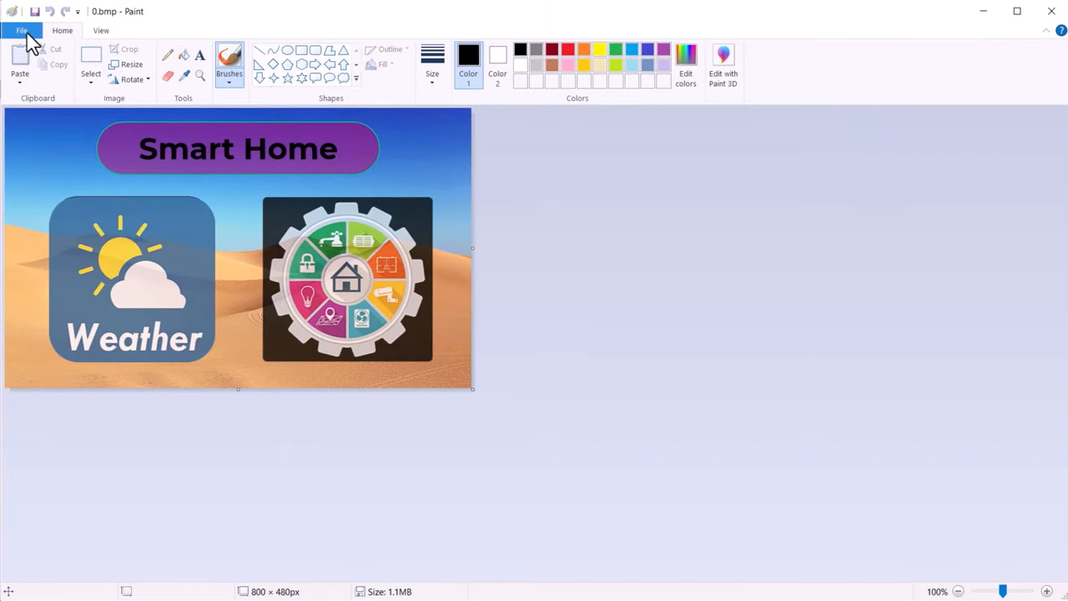
{"action": "left_click", "coordinate": [22, 31]}
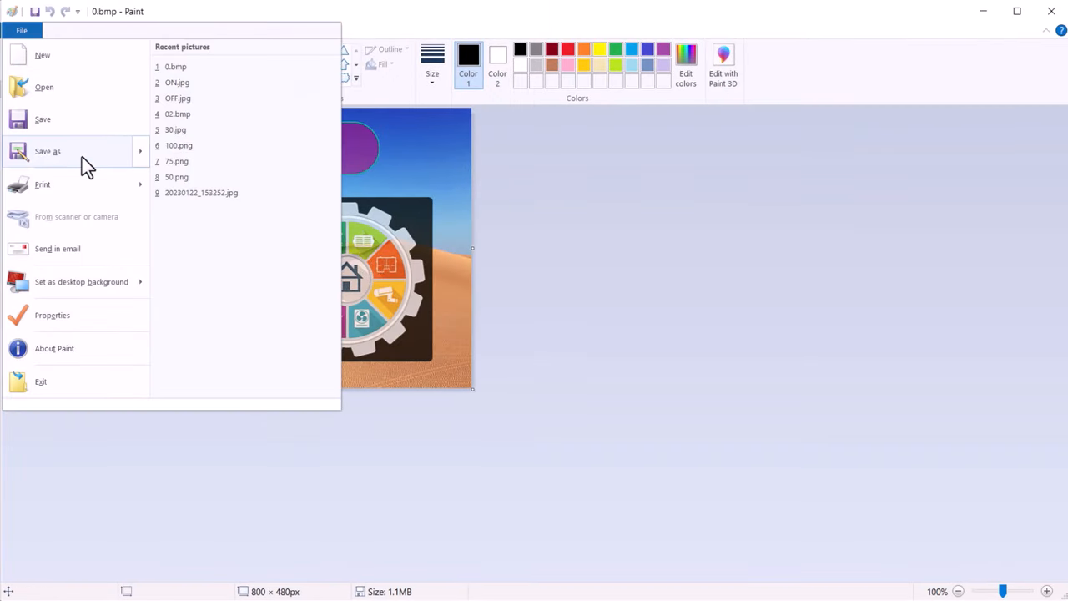
{"action": "mouse_move", "coordinate": [75, 151]}
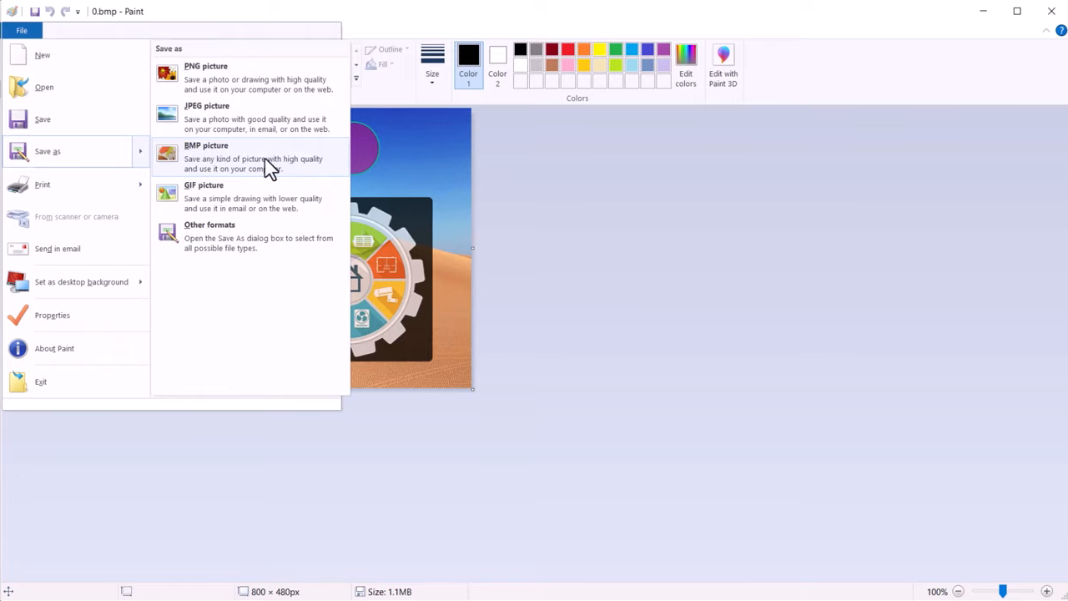
{"action": "left_click", "coordinate": [654, 183]}
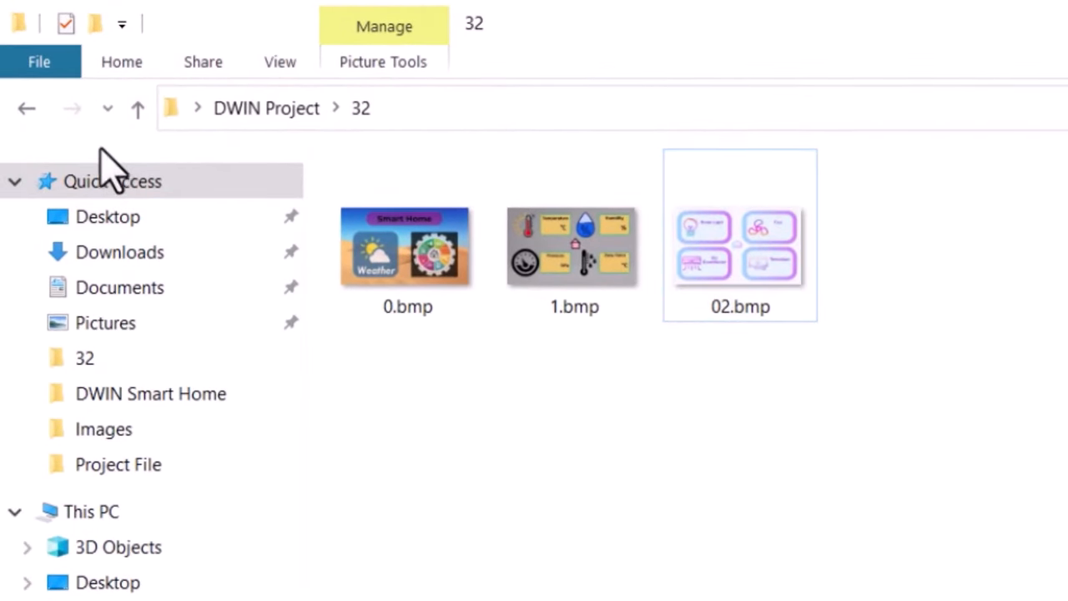
{"action": "mouse_move", "coordinate": [150, 333]}
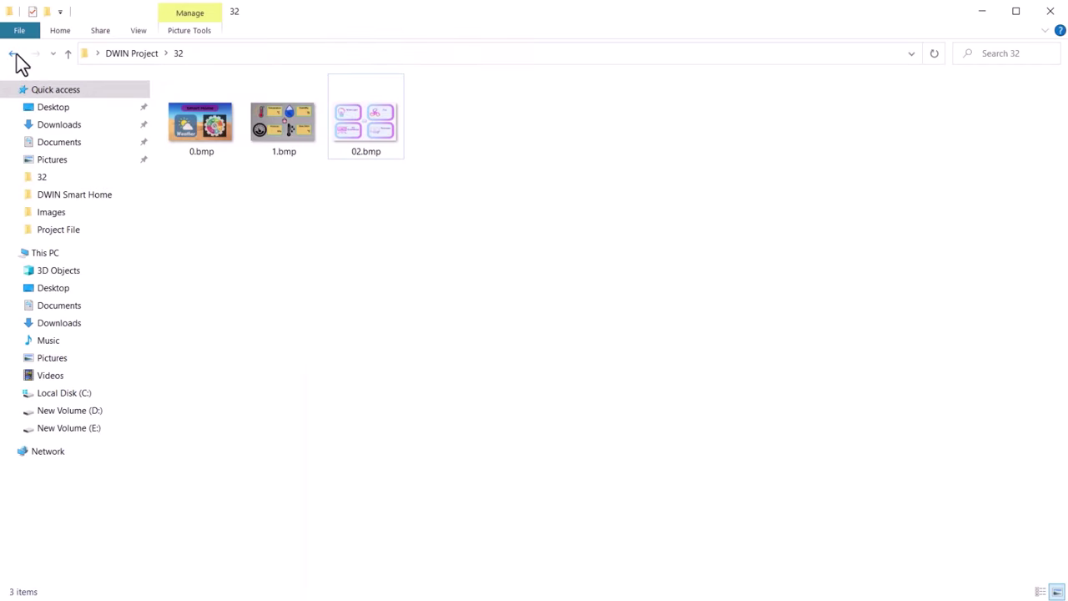
Review the ON/OFF switch image 00.jpg in folder 42 via Paint, then close File Explorer.
{"action": "left_click", "coordinate": [12, 53]}
{"action": "double_click", "coordinate": [212, 123]}
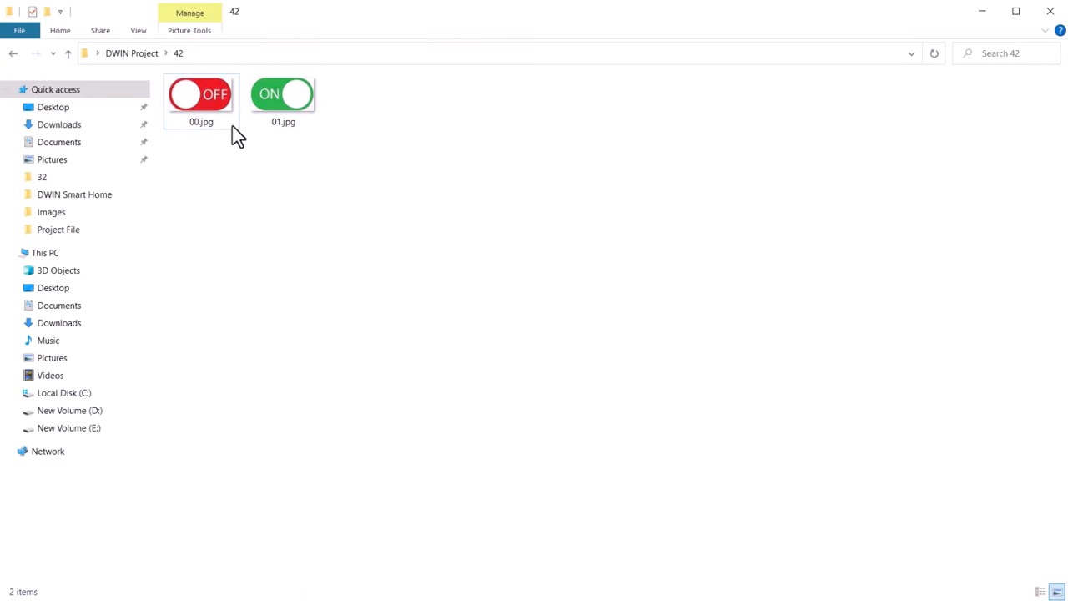
{"action": "right_click", "coordinate": [208, 123]}
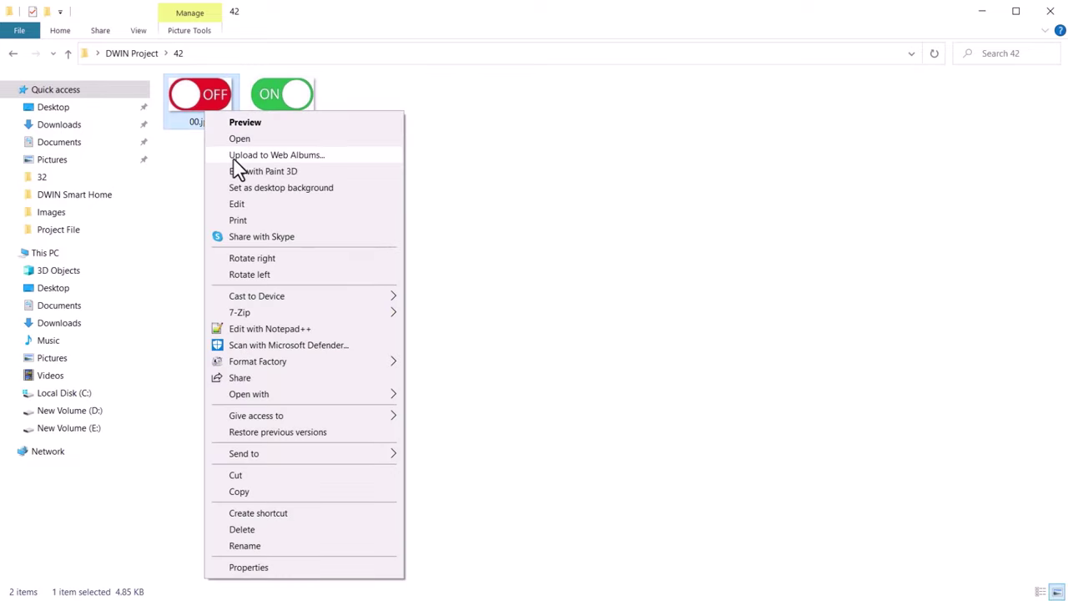
{"action": "left_click", "coordinate": [242, 204]}
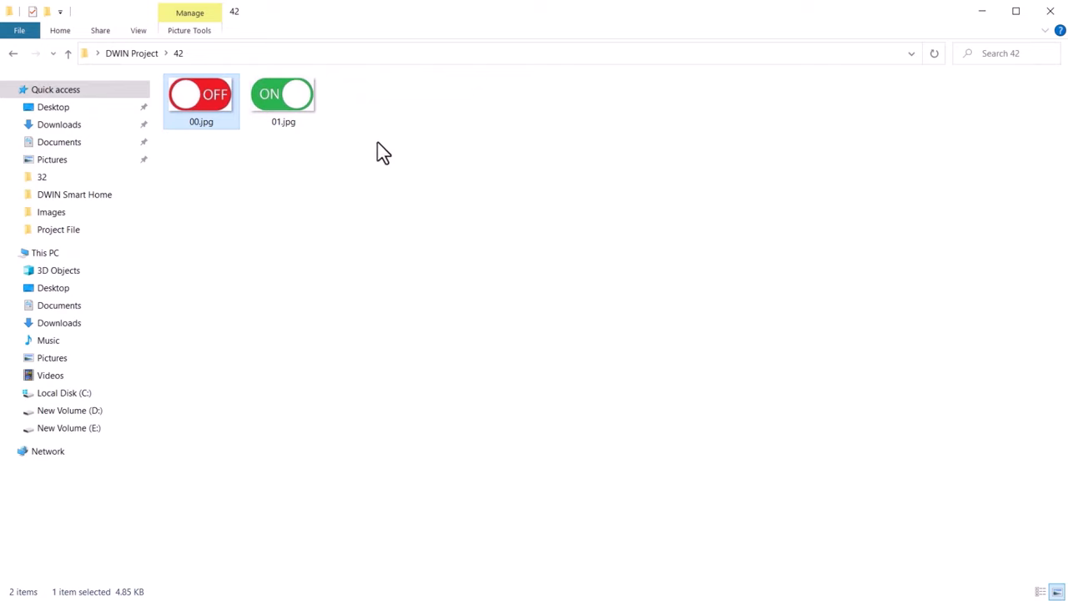
{"action": "left_click", "coordinate": [382, 151]}
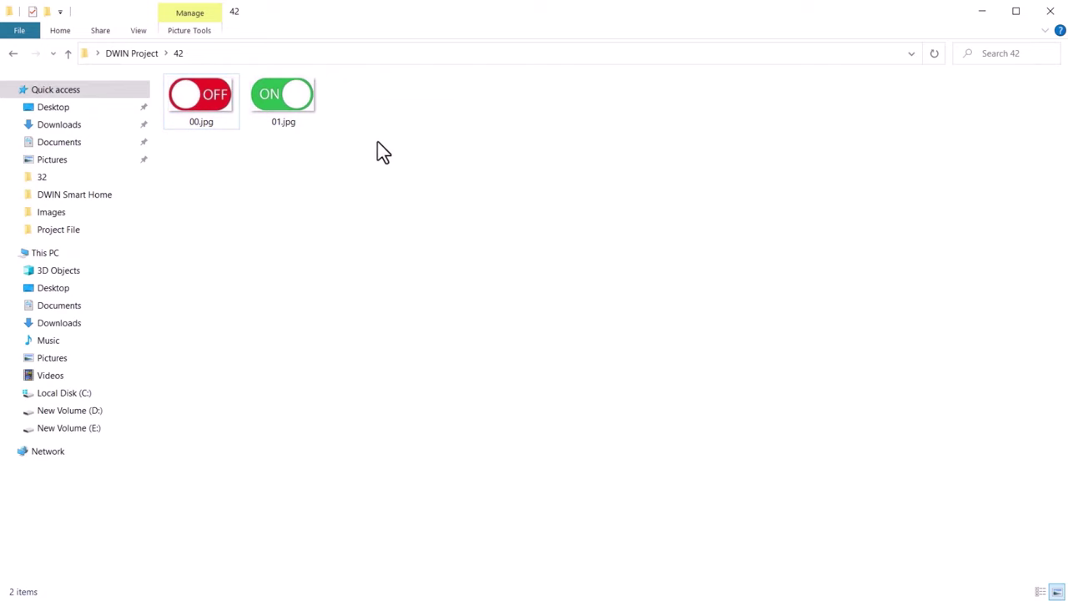
{"action": "left_click", "coordinate": [1049, 11]}
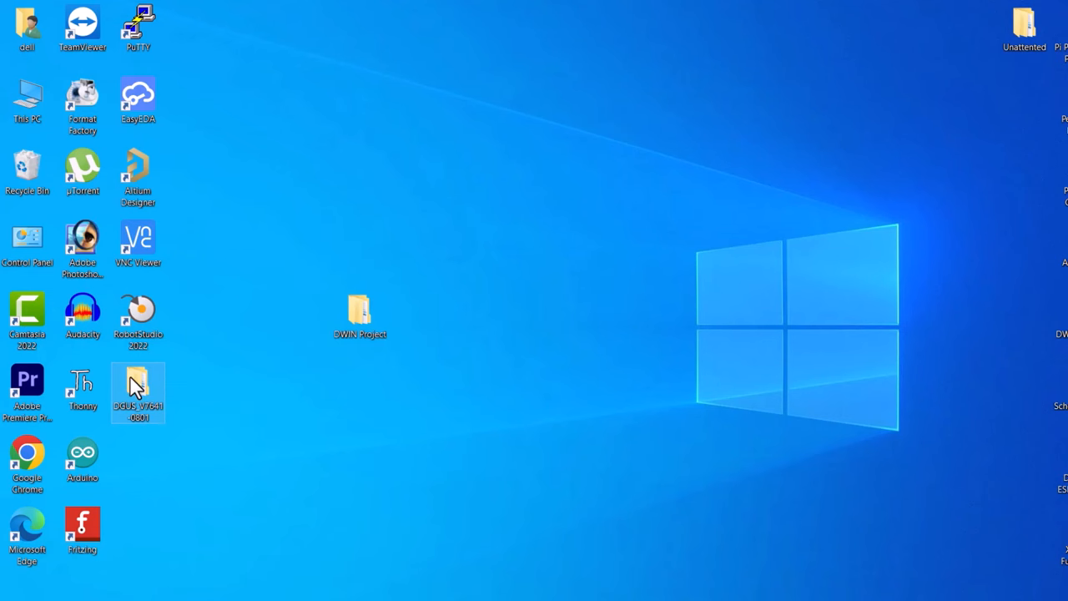
Launch DGUS_V7.641.exe from the DGUS_V7641 folder and close the Explorer window behind it.
{"action": "double_click", "coordinate": [134, 387]}
{"action": "double_click", "coordinate": [206, 100]}
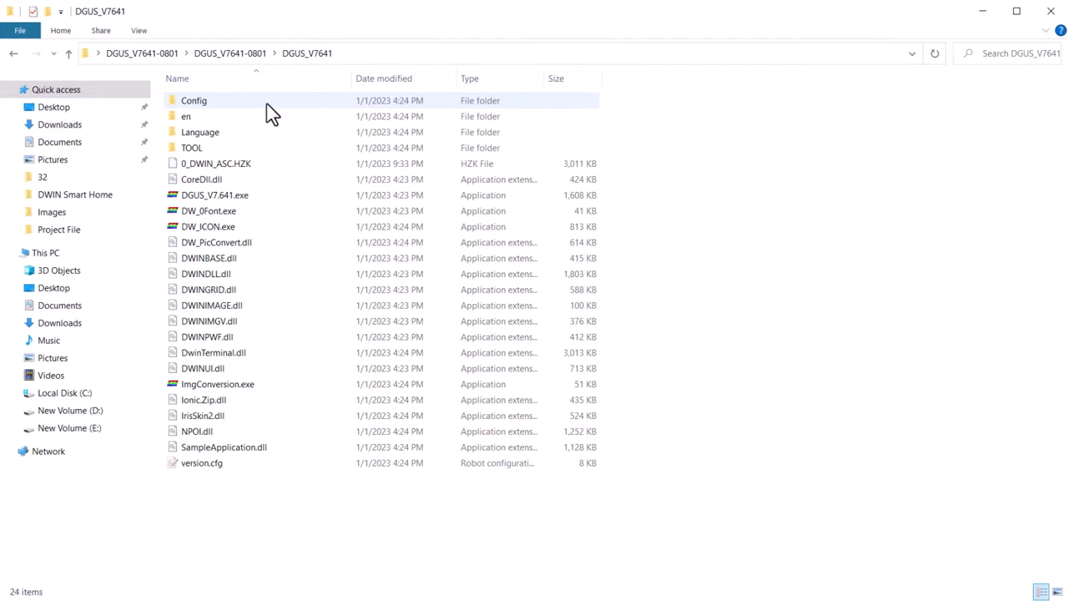
{"action": "double_click", "coordinate": [214, 195]}
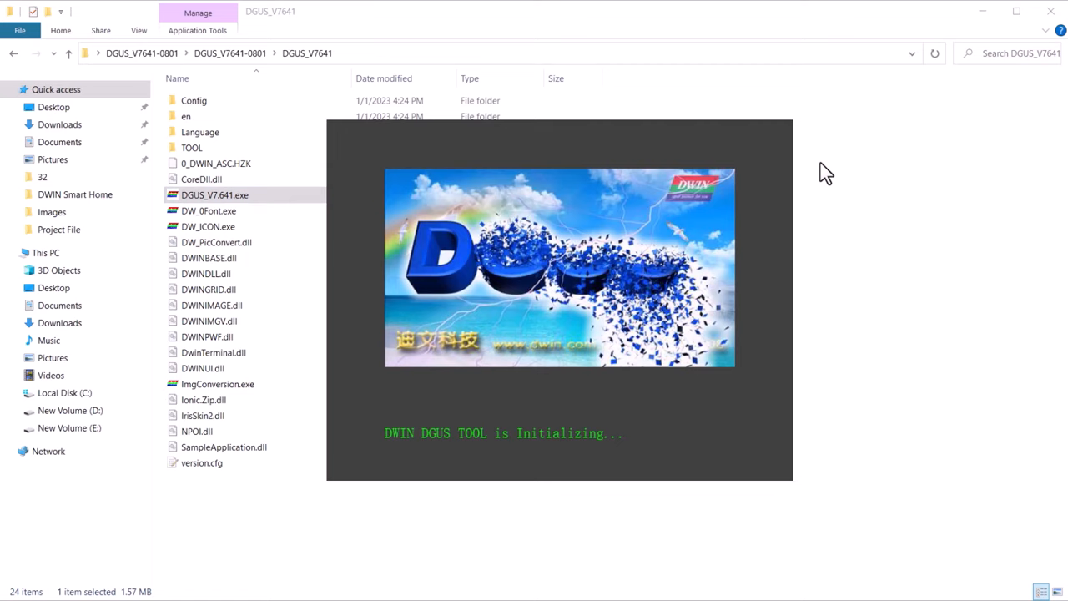
{"action": "left_click", "coordinate": [985, 16]}
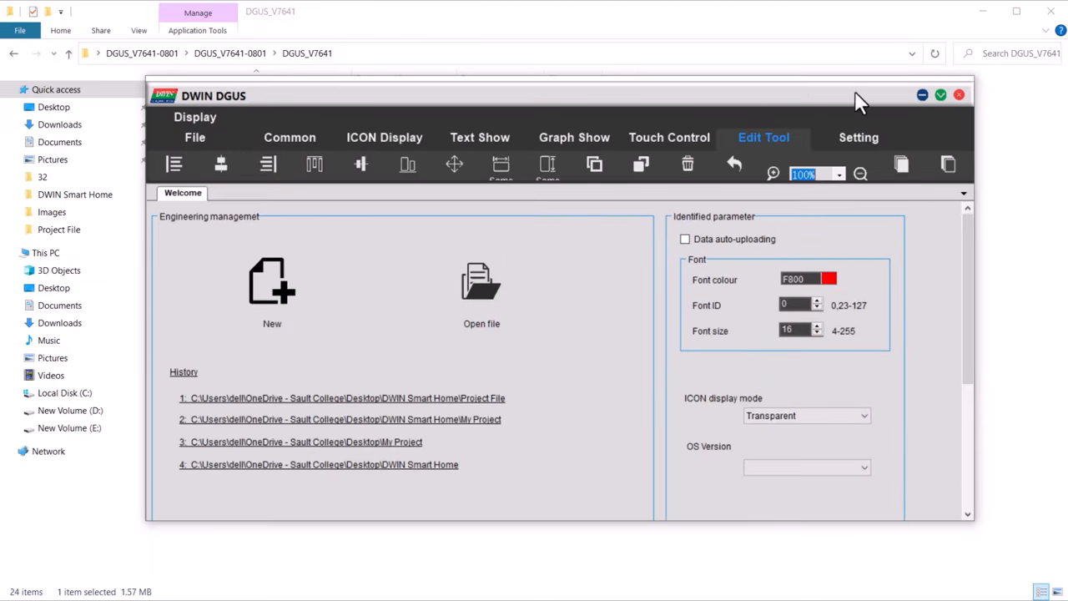
{"action": "left_click", "coordinate": [987, 19]}
Move and stretch the DGUS window until it fills the screen.
{"action": "left_click_drag", "start_coordinate": [157, 95], "coordinate": [12, 20]}
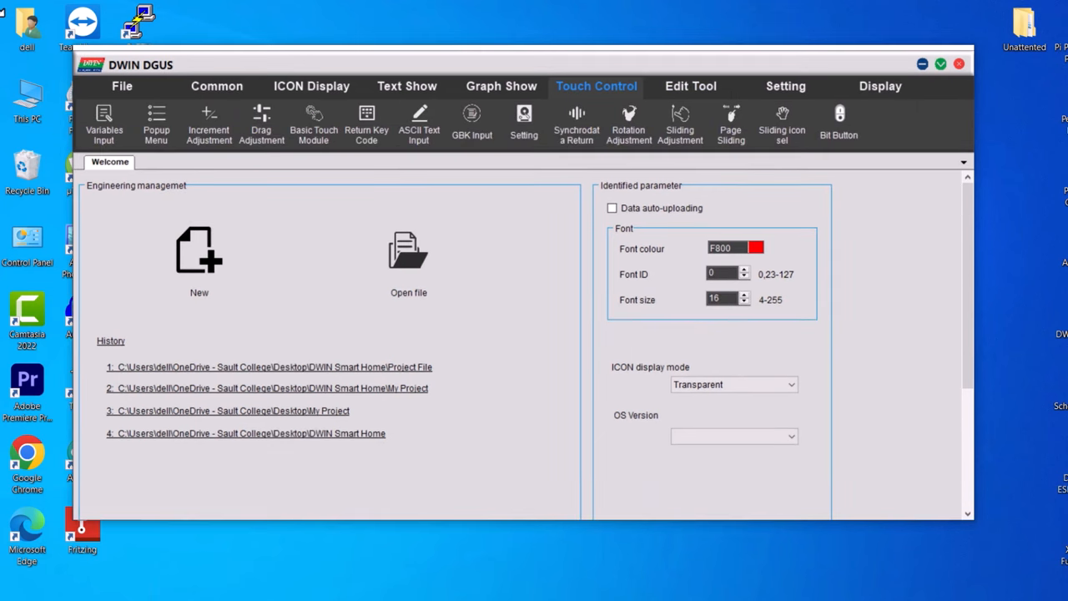
{"action": "double_click", "coordinate": [390, 12]}
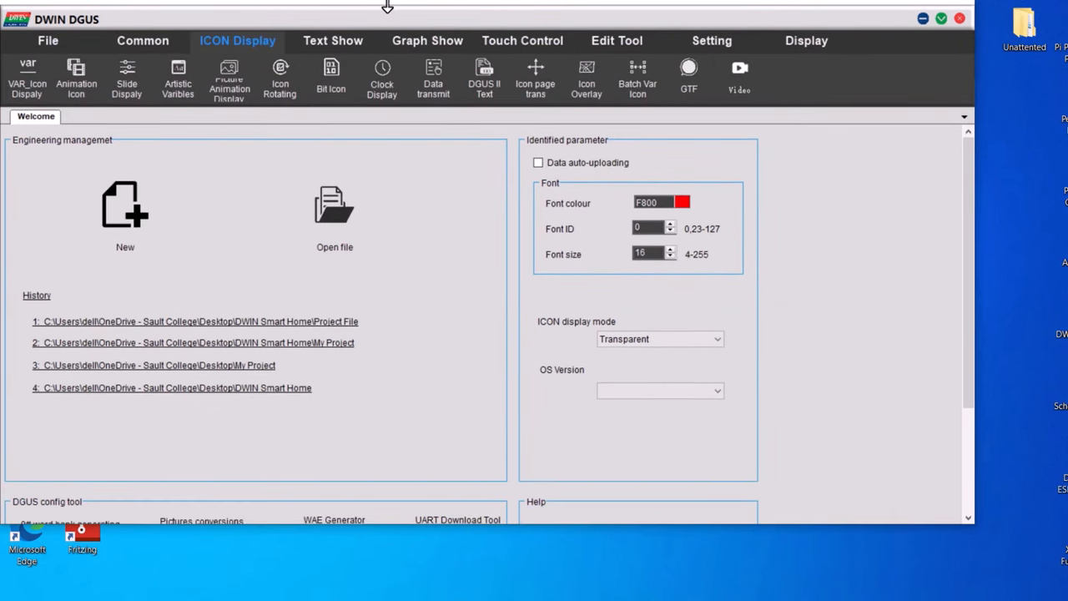
{"action": "left_click_drag", "start_coordinate": [973, 250], "coordinate": [1058, 372]}
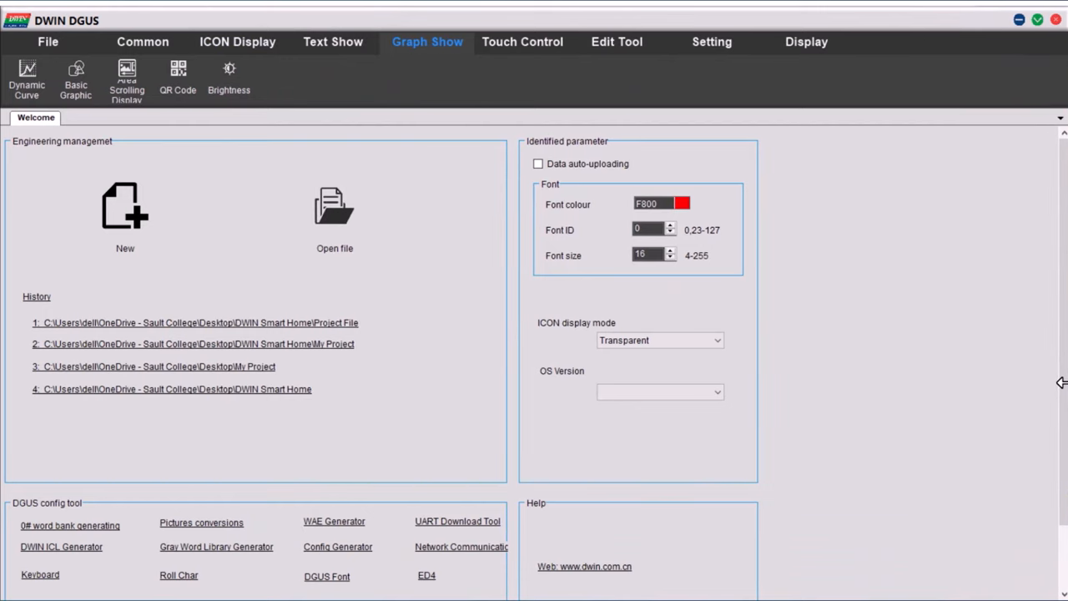
Create a new project at 800X480 resolution with its path set to Desktop > DWIN Project.
{"action": "left_click", "coordinate": [122, 215]}
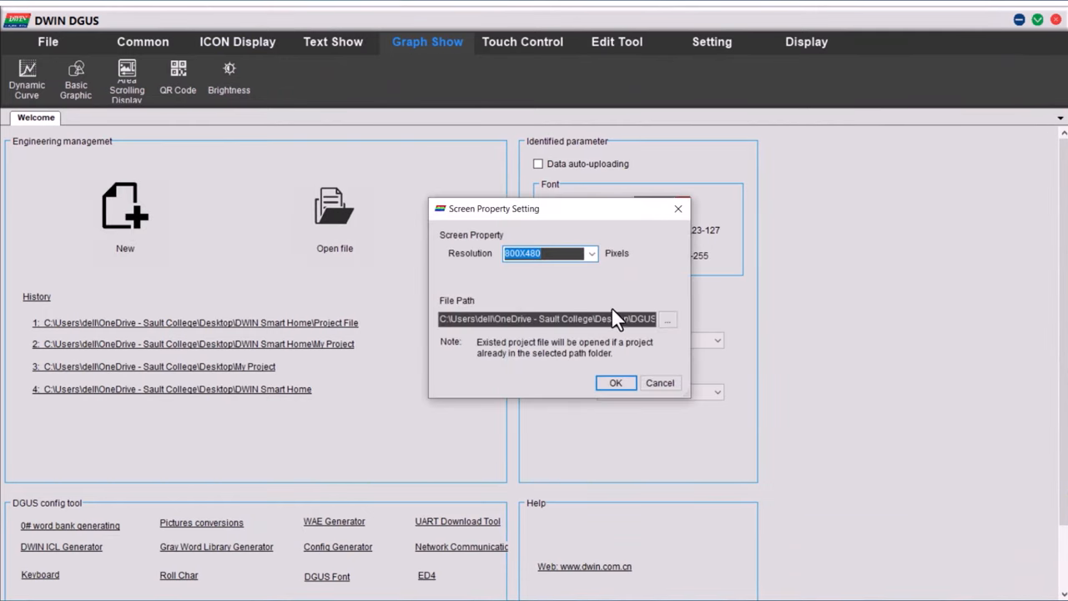
{"action": "left_click", "coordinate": [592, 254]}
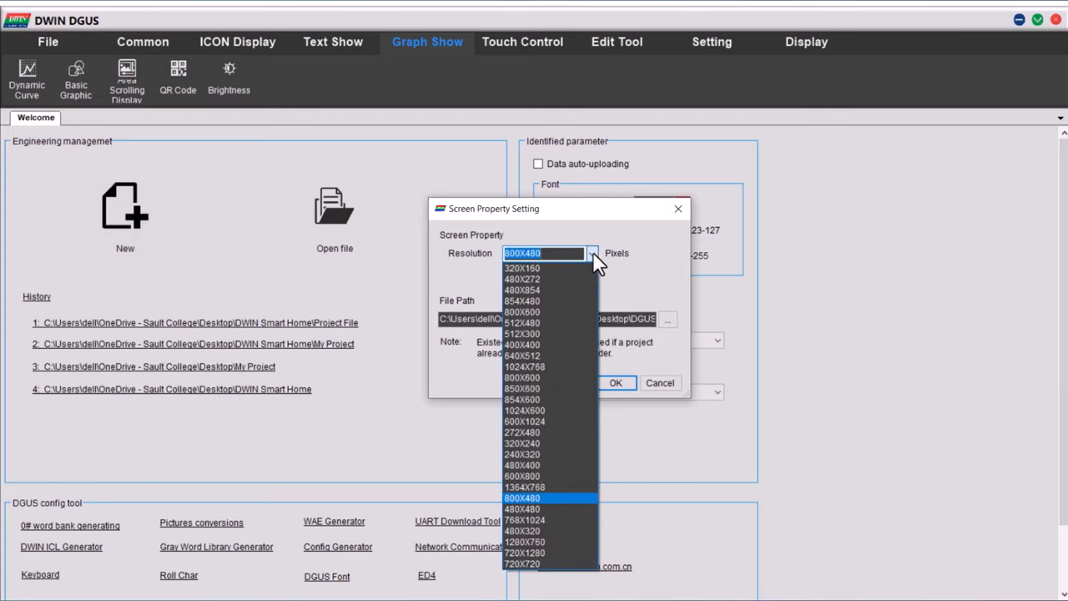
{"action": "left_click", "coordinate": [530, 498]}
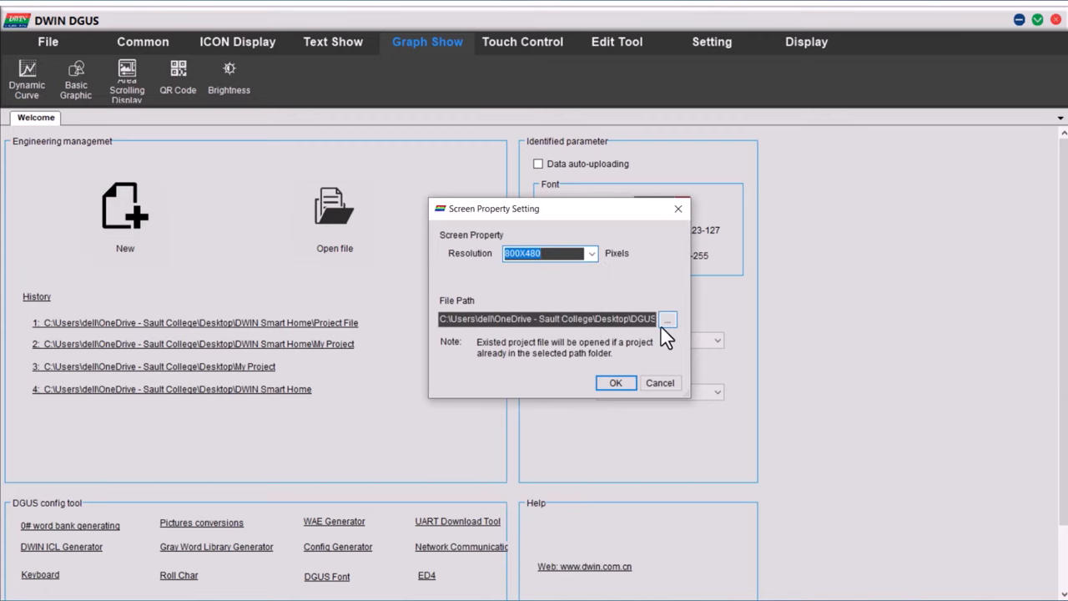
{"action": "left_click", "coordinate": [666, 319]}
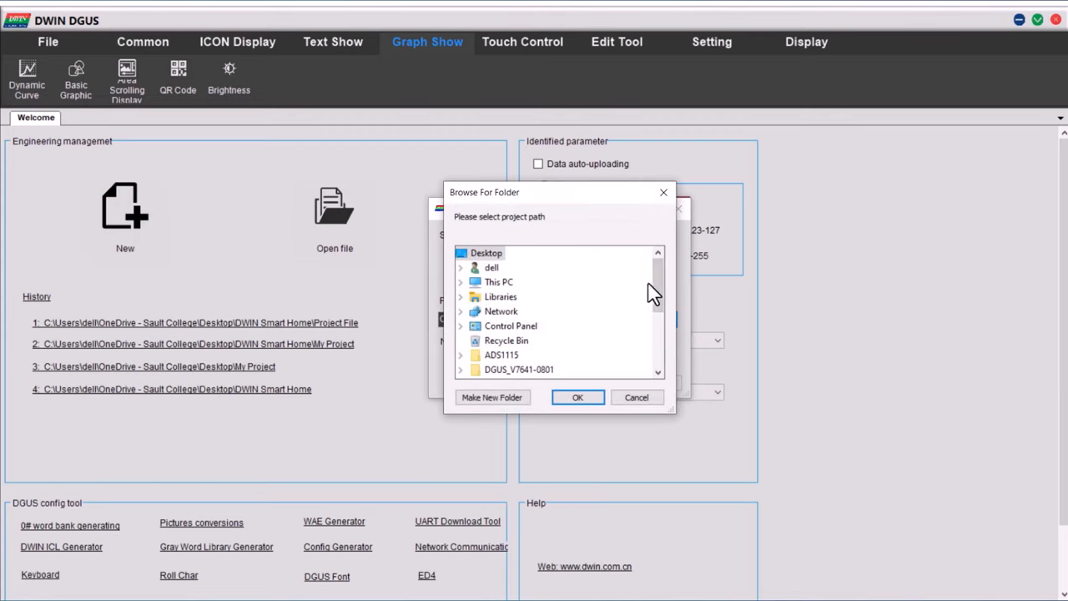
{"action": "scroll", "coordinate": [650, 288], "scroll_direction": "down", "scroll_amount": 2}
{"action": "double_click", "coordinate": [510, 282]}
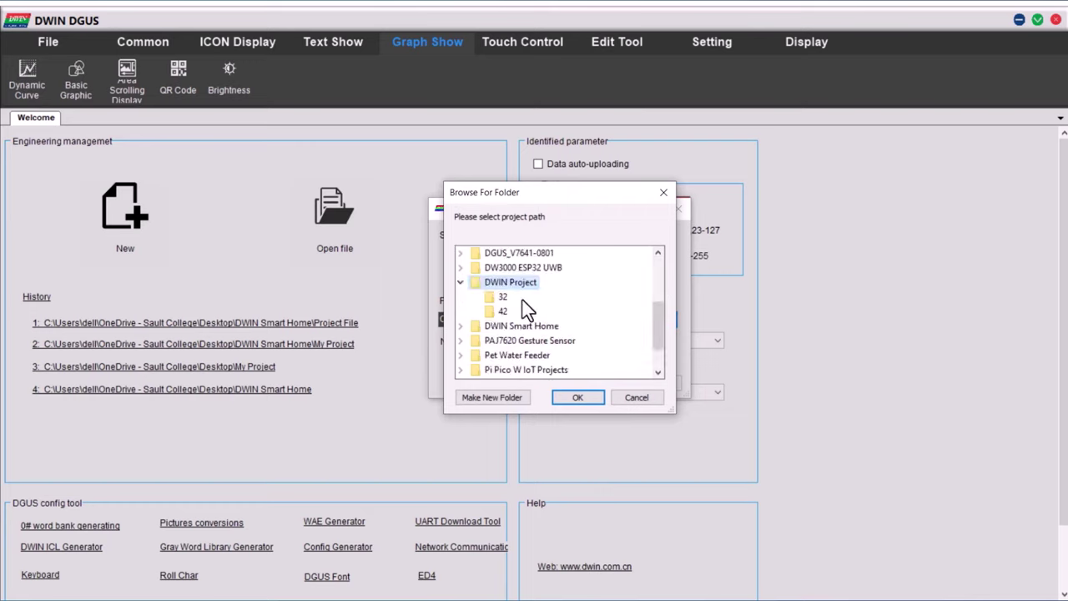
{"action": "left_click", "coordinate": [577, 397]}
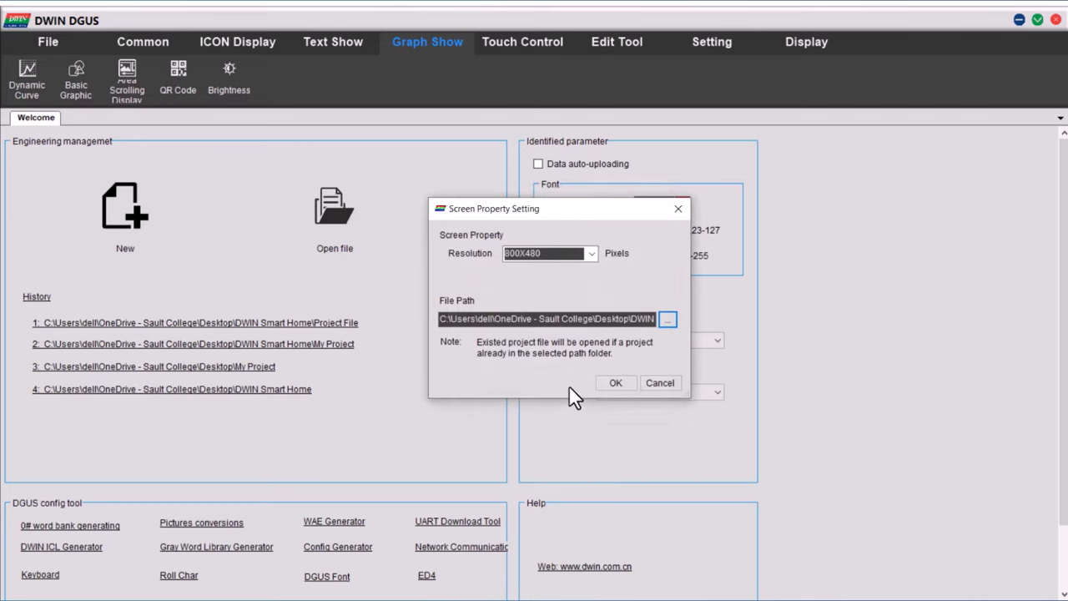
{"action": "left_click", "coordinate": [615, 383]}
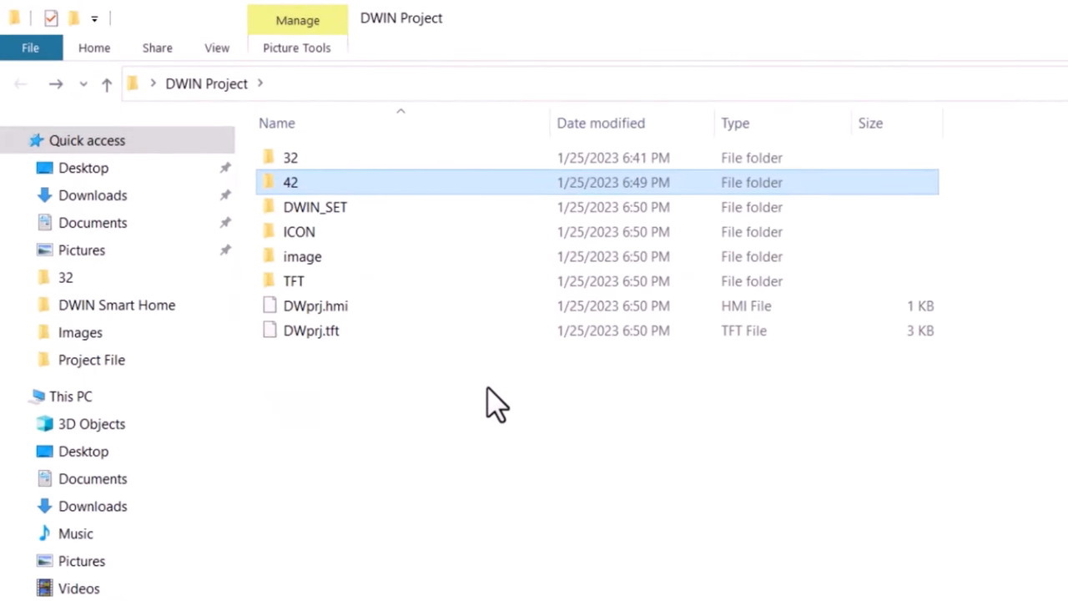
Import 0.bmp, 1.bmp and 02.bmp from folder 32 as the project's screen images.
{"action": "left_click", "coordinate": [401, 367]}
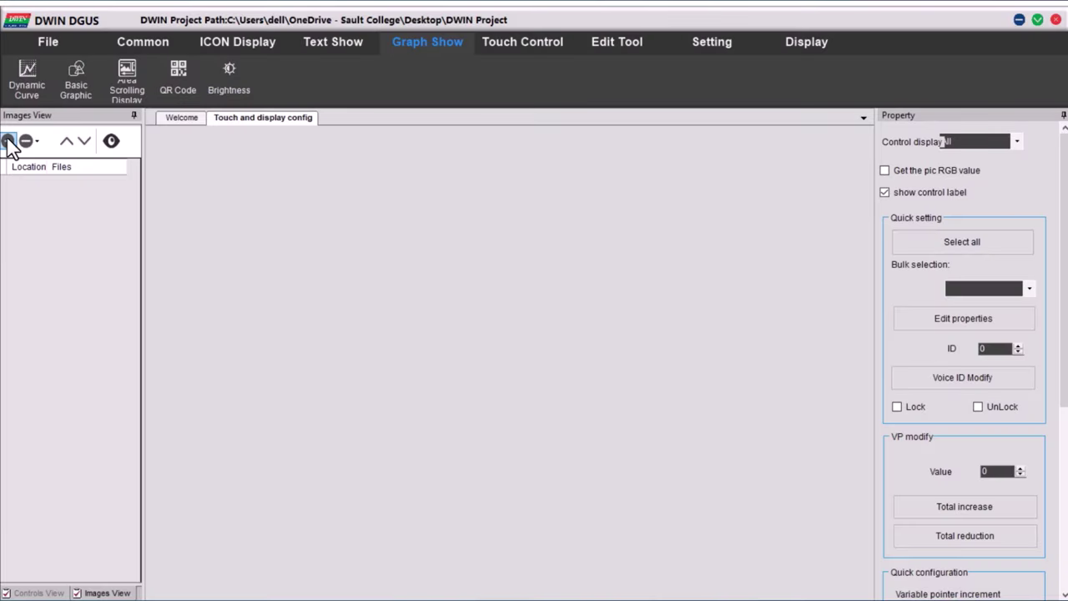
{"action": "left_click", "coordinate": [10, 142]}
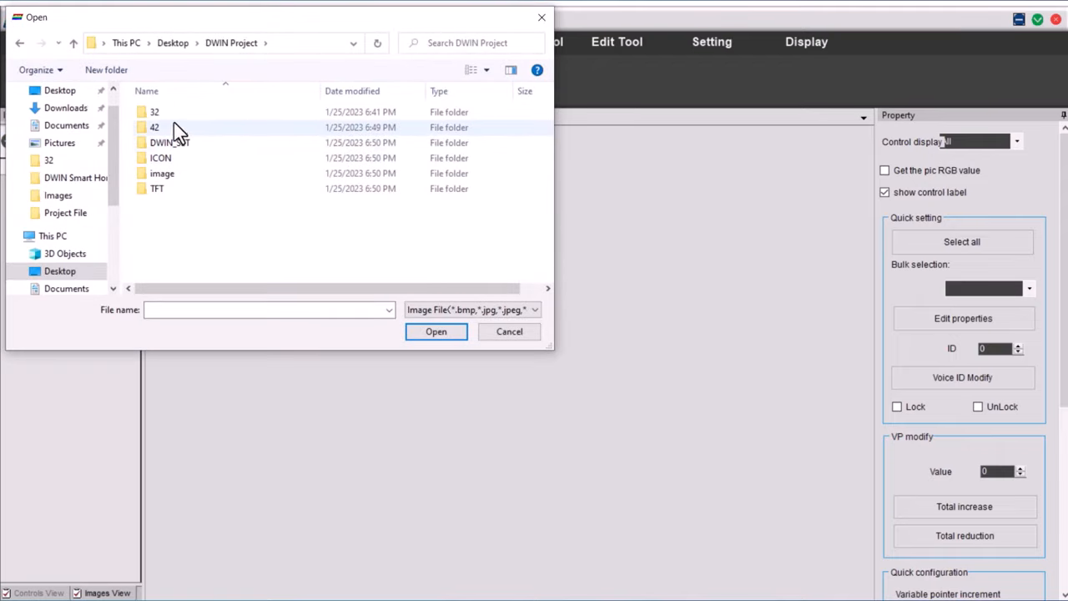
{"action": "double_click", "coordinate": [172, 115]}
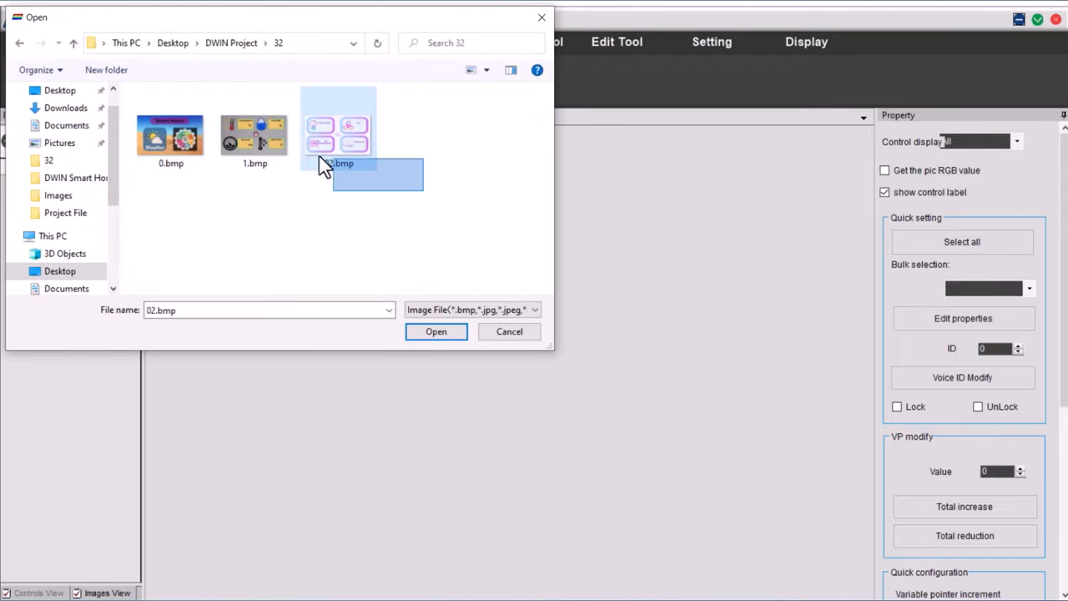
{"action": "left_click_drag", "start_coordinate": [432, 205], "coordinate": [168, 124]}
{"action": "left_click", "coordinate": [436, 331]}
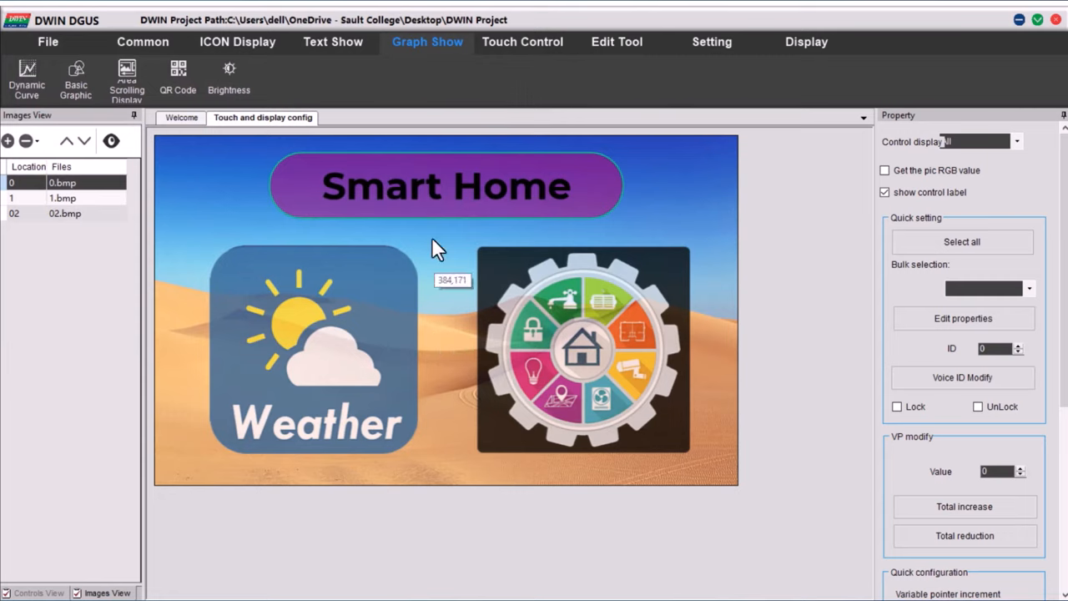
{"action": "left_click", "coordinate": [713, 43]}
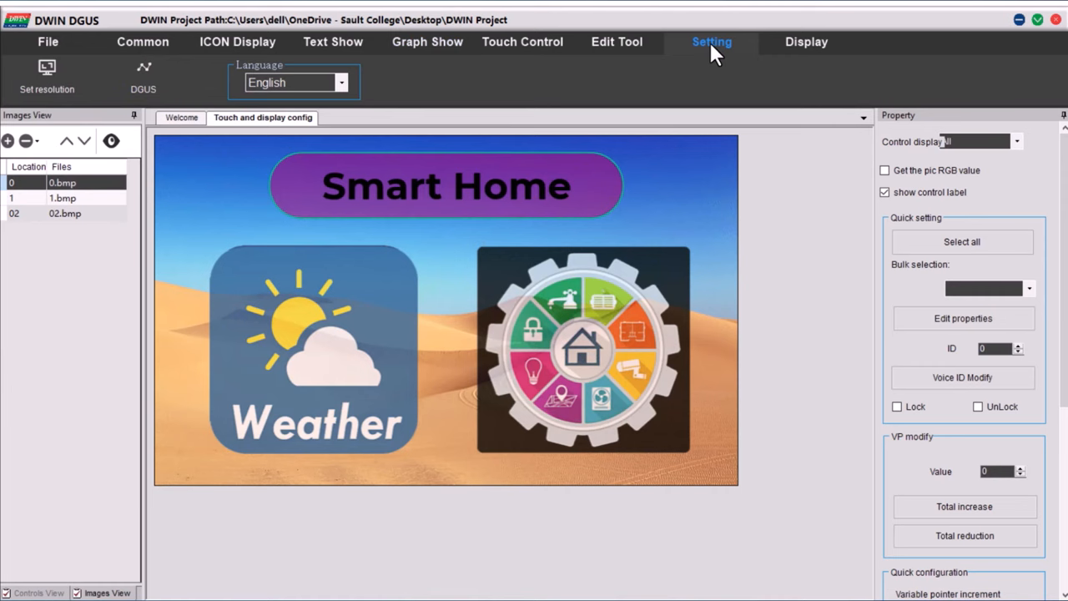
In the DGUS ICL Tool, select all three background bitmaps as pictures to compress.
{"action": "left_click", "coordinate": [142, 84]}
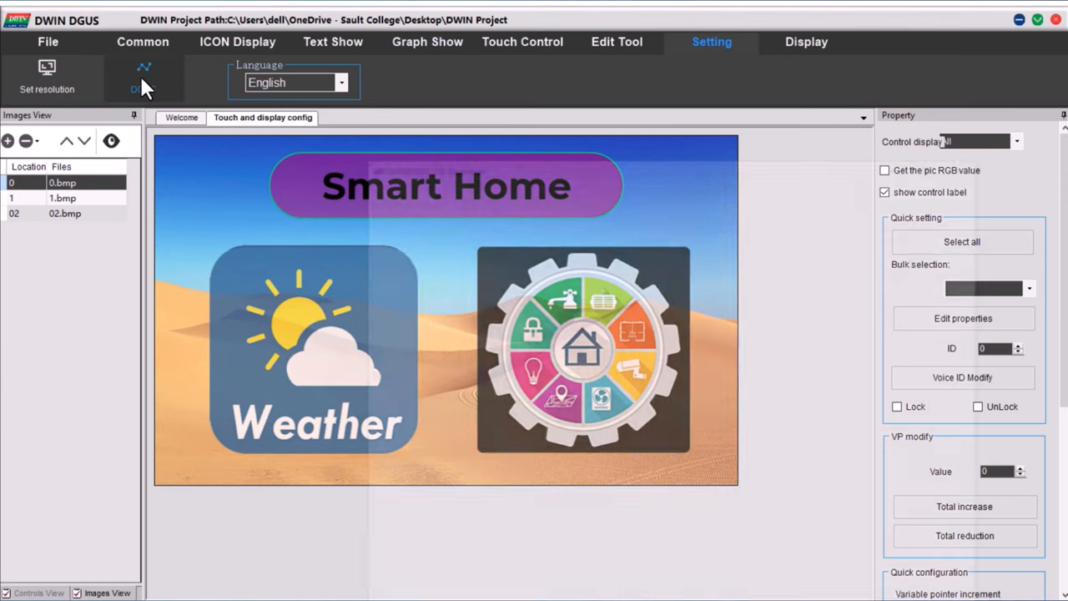
{"action": "left_click_drag", "start_coordinate": [495, 167], "coordinate": [315, 113]}
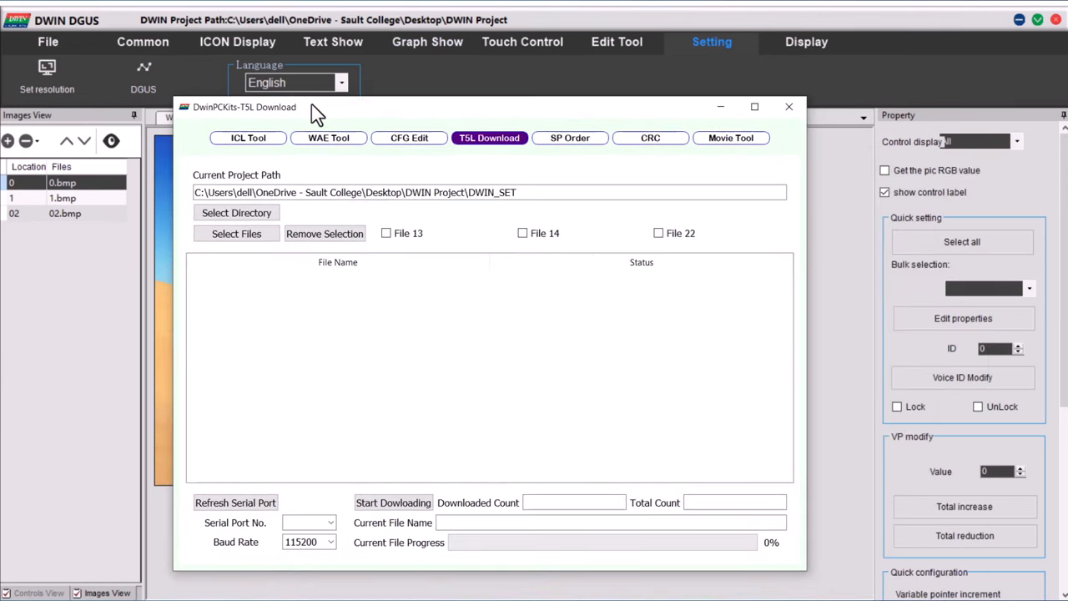
{"action": "left_click", "coordinate": [249, 137]}
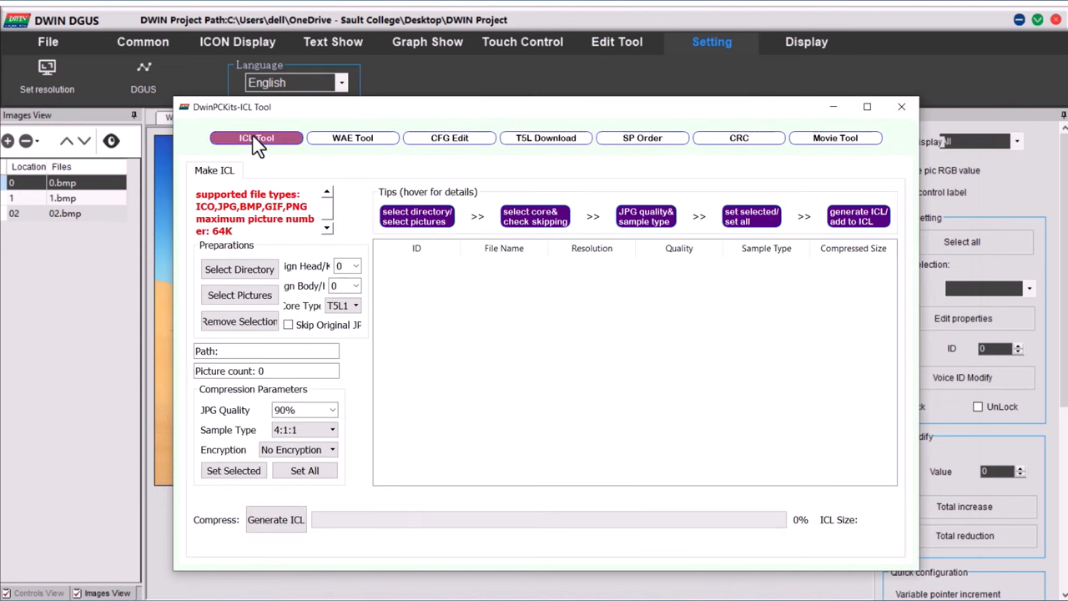
{"action": "left_click", "coordinate": [247, 295]}
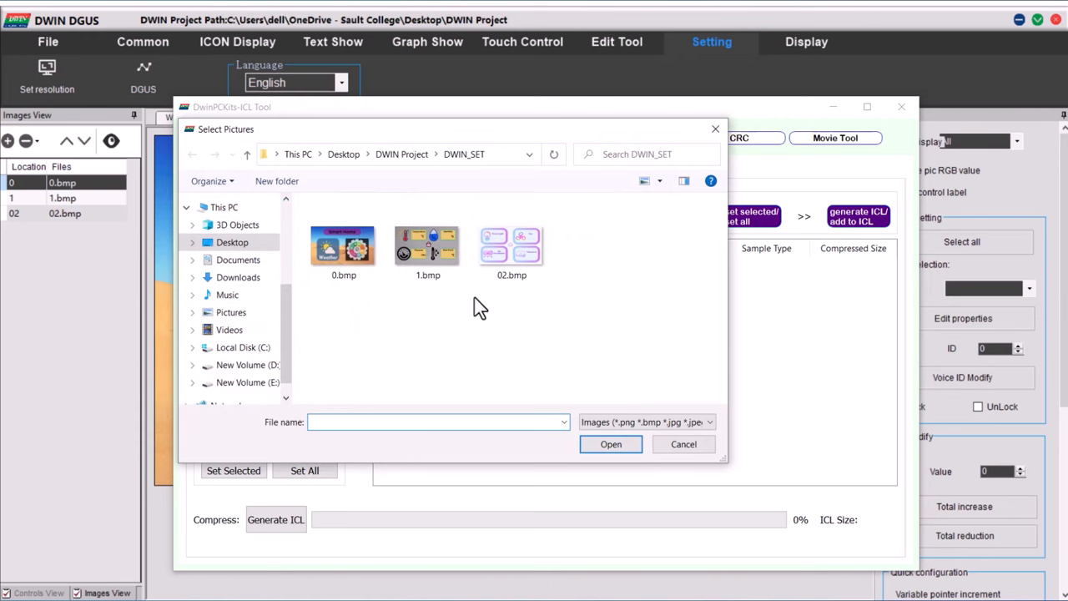
{"action": "key", "text": "ctrl+a"}
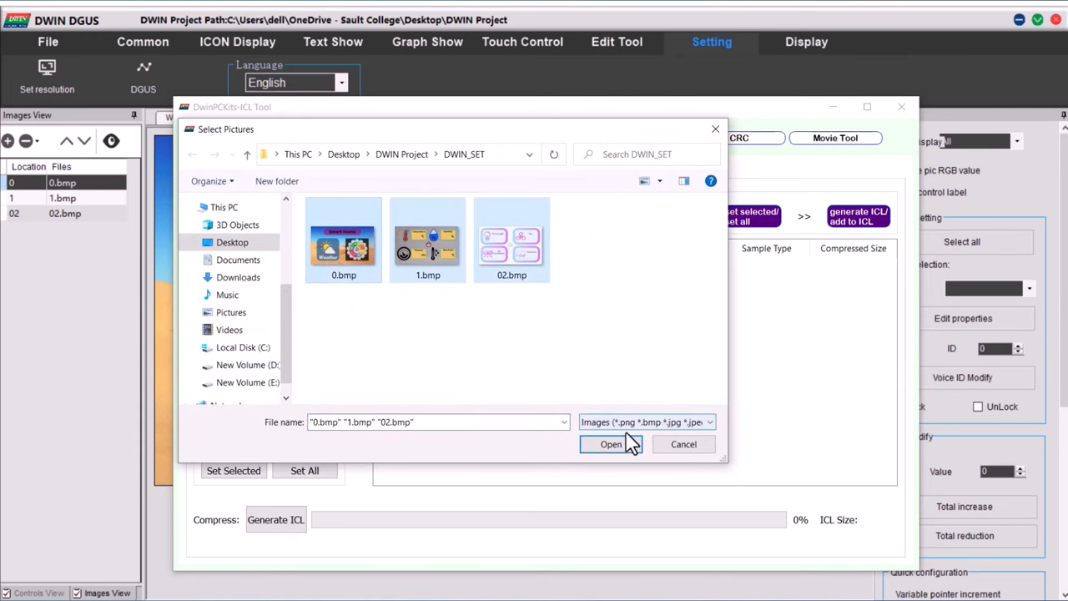
{"action": "left_click", "coordinate": [611, 444]}
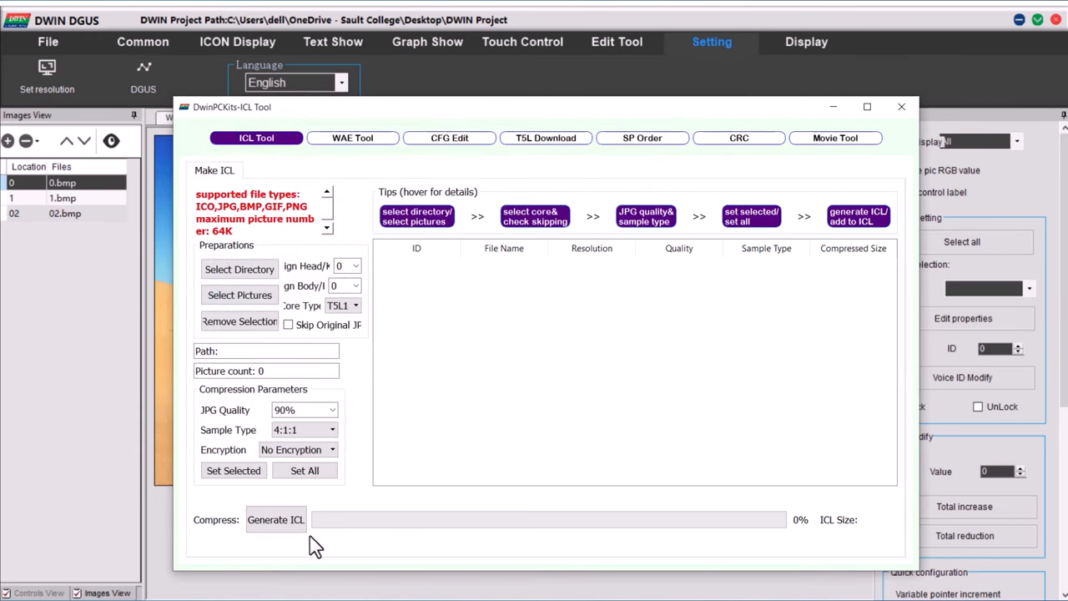
Generate the ICL library and save it as 32.icl in DWIN_SET.
{"action": "left_click", "coordinate": [275, 519]}
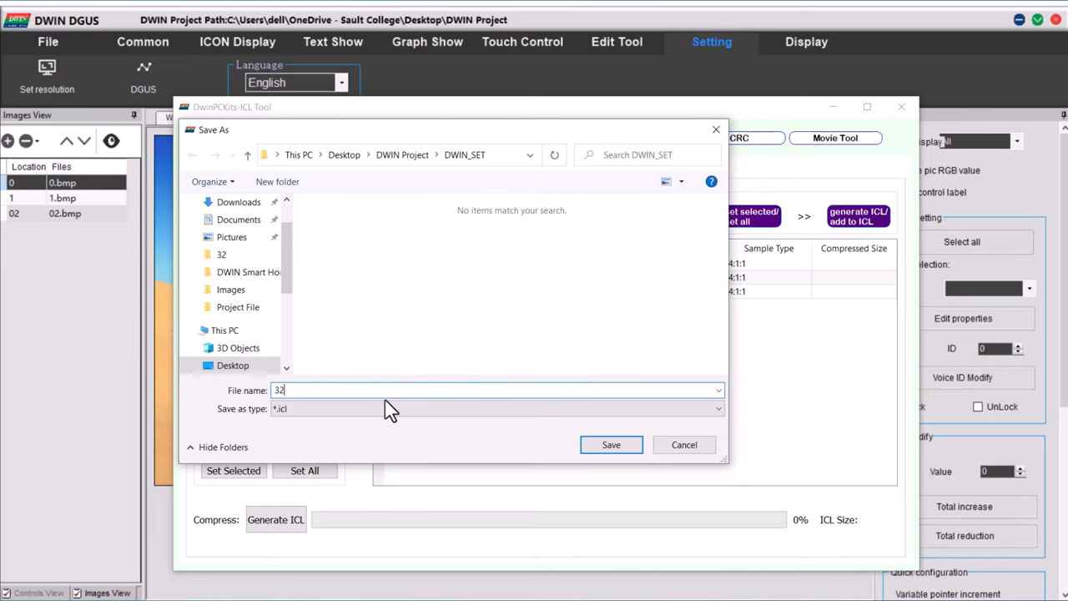
{"action": "left_click", "coordinate": [611, 443]}
{"action": "left_click", "coordinate": [579, 361]}
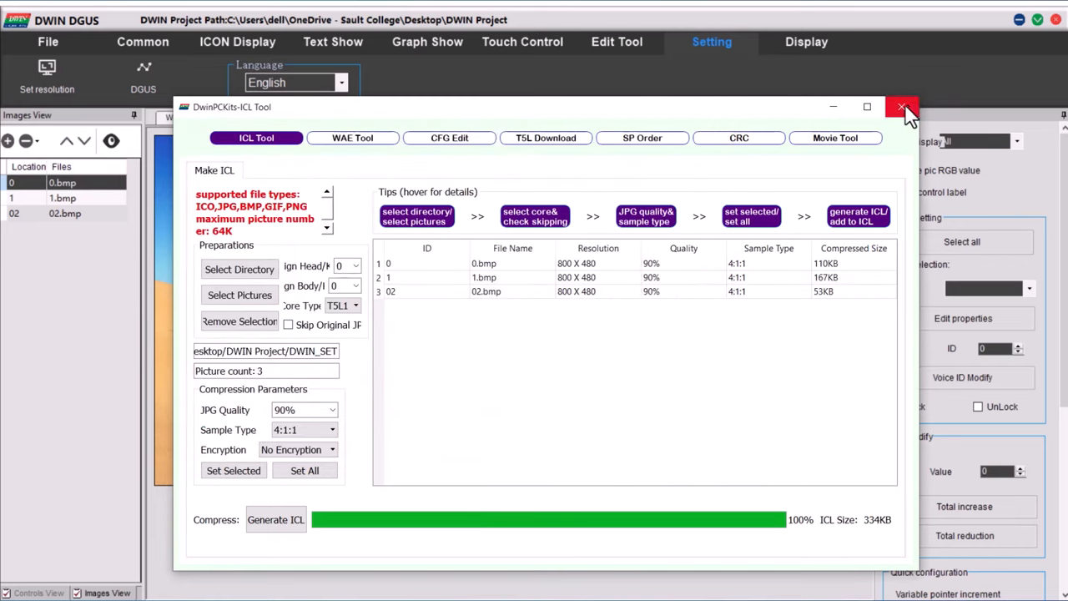
{"action": "left_click", "coordinate": [902, 107]}
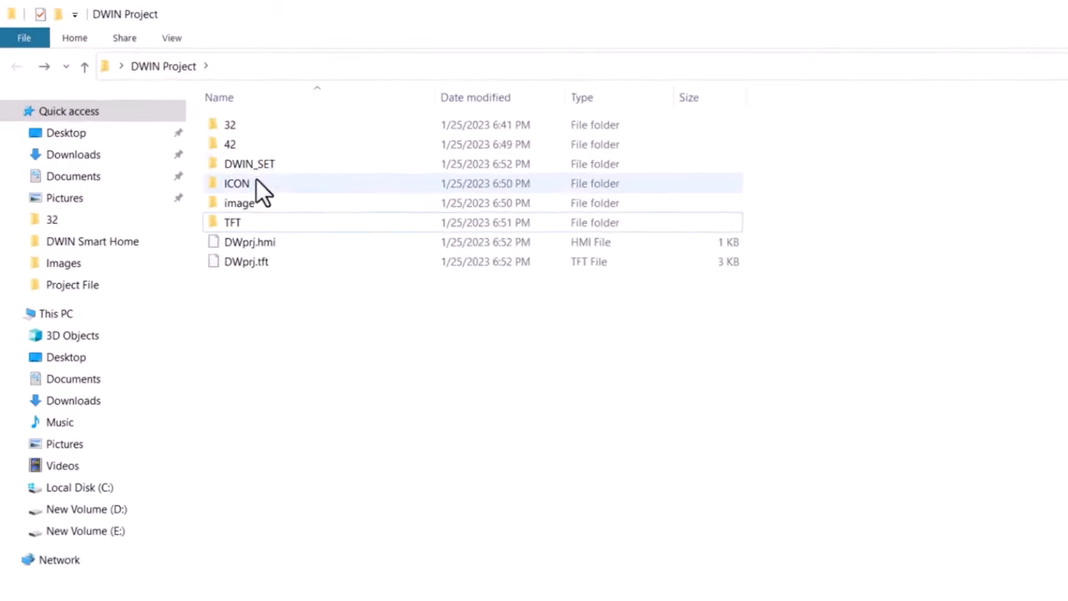
Open the DWIN_SET folder to check the bitmaps and 32.icl.
{"action": "double_click", "coordinate": [200, 132]}
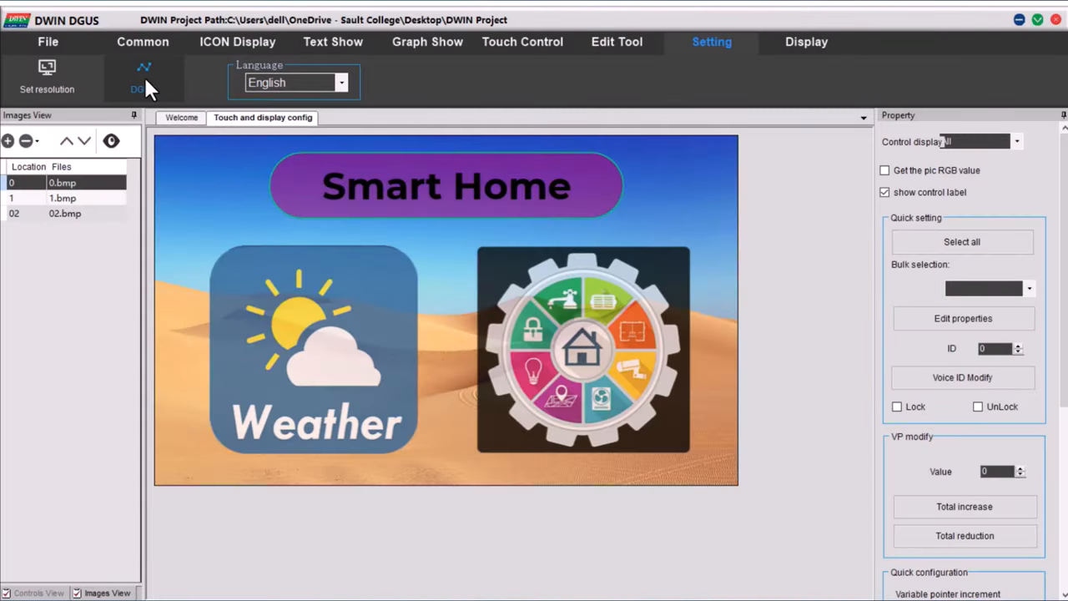
In the ICL Tool, select the ON and OFF toggle images from folder 42 for compression.
{"action": "left_click", "coordinate": [144, 80]}
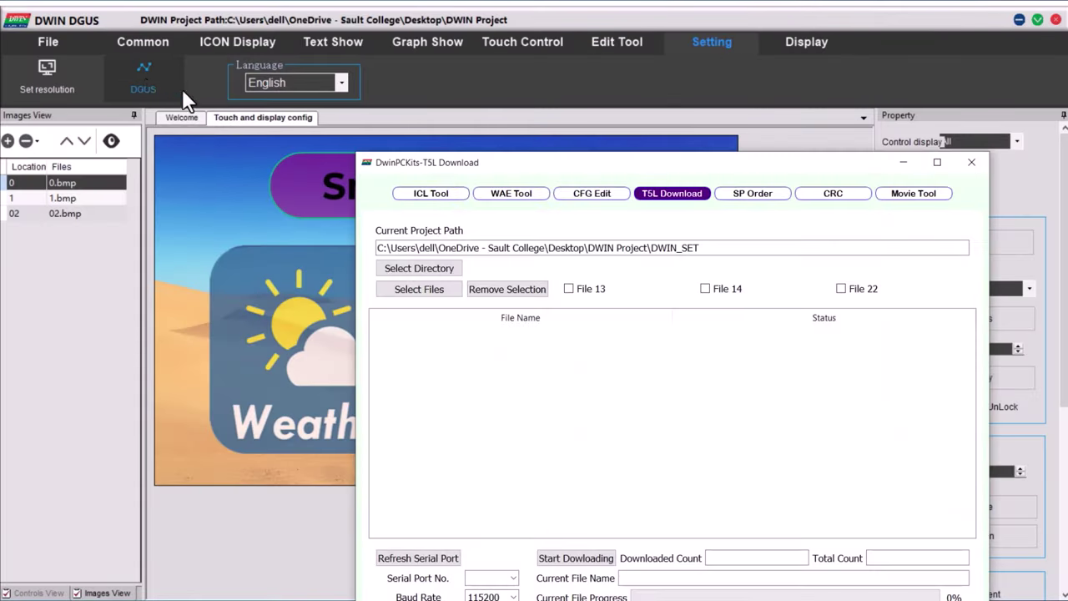
{"action": "left_click", "coordinate": [431, 192]}
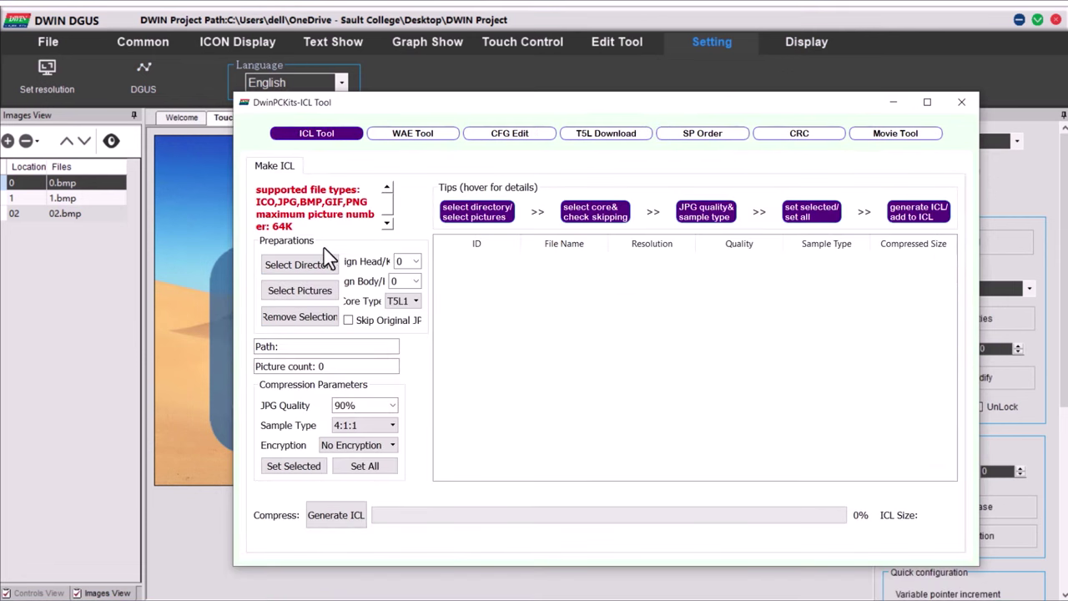
{"action": "left_click", "coordinate": [299, 290]}
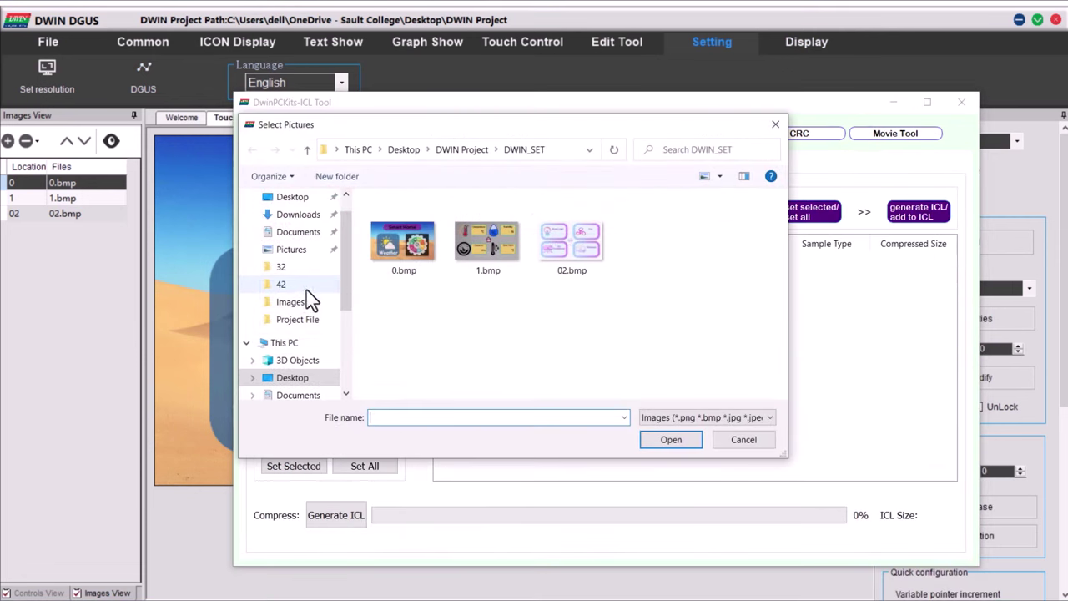
{"action": "left_click", "coordinate": [461, 149]}
{"action": "double_click", "coordinate": [387, 235]}
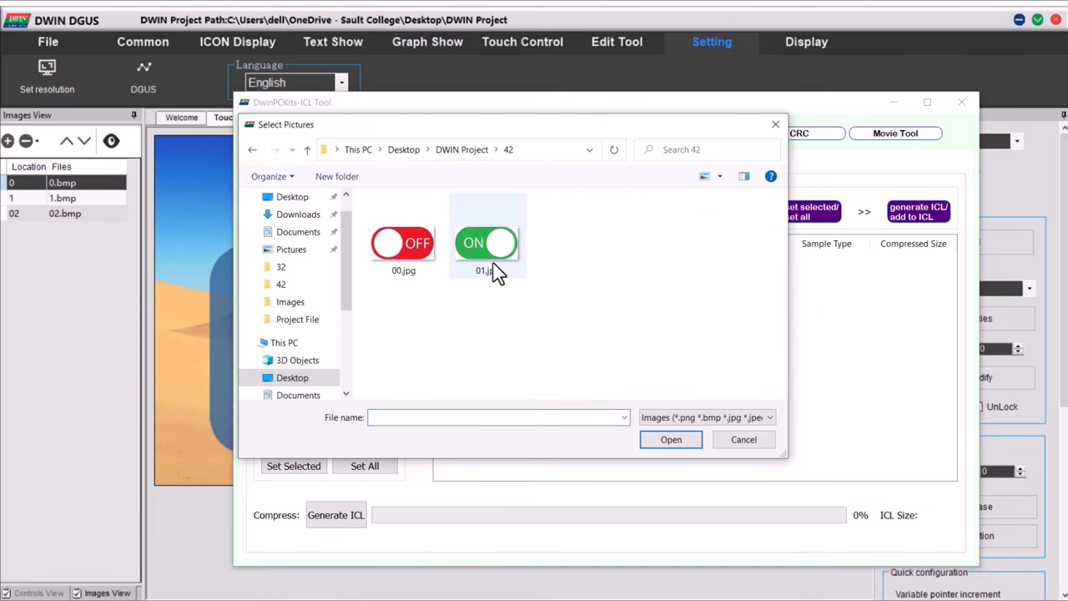
{"action": "left_click_drag", "start_coordinate": [576, 305], "coordinate": [391, 219]}
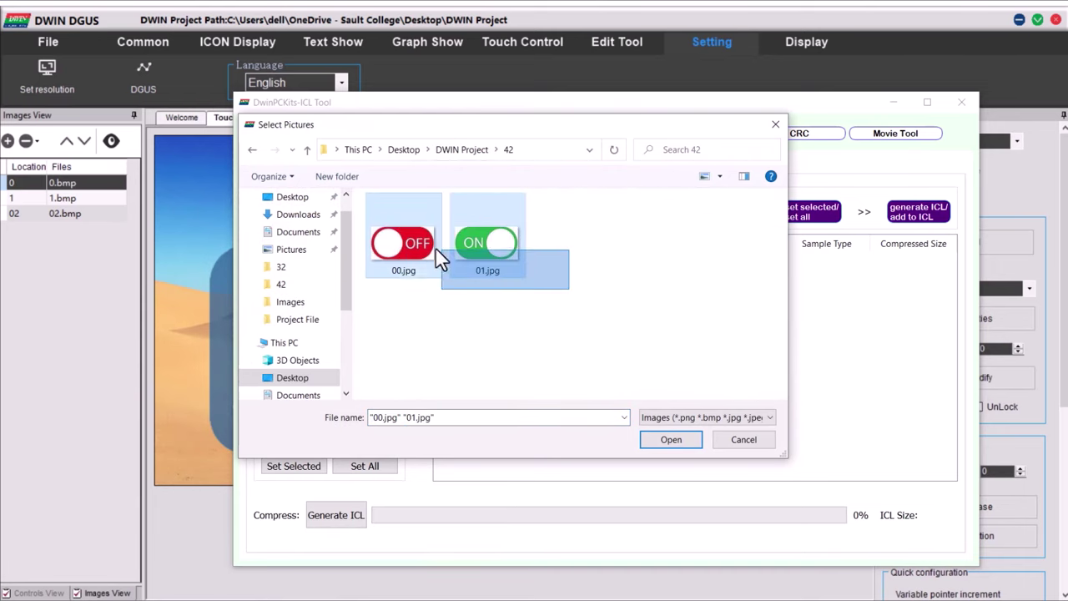
{"action": "left_click", "coordinate": [670, 439]}
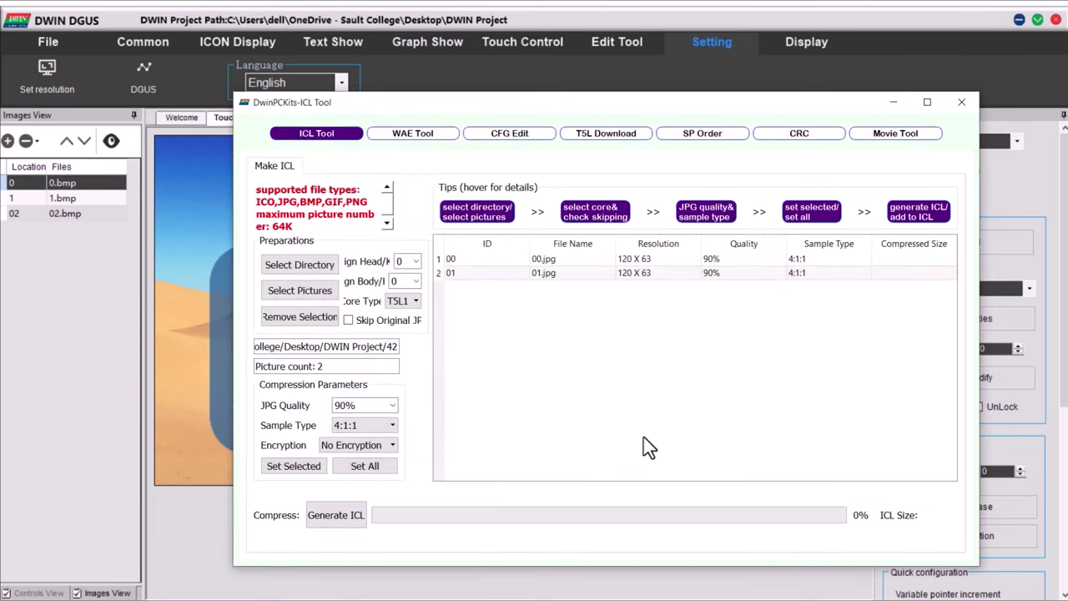
Generate the toggle ICL library and save it as 42.icl in DWIN_SET beside 32.icl.
{"action": "left_click", "coordinate": [336, 517]}
{"action": "left_click", "coordinate": [461, 149]}
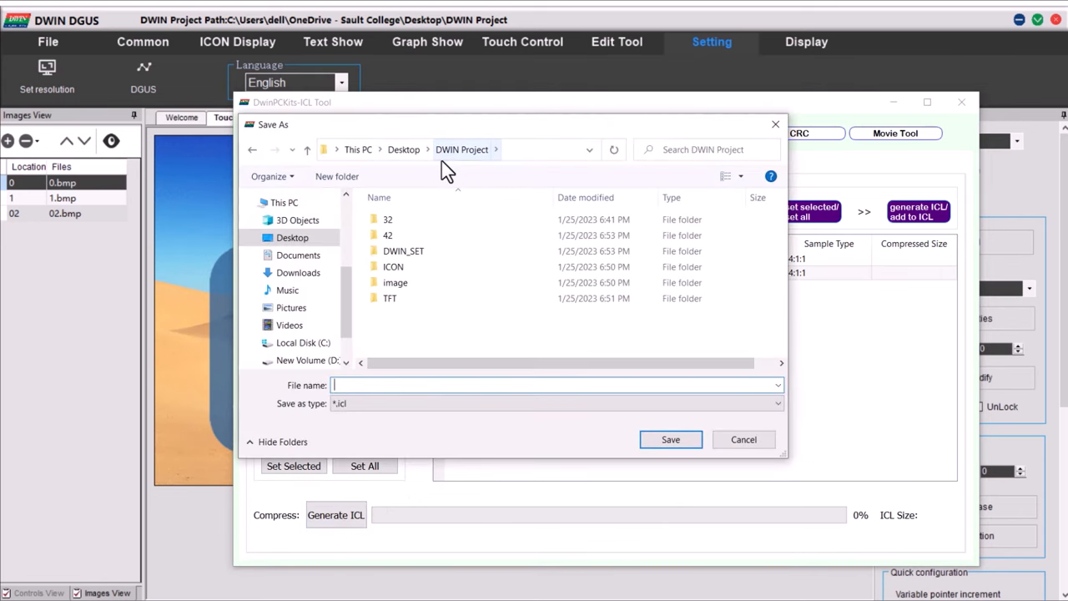
{"action": "double_click", "coordinate": [403, 251]}
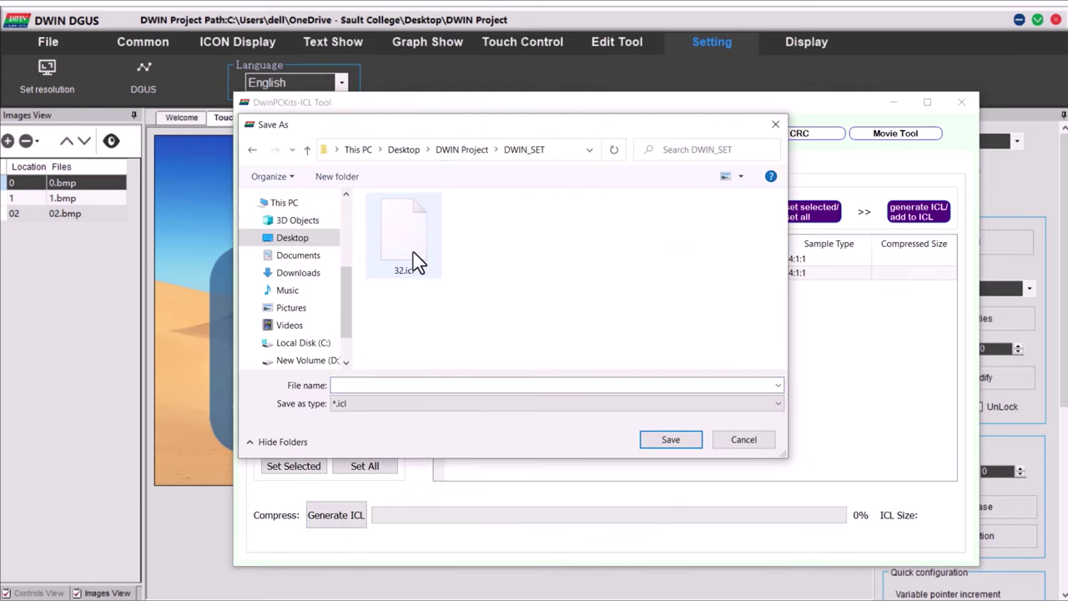
{"action": "left_click", "coordinate": [401, 384]}
{"action": "type", "text": "42"}
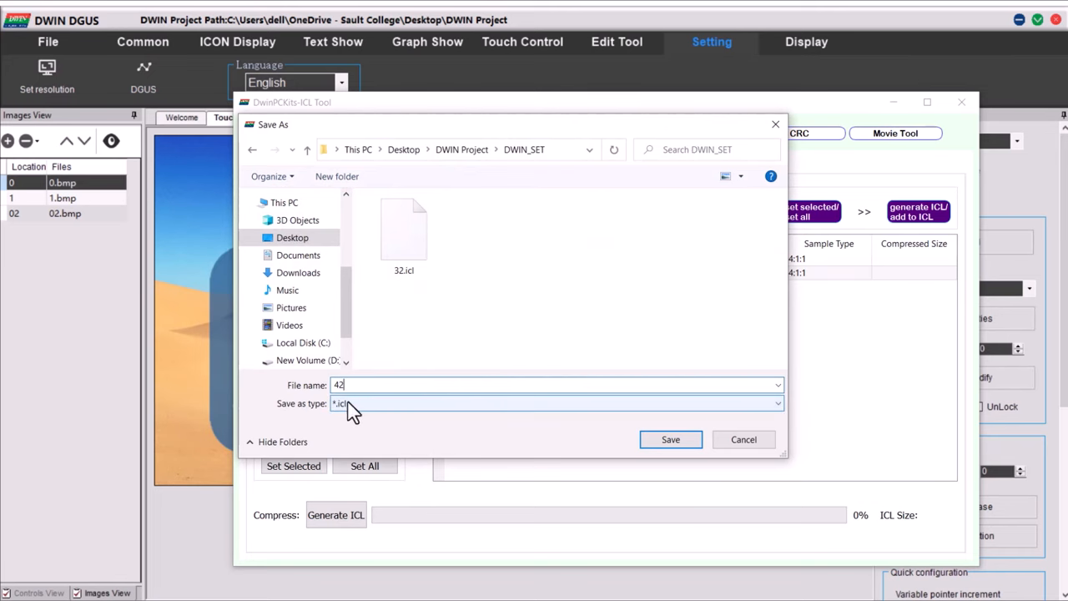
{"action": "left_click", "coordinate": [671, 439]}
{"action": "left_click", "coordinate": [659, 363]}
{"action": "left_click", "coordinate": [975, 103]}
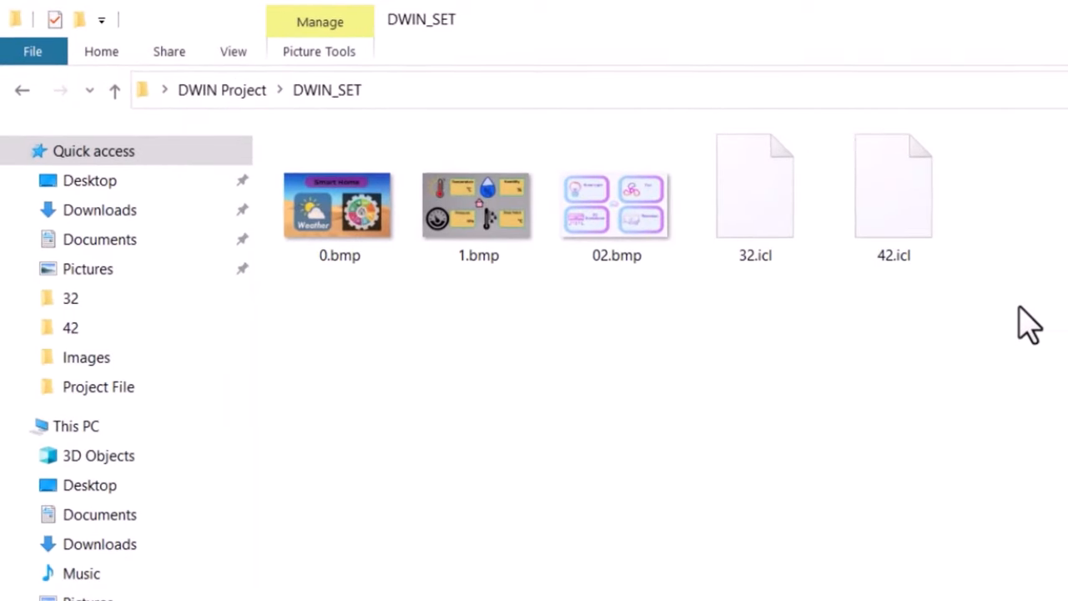
{"action": "left_click_drag", "start_coordinate": [764, 275], "coordinate": [362, 179]}
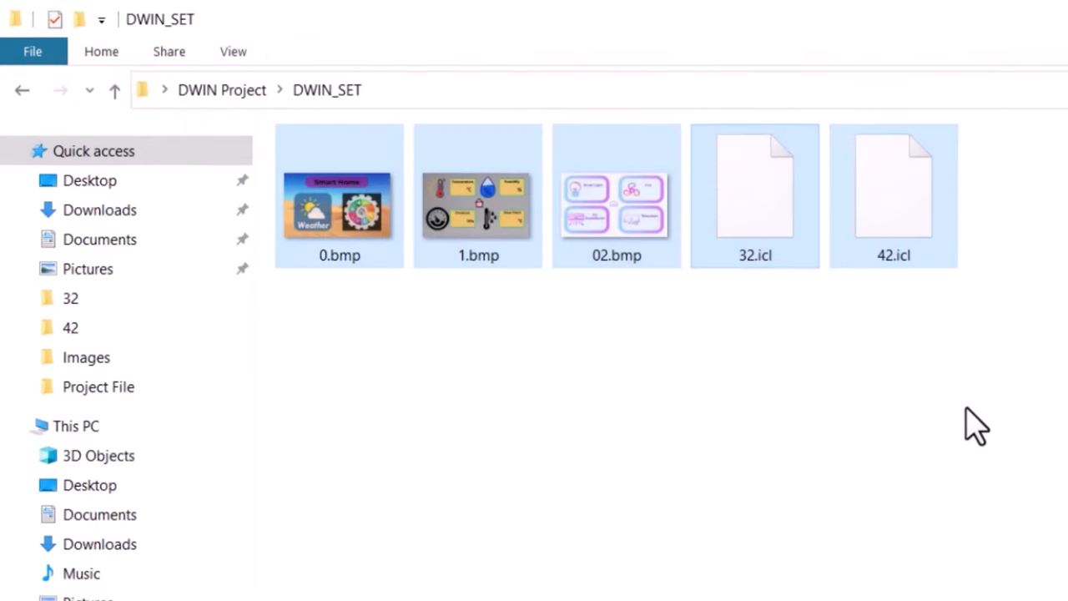
{"action": "left_click", "coordinate": [1018, 417]}
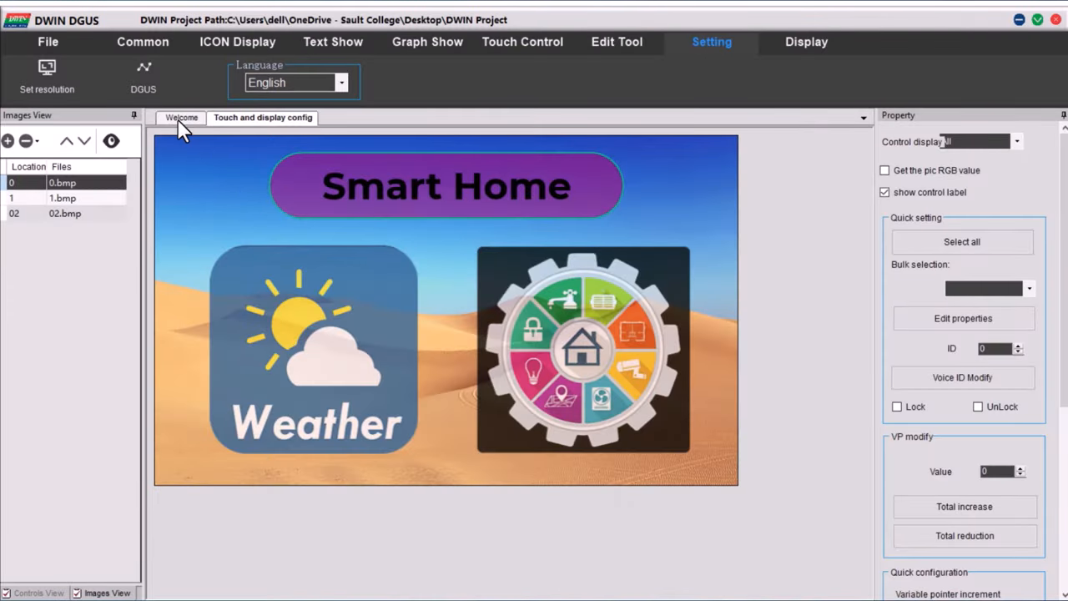
In the 0# word bank generator, choose Microsoft Sans Serif at size 24 as the font.
{"action": "left_click", "coordinate": [182, 118]}
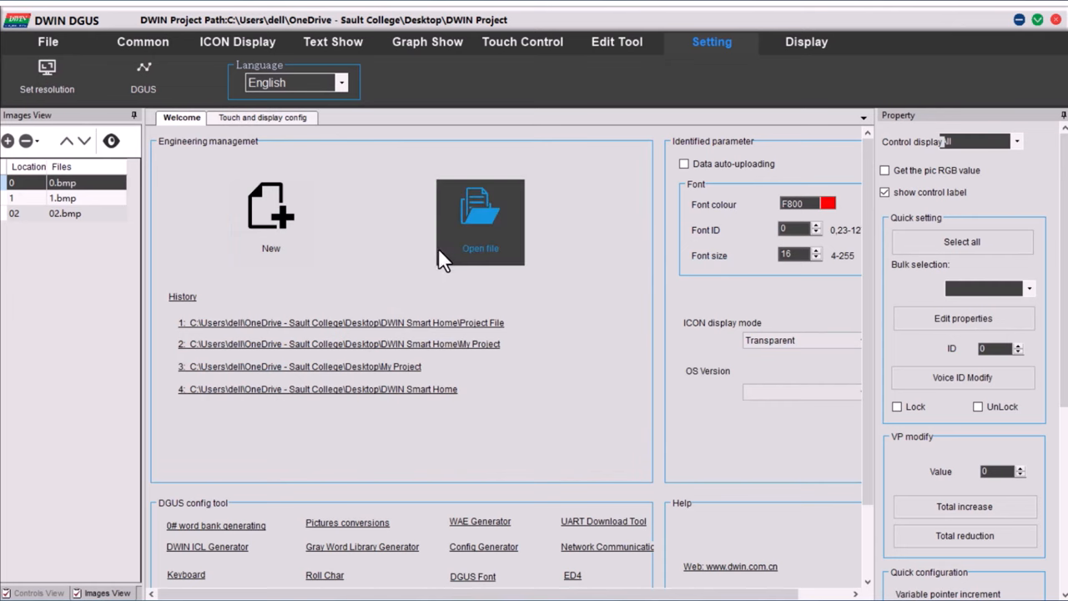
{"action": "scroll", "coordinate": [497, 267], "scroll_direction": "down", "scroll_amount": 1}
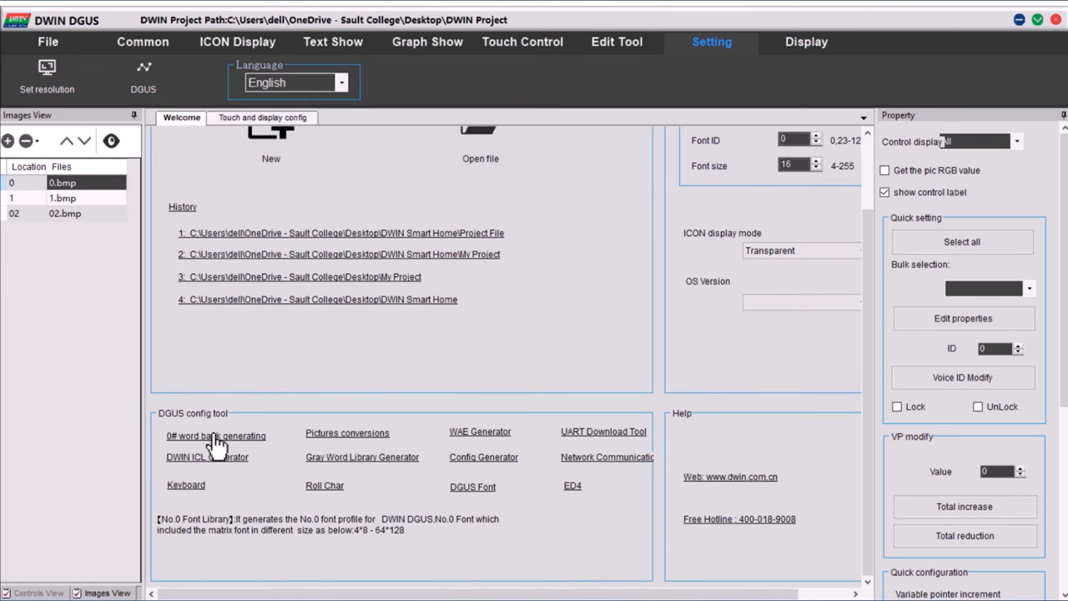
{"action": "left_click", "coordinate": [215, 437]}
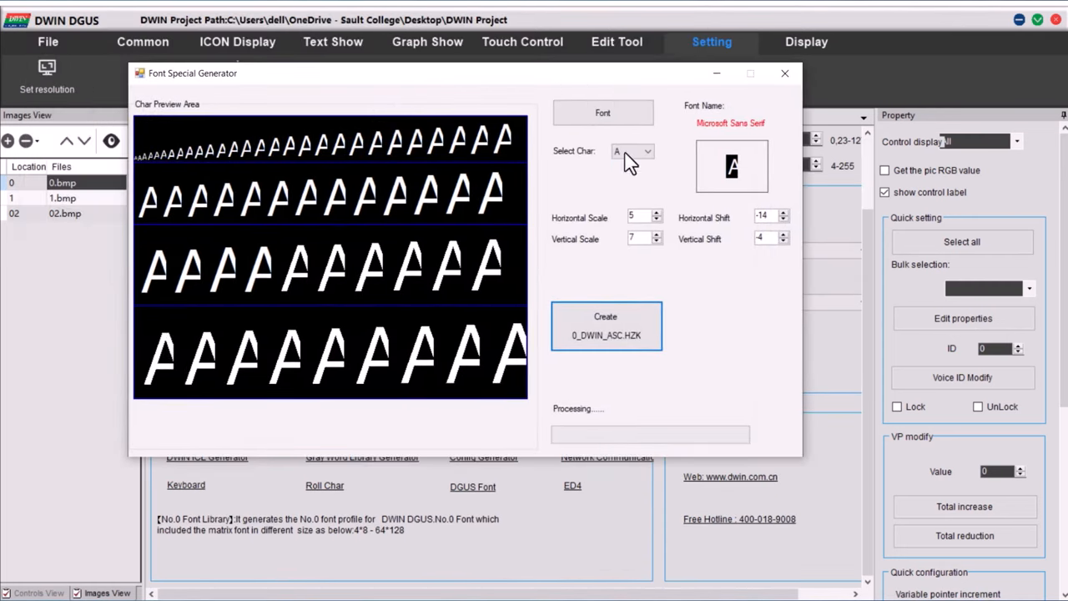
{"action": "left_click", "coordinate": [544, 109]}
{"action": "left_click", "coordinate": [544, 109]}
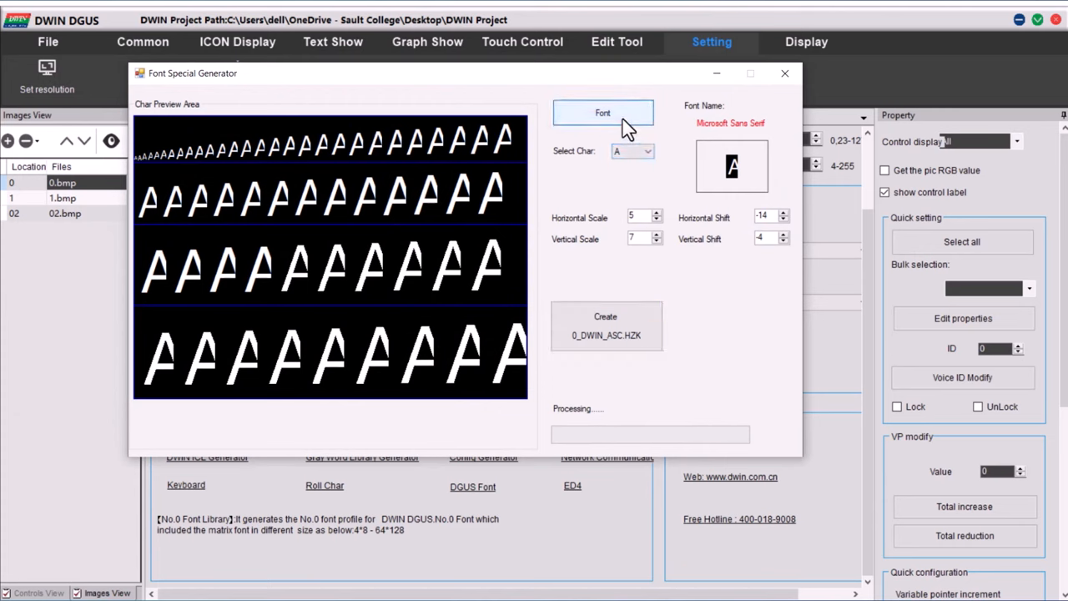
{"action": "left_click", "coordinate": [621, 116]}
{"action": "scroll", "coordinate": [460, 196], "scroll_direction": "down", "scroll_amount": 3}
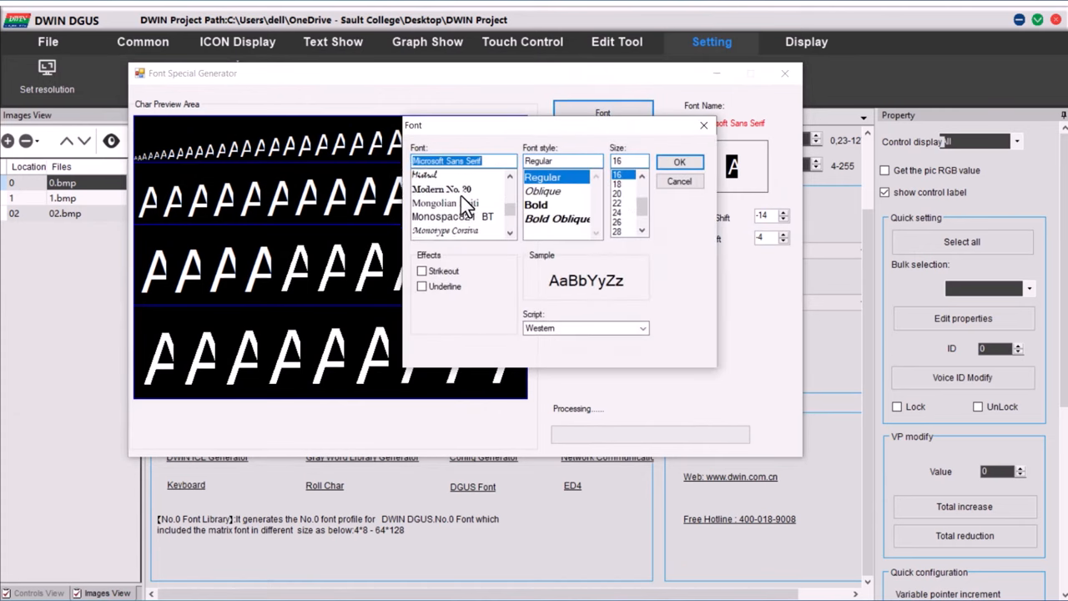
{"action": "scroll", "coordinate": [461, 195], "scroll_direction": "down", "scroll_amount": 1}
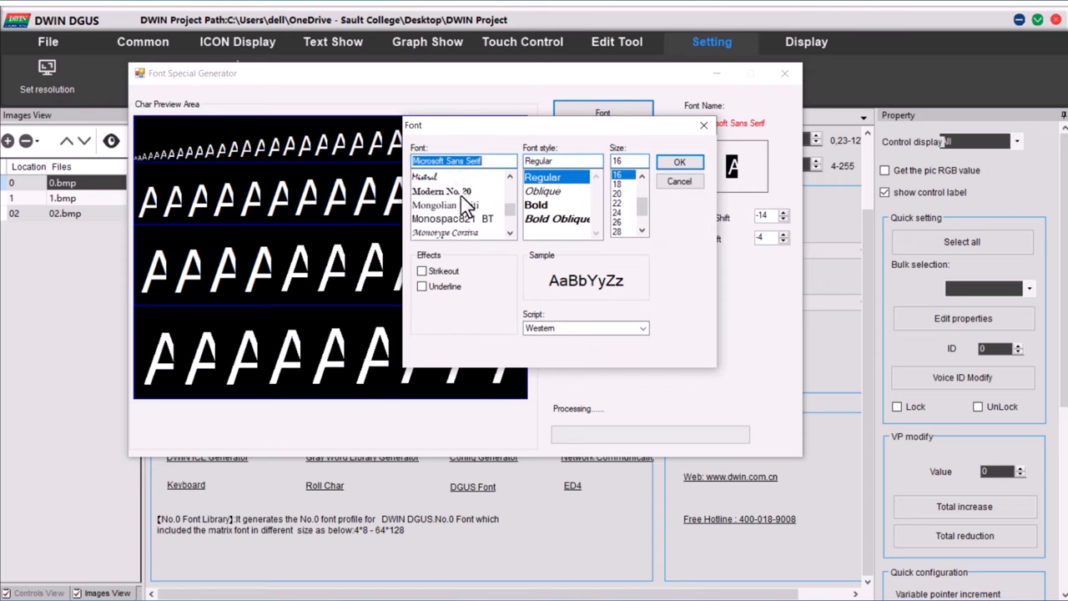
{"action": "scroll", "coordinate": [461, 195], "scroll_direction": "up", "scroll_amount": 3}
{"action": "left_click", "coordinate": [616, 213]}
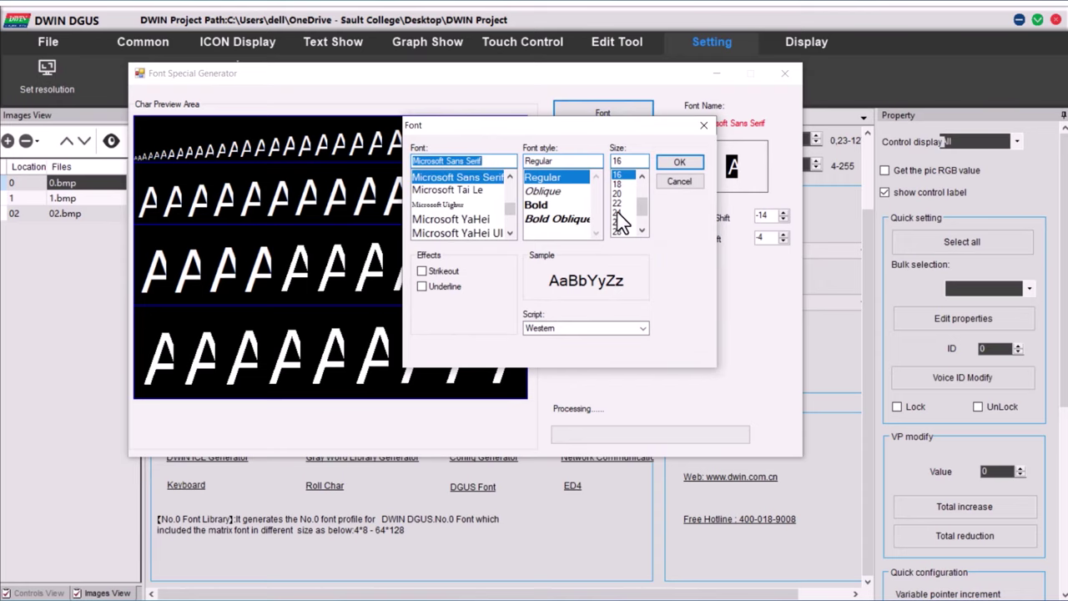
{"action": "left_click", "coordinate": [682, 164]}
Tune the character horizontal/vertical scale and shift values, then create 0_DWIN_ASC.HZK.
{"action": "left_click", "coordinate": [754, 282]}
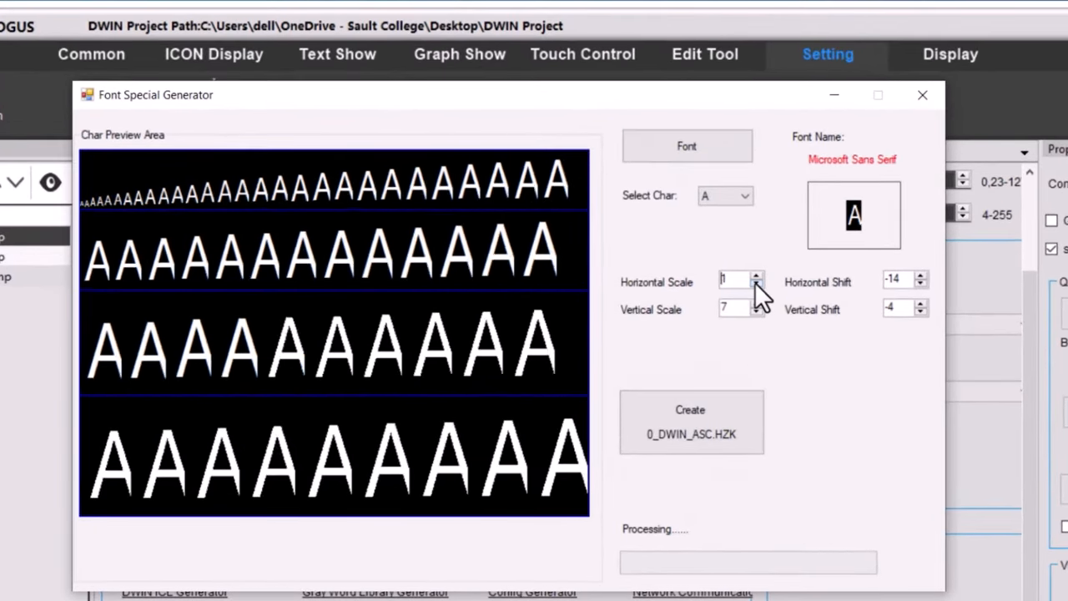
{"action": "left_click", "coordinate": [919, 286]}
{"action": "left_click", "coordinate": [918, 314]}
{"action": "left_click", "coordinate": [755, 304]}
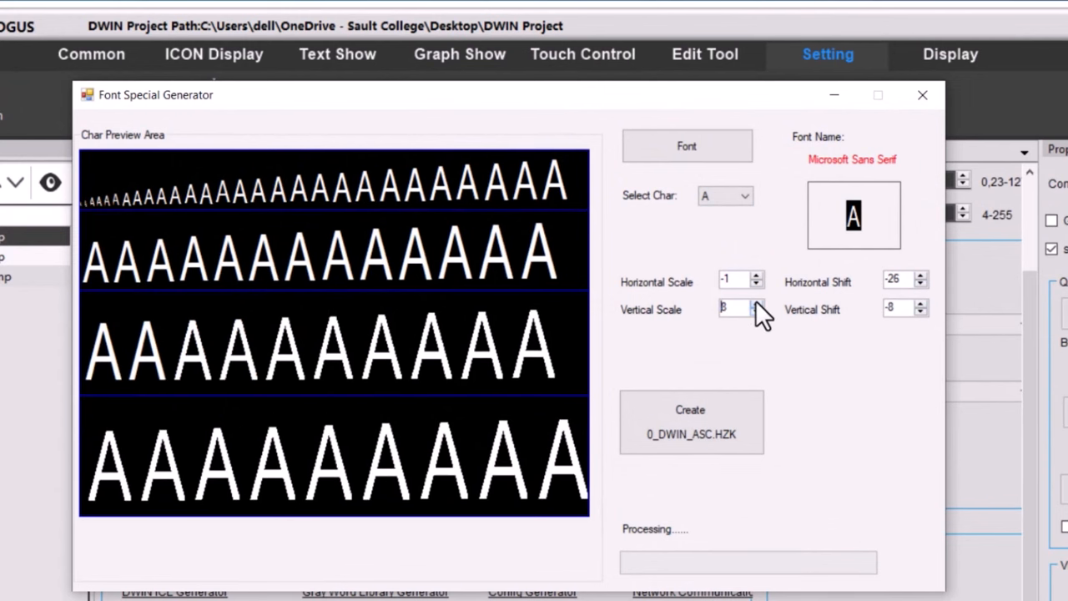
{"action": "left_click", "coordinate": [755, 314]}
{"action": "left_click", "coordinate": [755, 276]}
{"action": "left_click", "coordinate": [755, 314]}
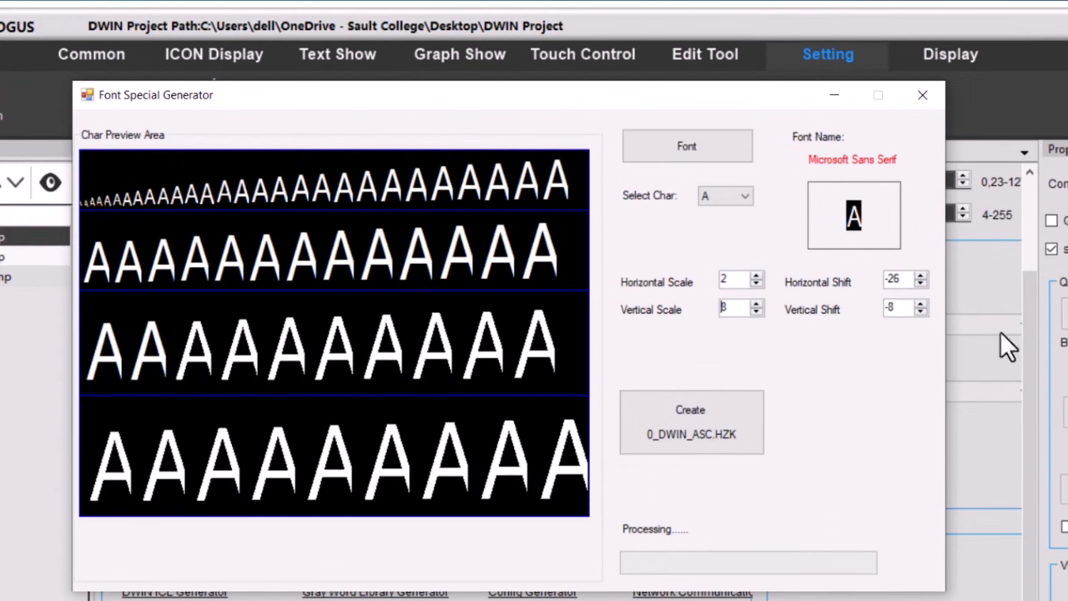
{"action": "left_click", "coordinate": [918, 286]}
{"action": "left_click", "coordinate": [920, 286]}
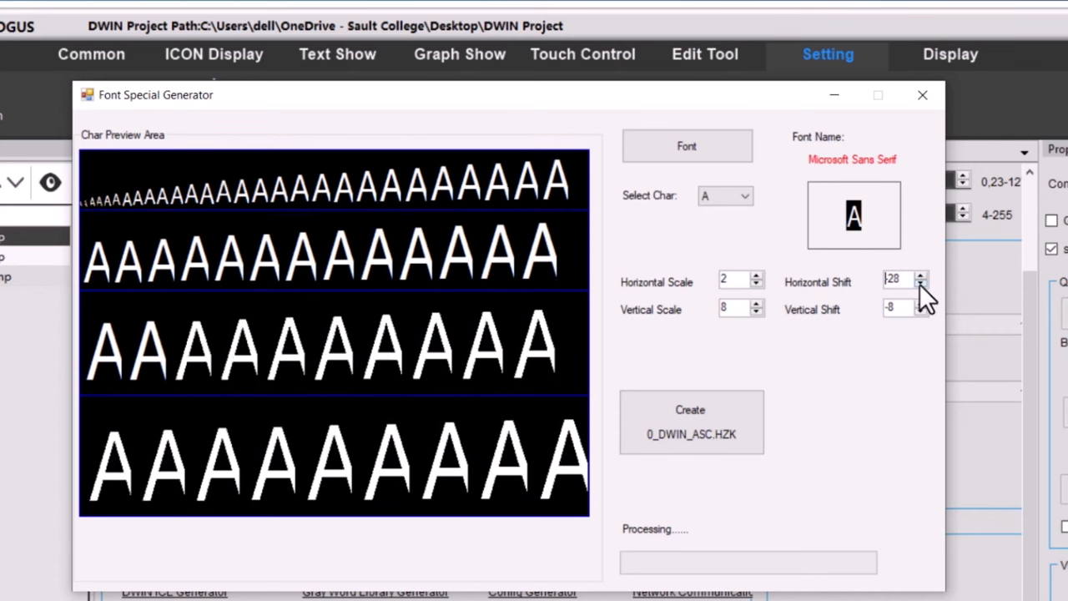
{"action": "left_click", "coordinate": [920, 286]}
{"action": "left_click", "coordinate": [921, 304]}
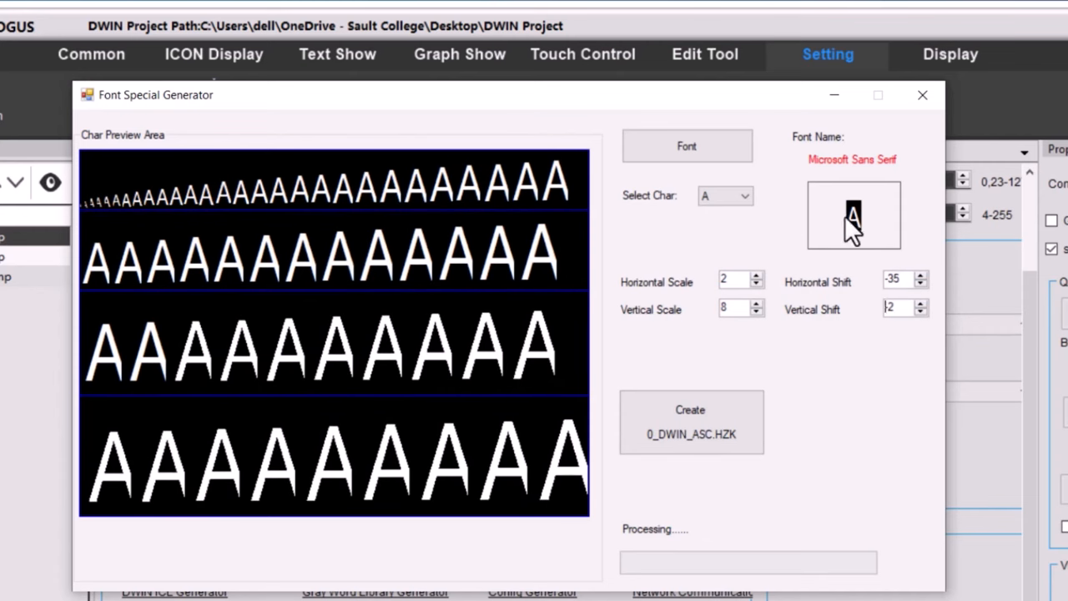
{"action": "left_click", "coordinate": [691, 421]}
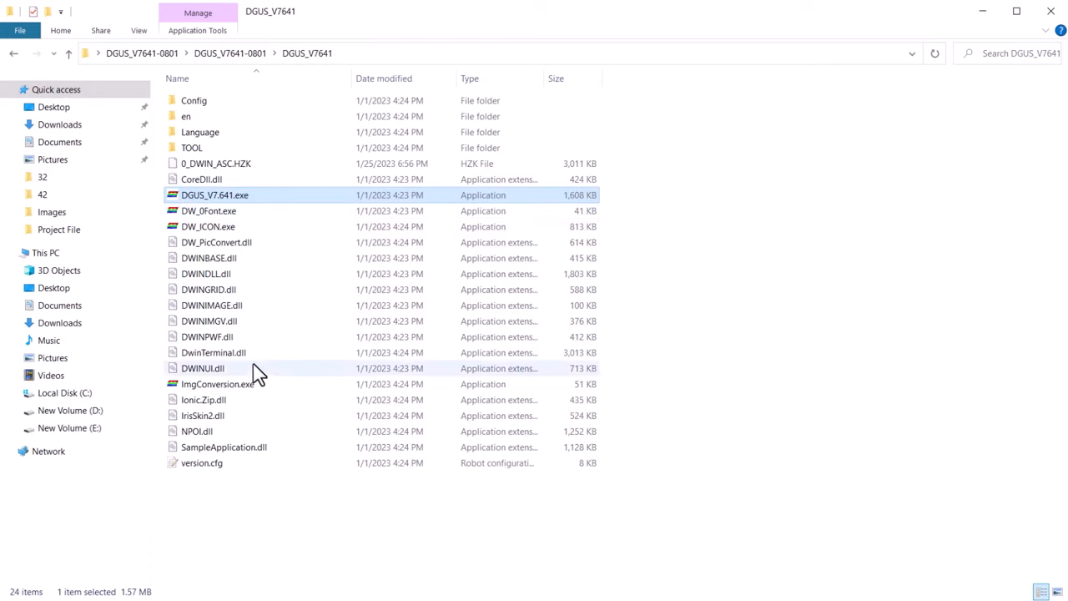
Copy the 0_DWIN_ASC.HZK font file for placing into DWIN_SET.
{"action": "left_click", "coordinate": [289, 501]}
{"action": "left_click", "coordinate": [230, 163]}
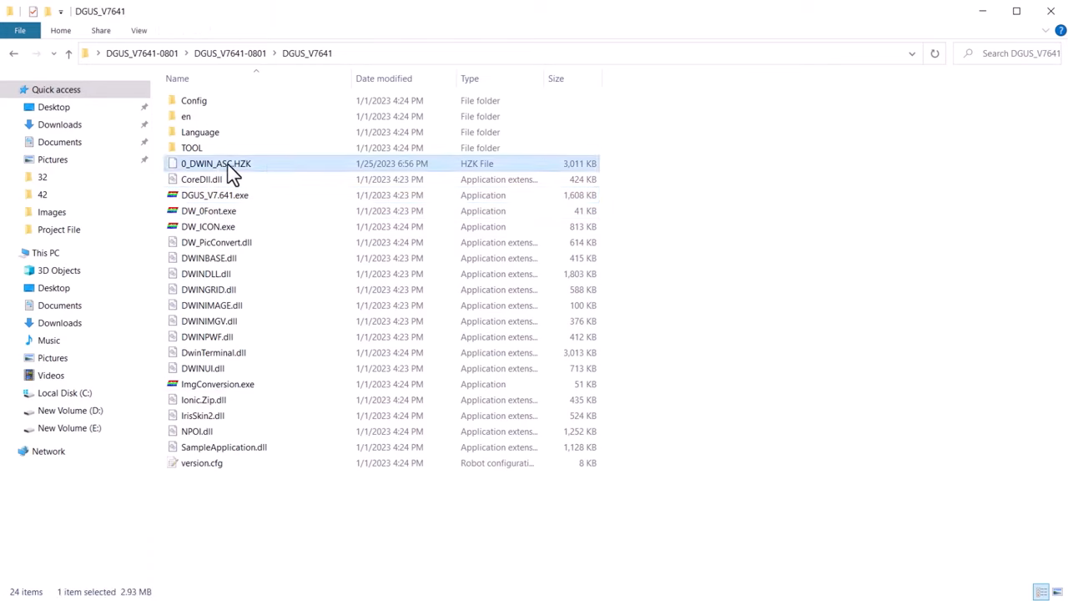
{"action": "right_click", "coordinate": [246, 164]}
{"action": "left_click", "coordinate": [282, 369]}
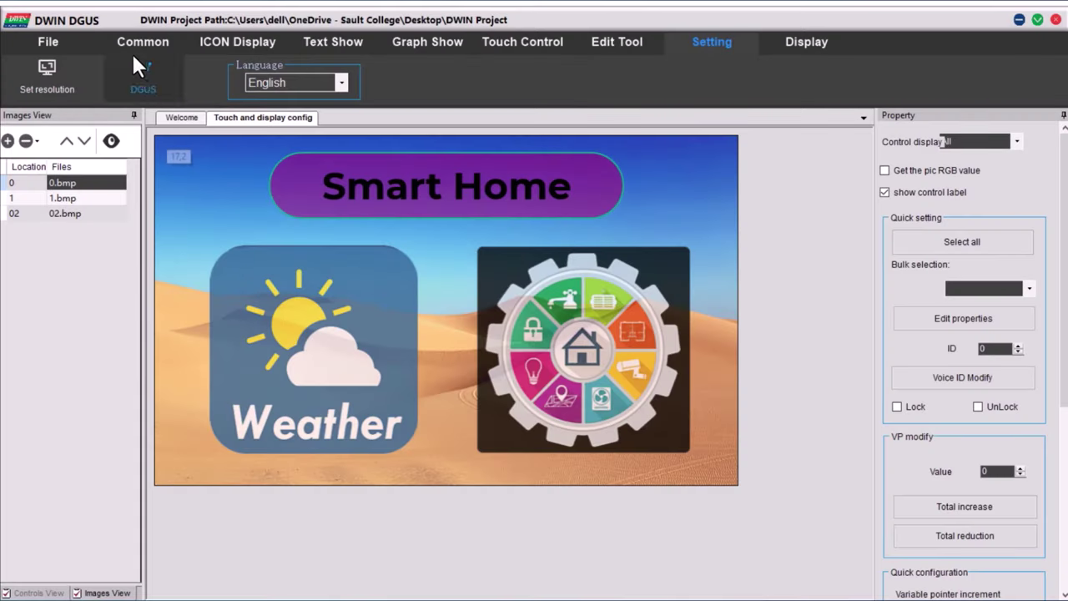
Generate the project's touch, show and config files via File > Generate, then save the project.
{"action": "left_click", "coordinate": [58, 42]}
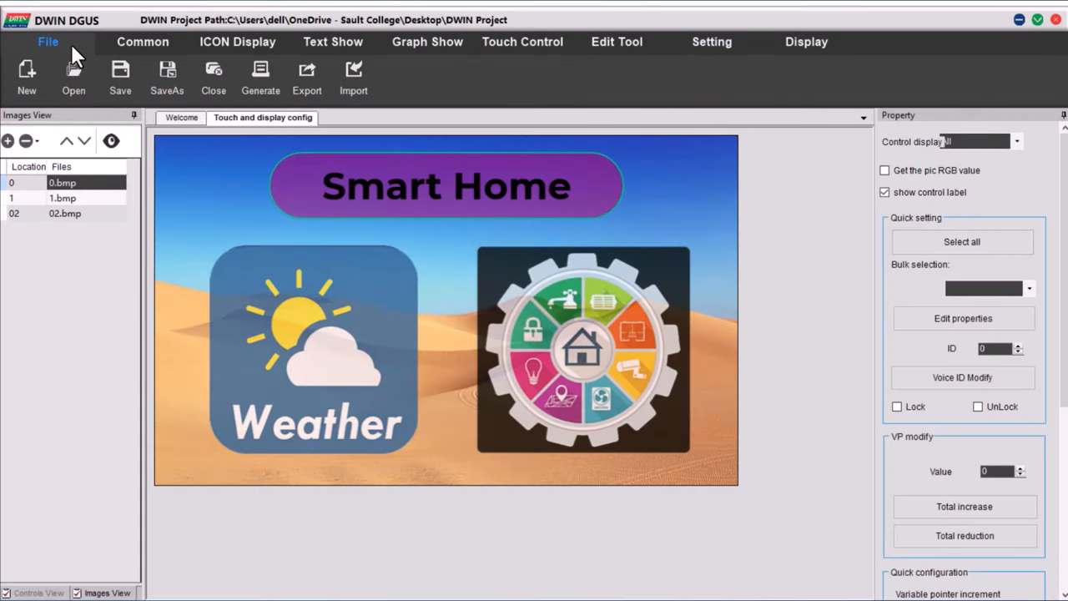
{"action": "left_click", "coordinate": [260, 75]}
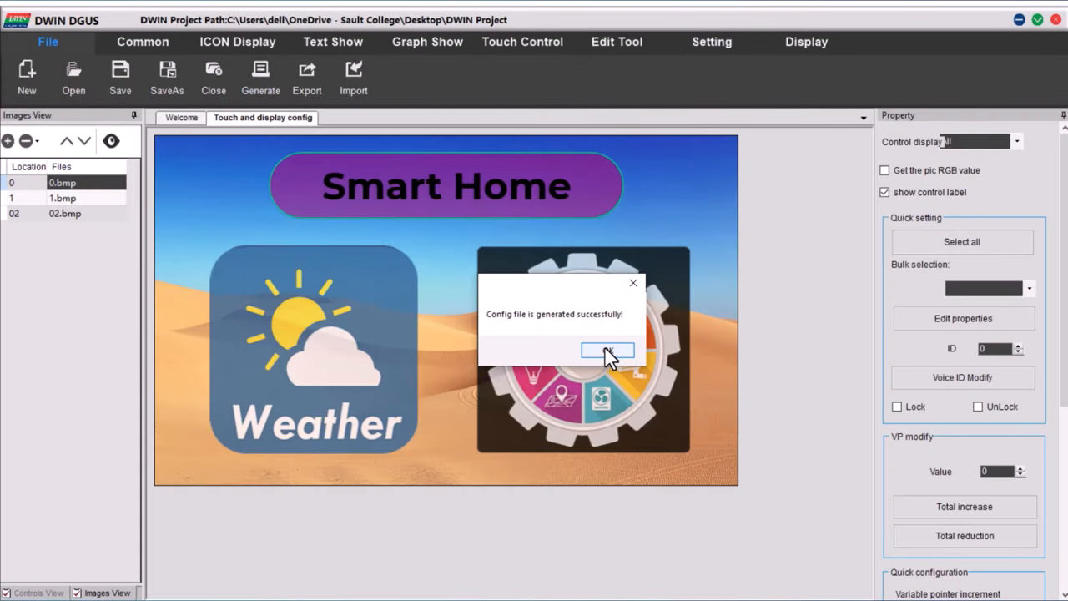
{"action": "left_click", "coordinate": [624, 352]}
{"action": "left_click", "coordinate": [119, 83]}
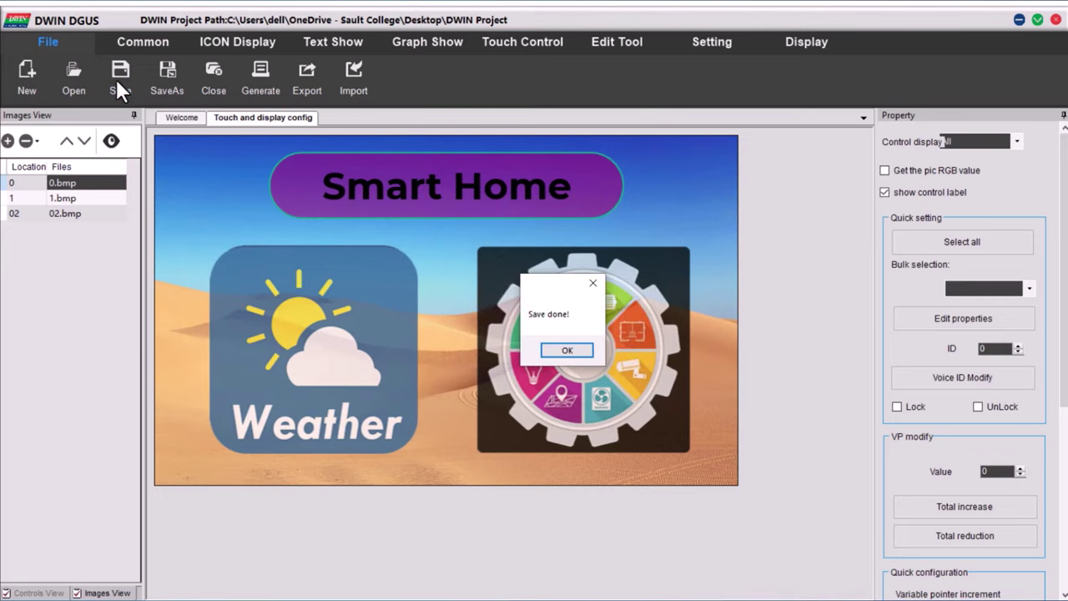
{"action": "left_click", "coordinate": [568, 355]}
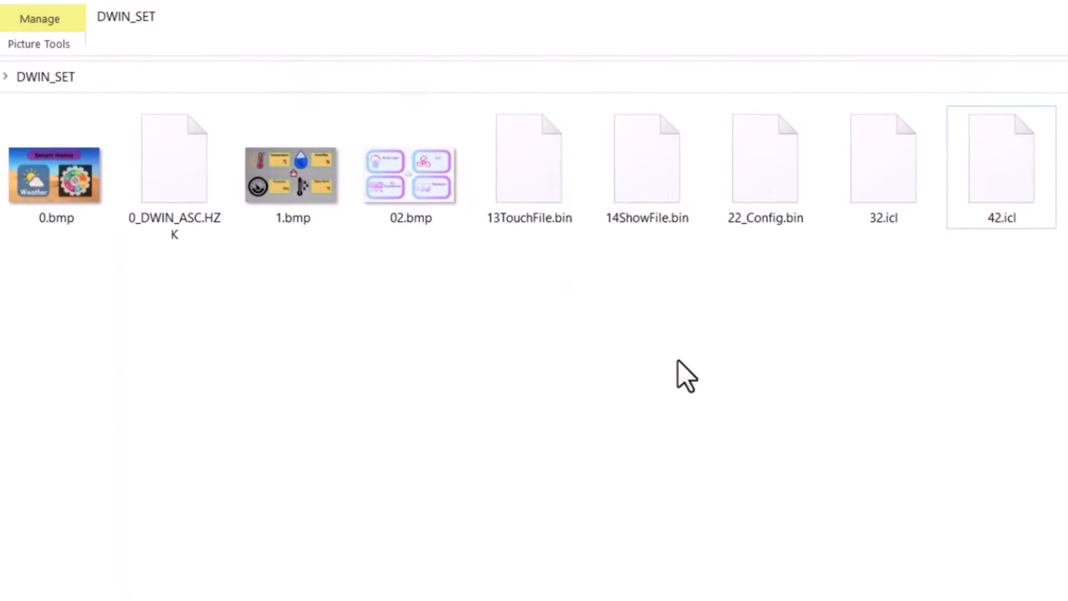
Inspect 13TouchFile.bin and 14ShowFile.bin in DWIN_SET, then return to the DGUS project.
{"action": "left_click", "coordinate": [544, 165]}
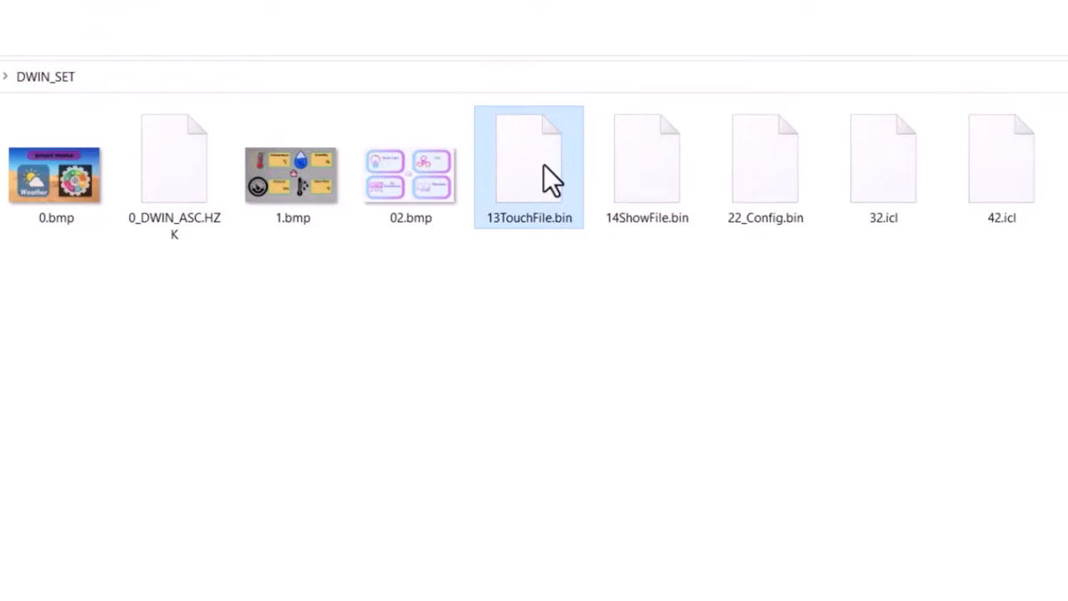
{"action": "left_click", "coordinate": [653, 166]}
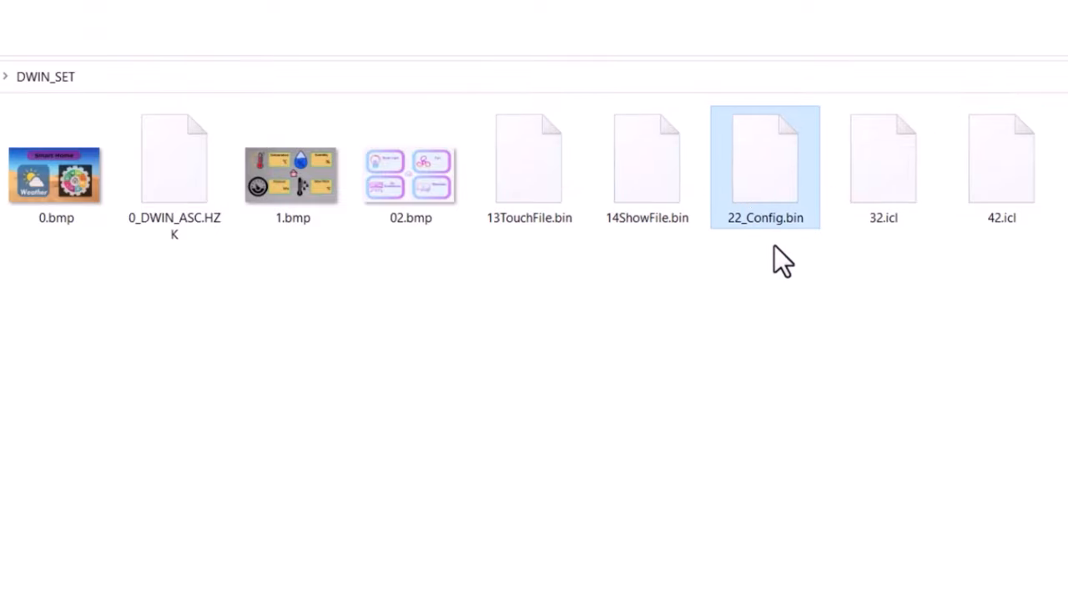
{"action": "left_click", "coordinate": [981, 27]}
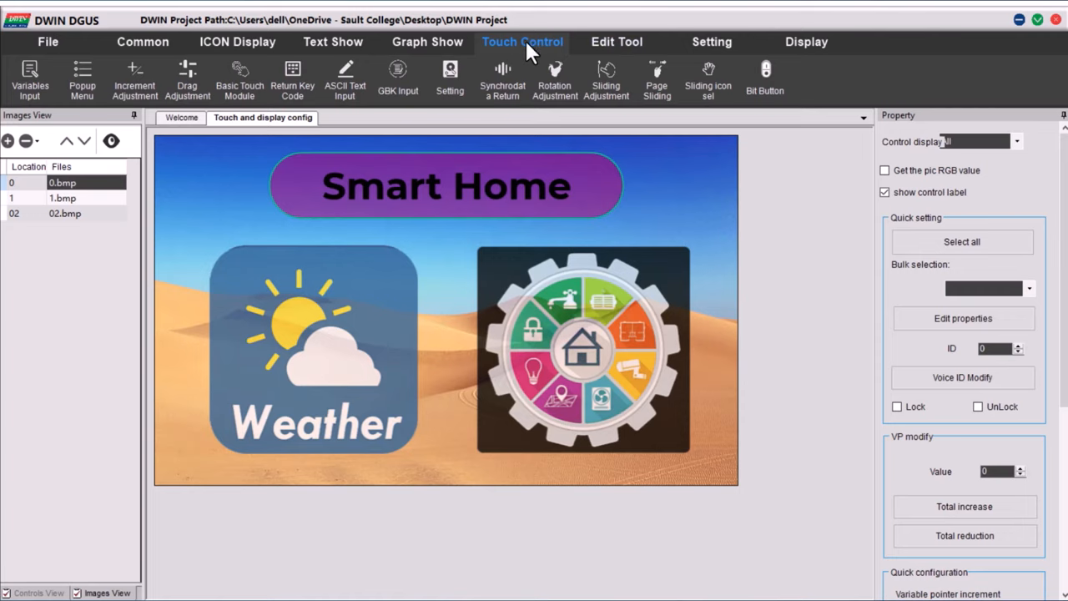
Add a basic touch area over the Weather icon that switches to page 1.bmp.
{"action": "left_click", "coordinate": [239, 84]}
{"action": "left_click_drag", "start_coordinate": [208, 243], "coordinate": [418, 456]}
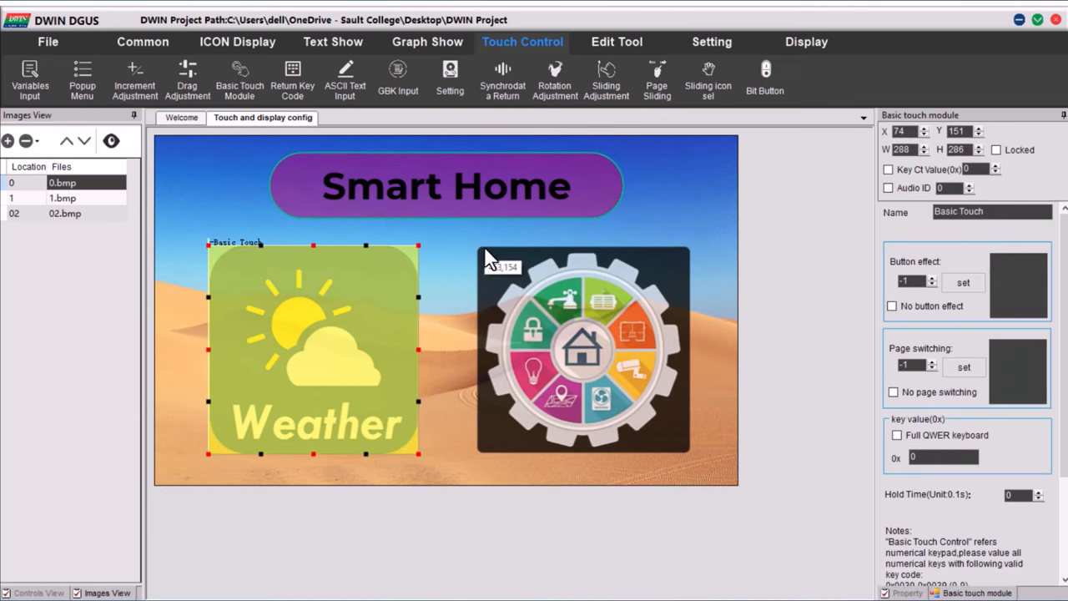
{"action": "left_click", "coordinate": [964, 368]}
{"action": "left_click", "coordinate": [165, 112]}
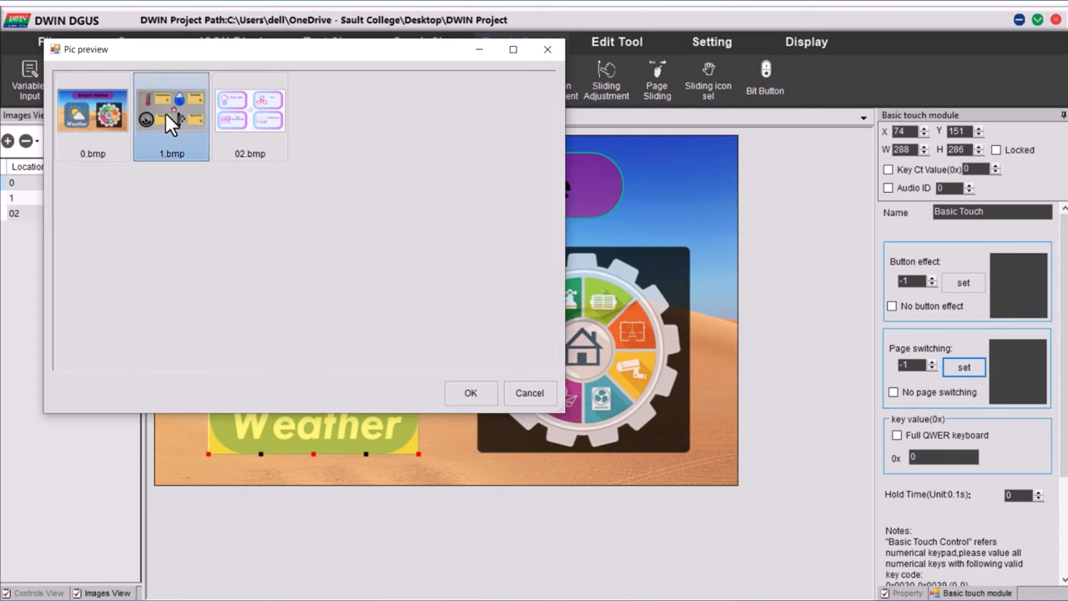
{"action": "left_click", "coordinate": [470, 393]}
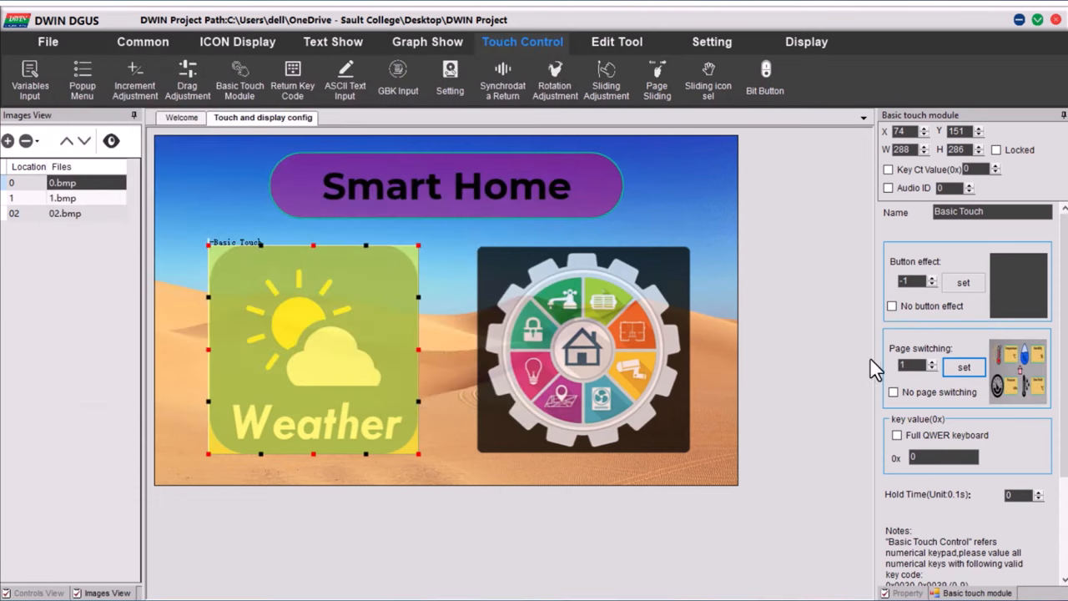
Add a basic touch area over the gear image switching to 02.bmp, then load page 1.bmp.
{"action": "left_click", "coordinate": [239, 79]}
{"action": "left_click_drag", "start_coordinate": [476, 242], "coordinate": [691, 454]}
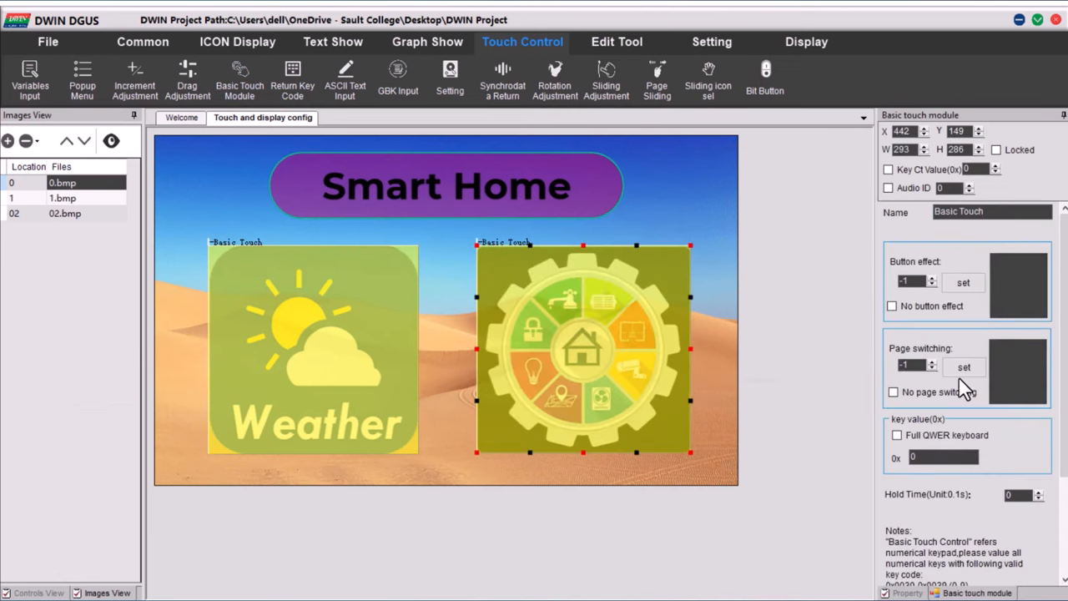
{"action": "left_click", "coordinate": [966, 369]}
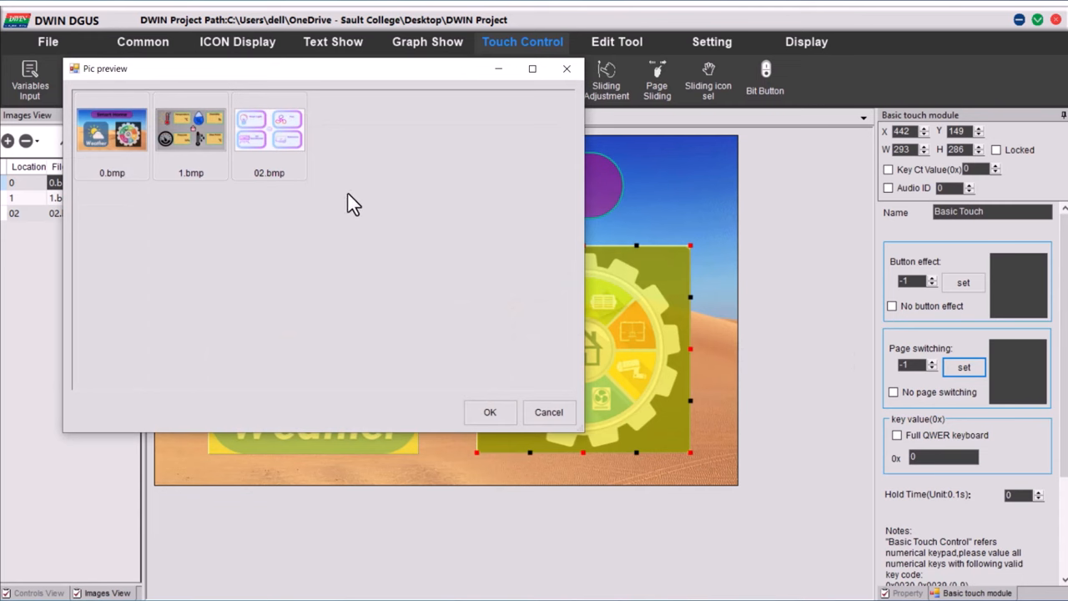
{"action": "left_click", "coordinate": [268, 138]}
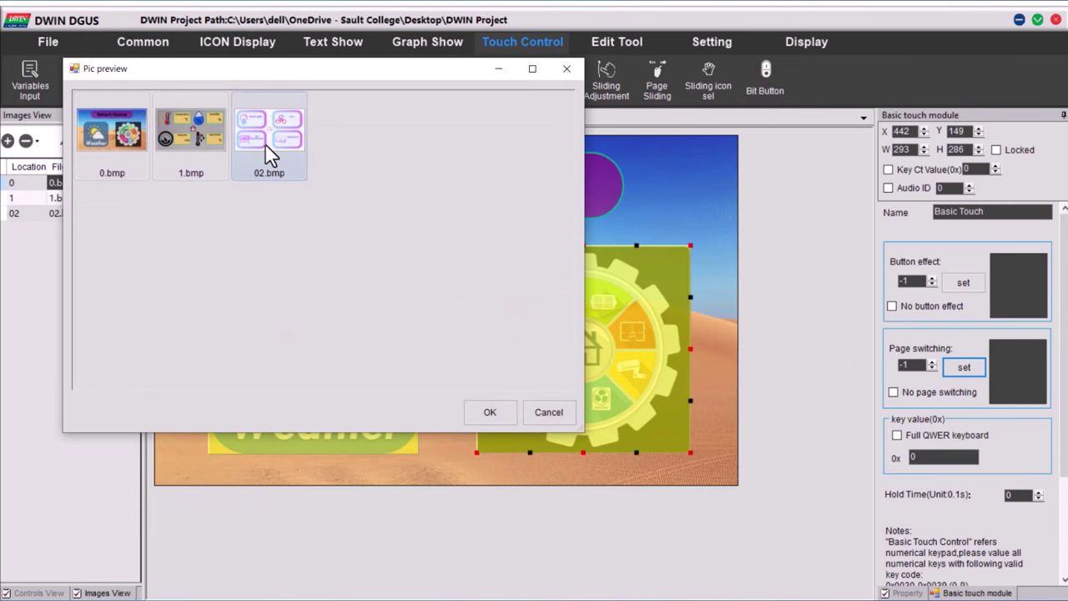
{"action": "left_click", "coordinate": [491, 412]}
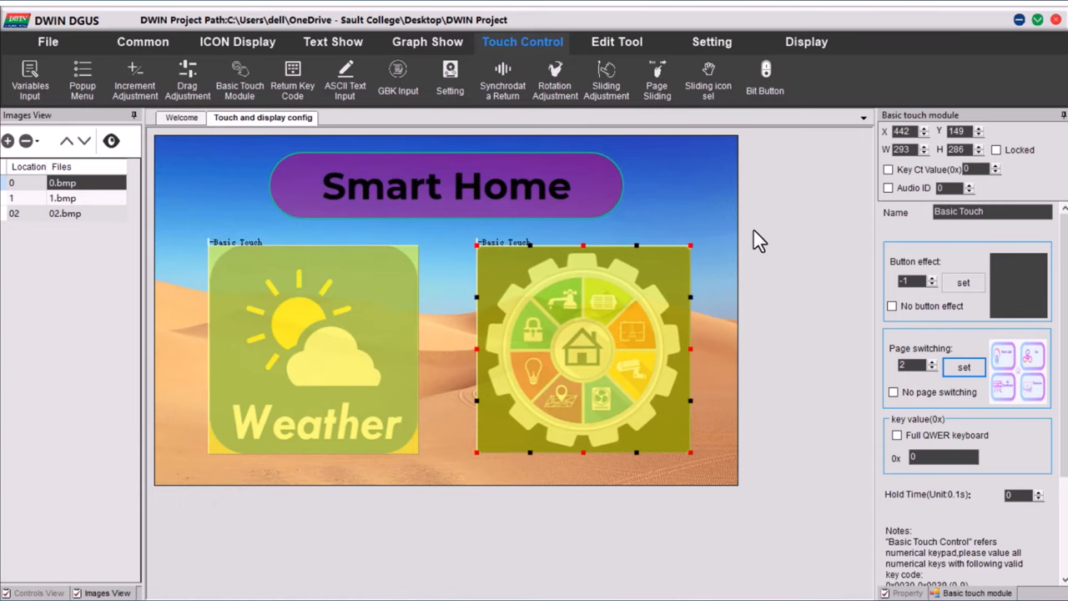
{"action": "left_click", "coordinate": [48, 41]}
{"action": "left_click", "coordinate": [39, 201]}
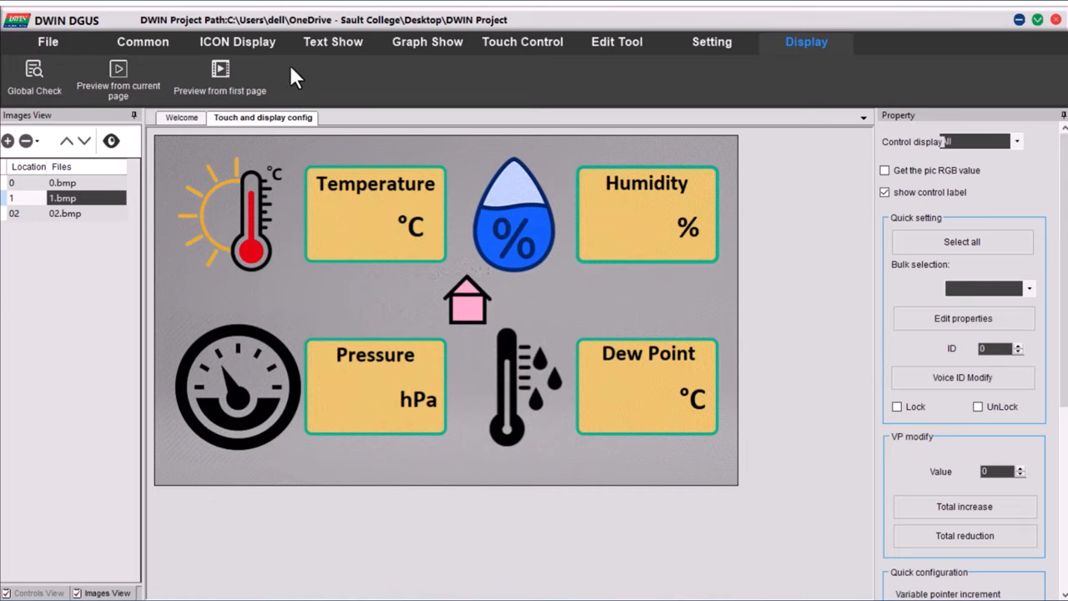
Place a Data Variable Display area inside the Temperature box.
{"action": "left_click", "coordinate": [332, 42]}
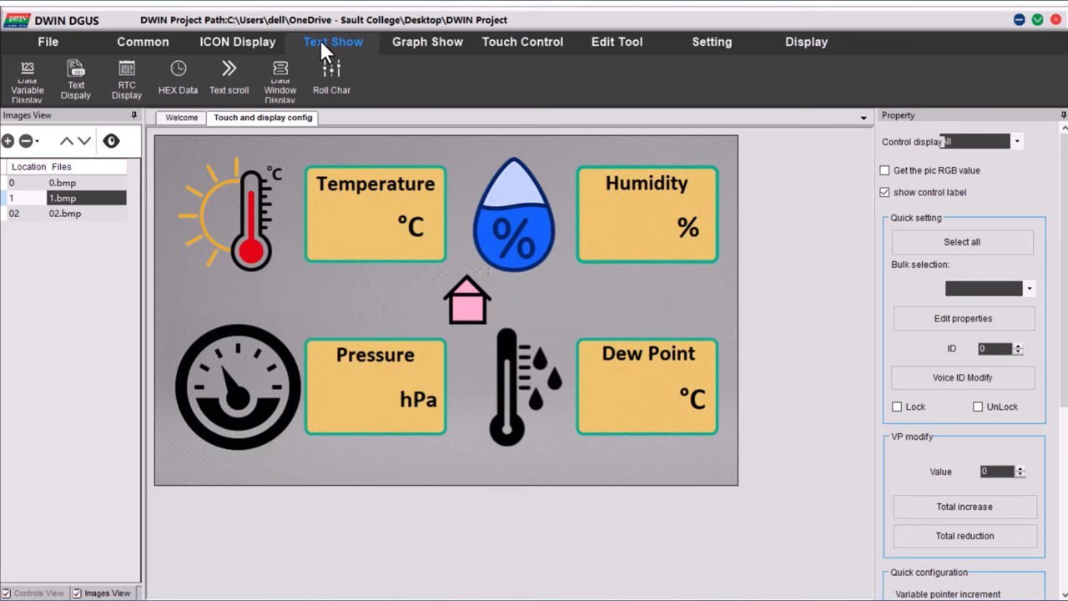
{"action": "left_click", "coordinate": [30, 84]}
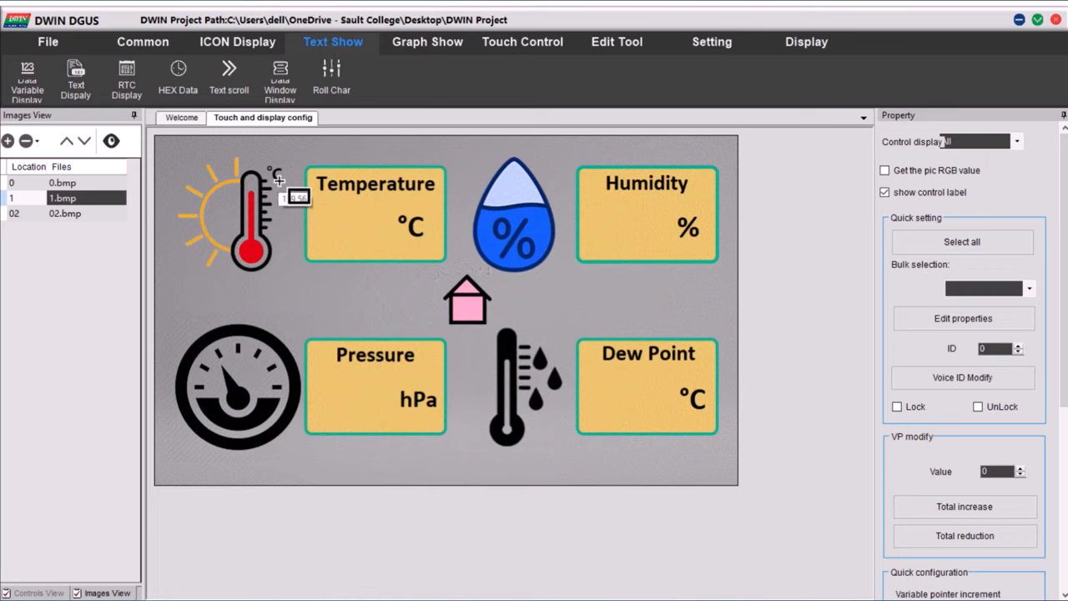
{"action": "left_click", "coordinate": [334, 215]}
{"action": "left_click_drag", "start_coordinate": [334, 213], "coordinate": [395, 244]}
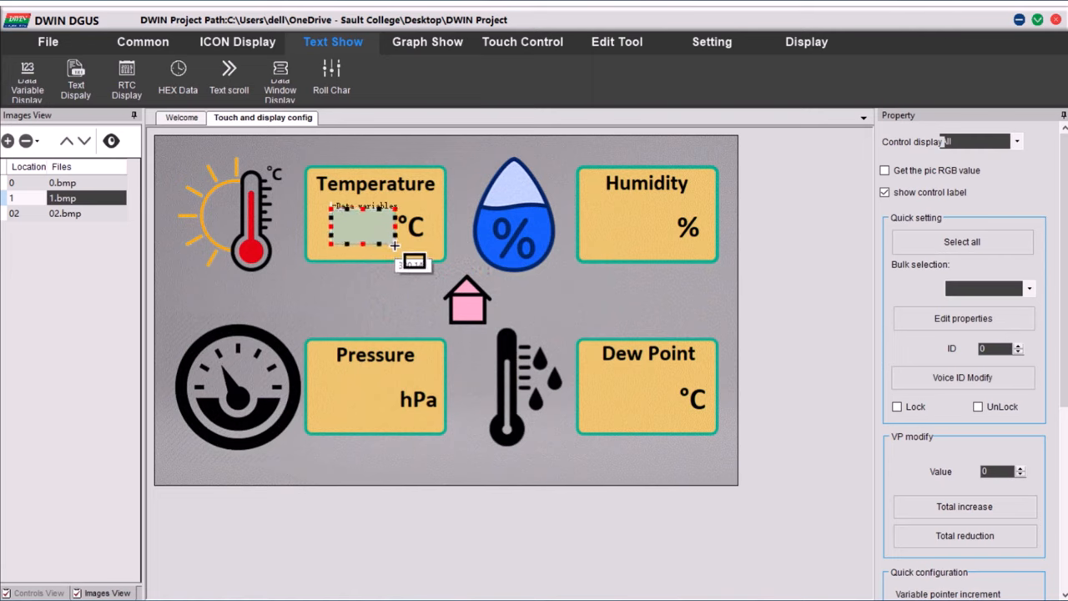
Narrow the Temperature reading and give it VP 6100, dark teal digits and font size 24.
{"action": "left_click", "coordinate": [344, 226]}
{"action": "left_click_drag", "start_coordinate": [331, 227], "coordinate": [352, 226]}
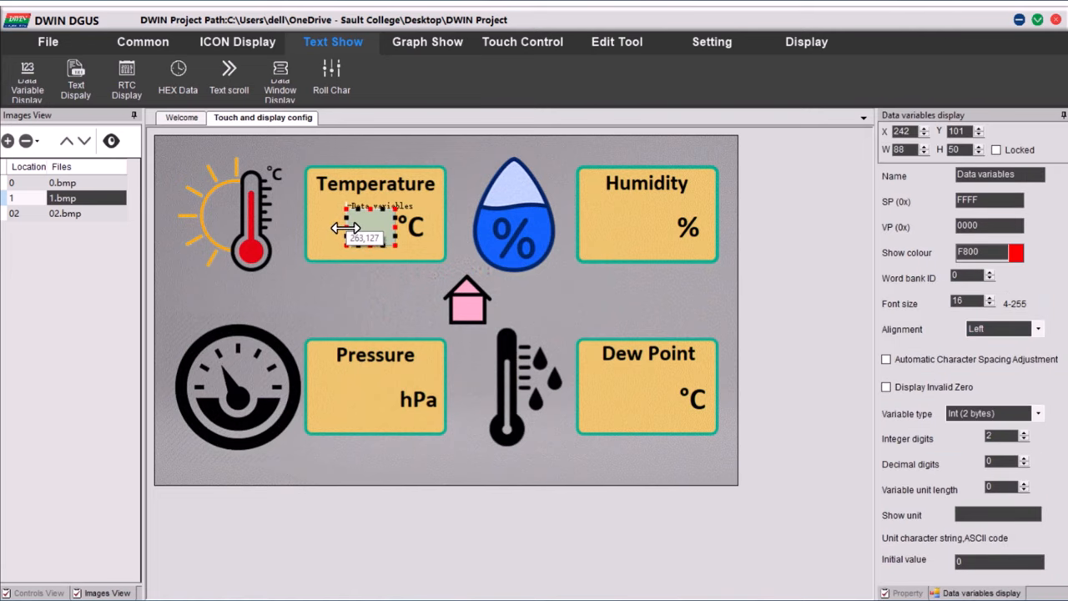
{"action": "double_click", "coordinate": [964, 226]}
{"action": "type", "text": "6100"}
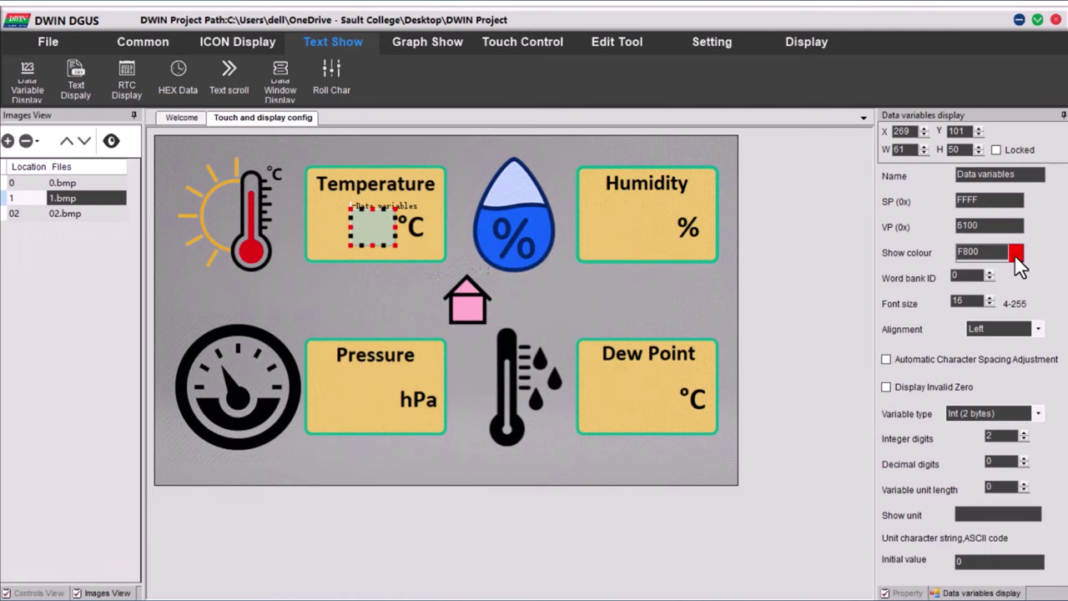
{"action": "left_click", "coordinate": [1016, 253]}
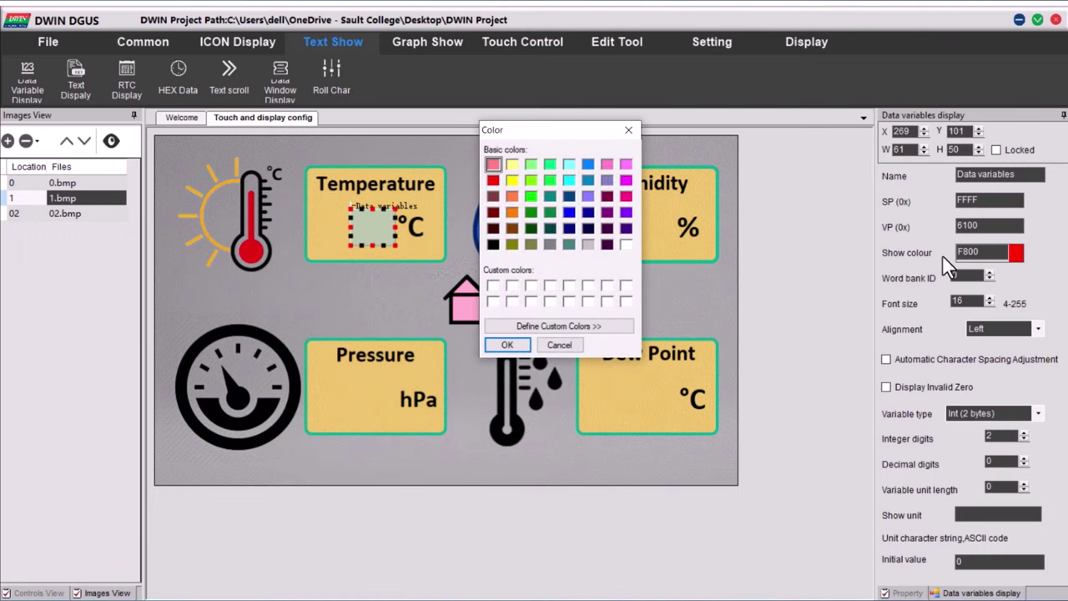
{"action": "left_click", "coordinate": [549, 230]}
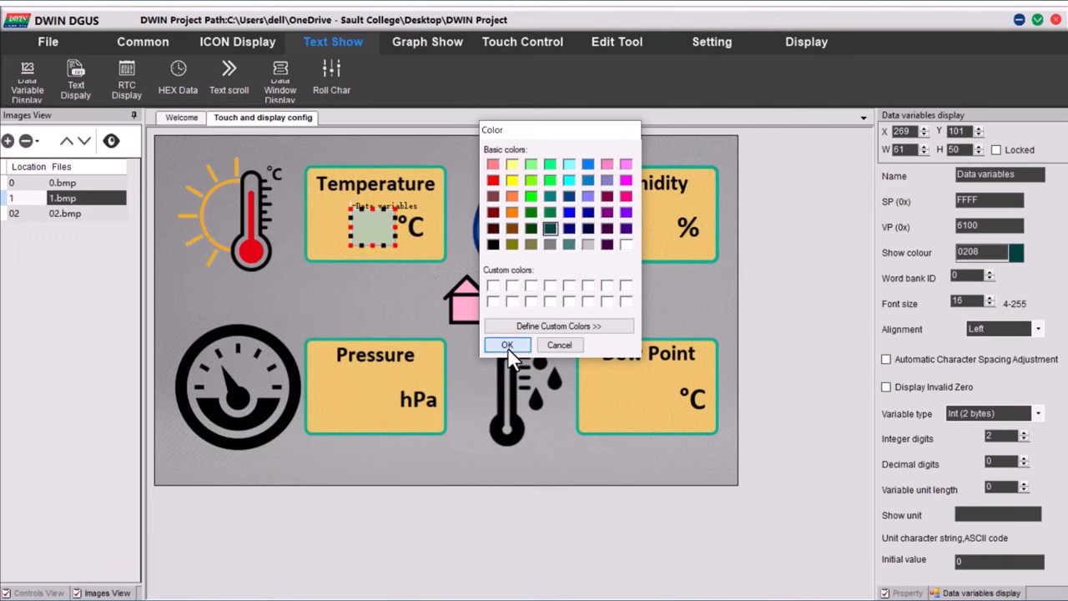
{"action": "left_click", "coordinate": [506, 345]}
{"action": "left_click_drag", "start_coordinate": [970, 302], "coordinate": [957, 302]}
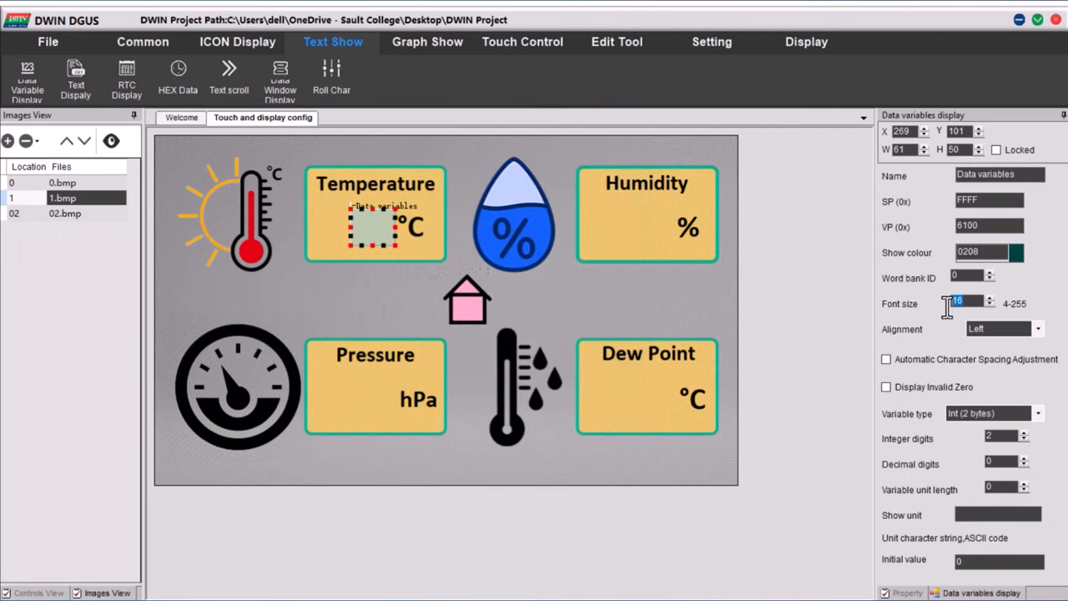
{"action": "type", "text": "24"}
Show leading zeros on the 2-digit integer reading with initial value 00, and duplicate it.
{"action": "left_click", "coordinate": [923, 387]}
{"action": "left_click", "coordinate": [1038, 413]}
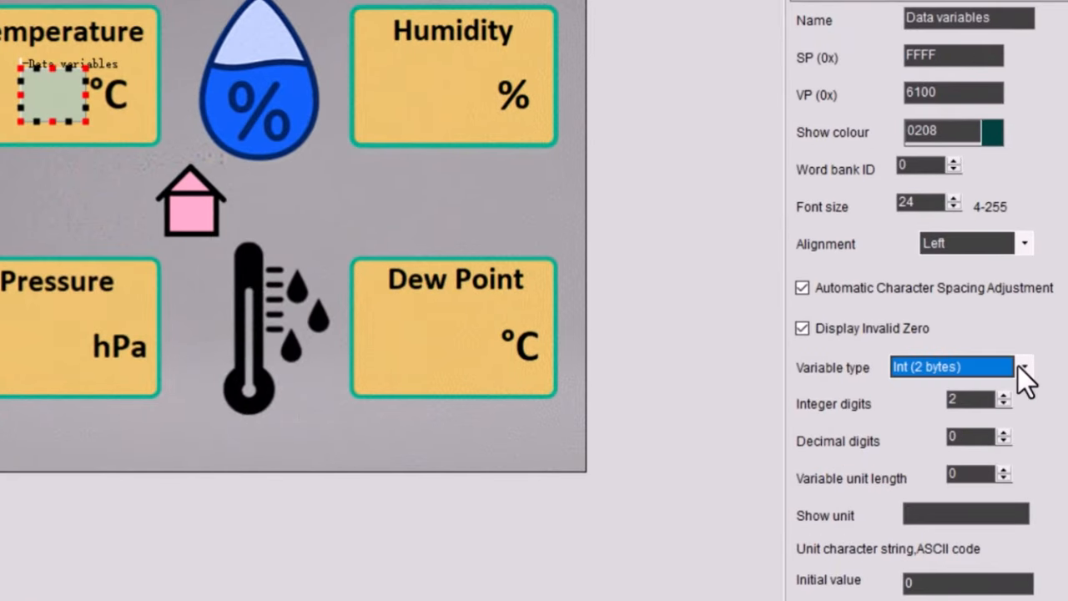
{"action": "double_click", "coordinate": [959, 400]}
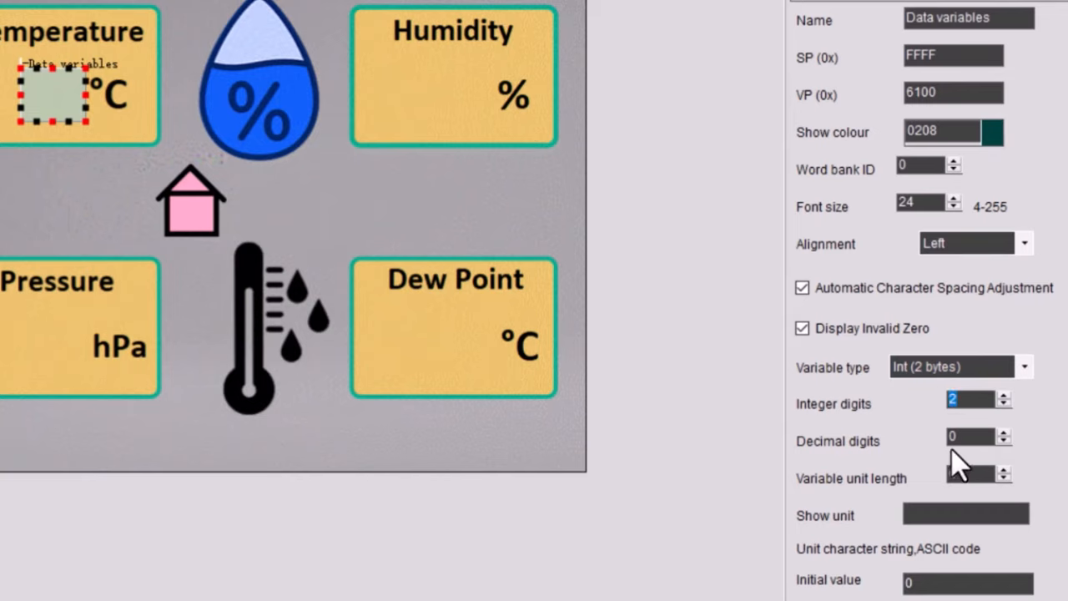
{"action": "double_click", "coordinate": [967, 476]}
{"action": "double_click", "coordinate": [918, 582]}
{"action": "type", "text": "00"}
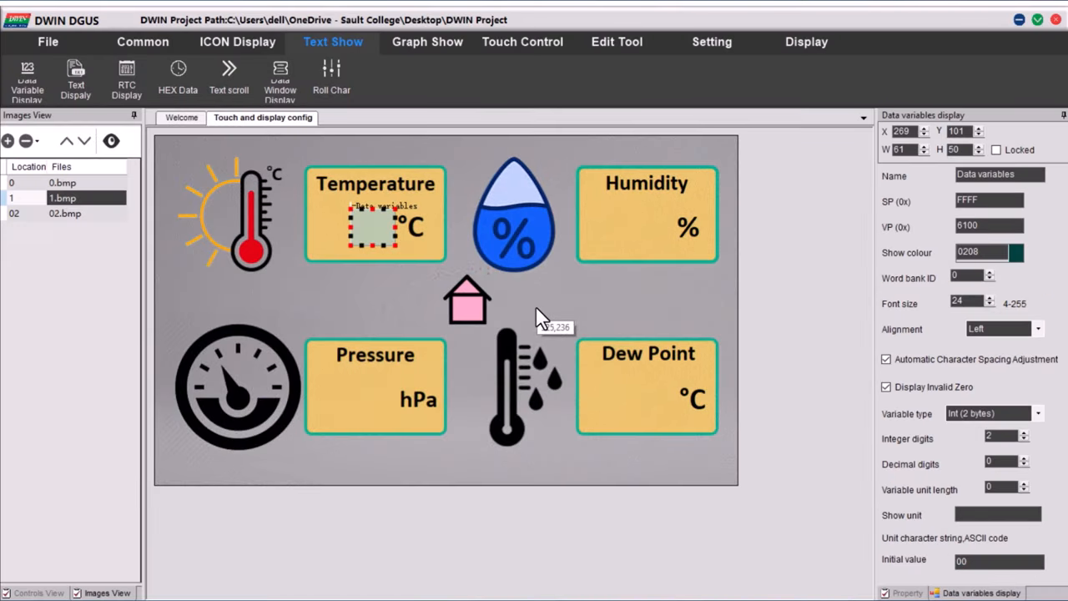
{"action": "key", "text": "ctrl+c"}
{"action": "key", "text": "ctrl+v"}
Place reading displays in the Humidity (VP 6200) and Dew Point (VP 6400) boxes.
{"action": "left_click_drag", "start_coordinate": [388, 238], "coordinate": [650, 226]}
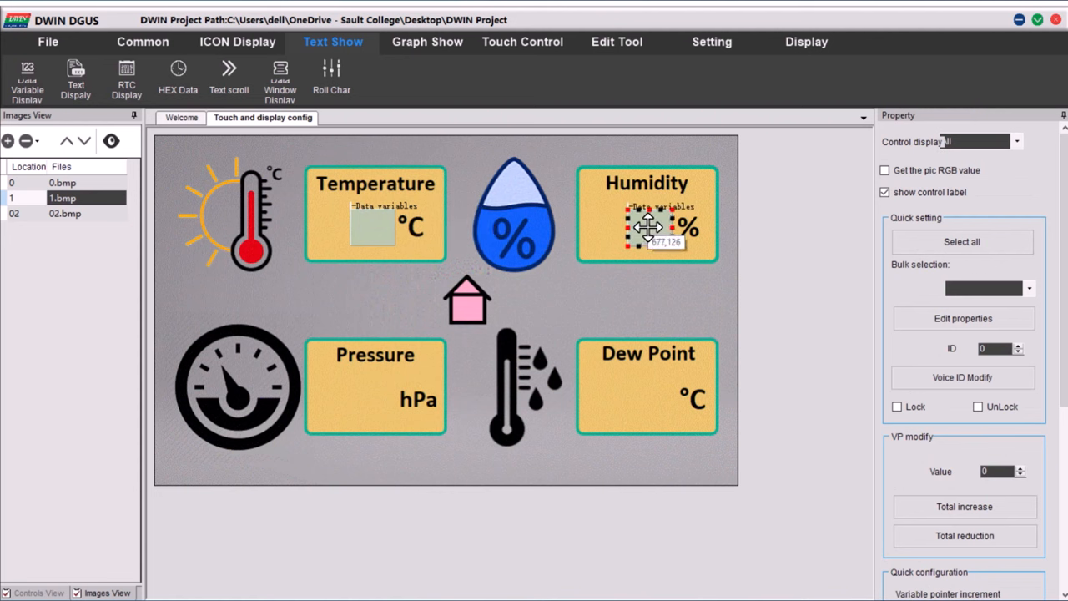
{"action": "type", "text": "2"}
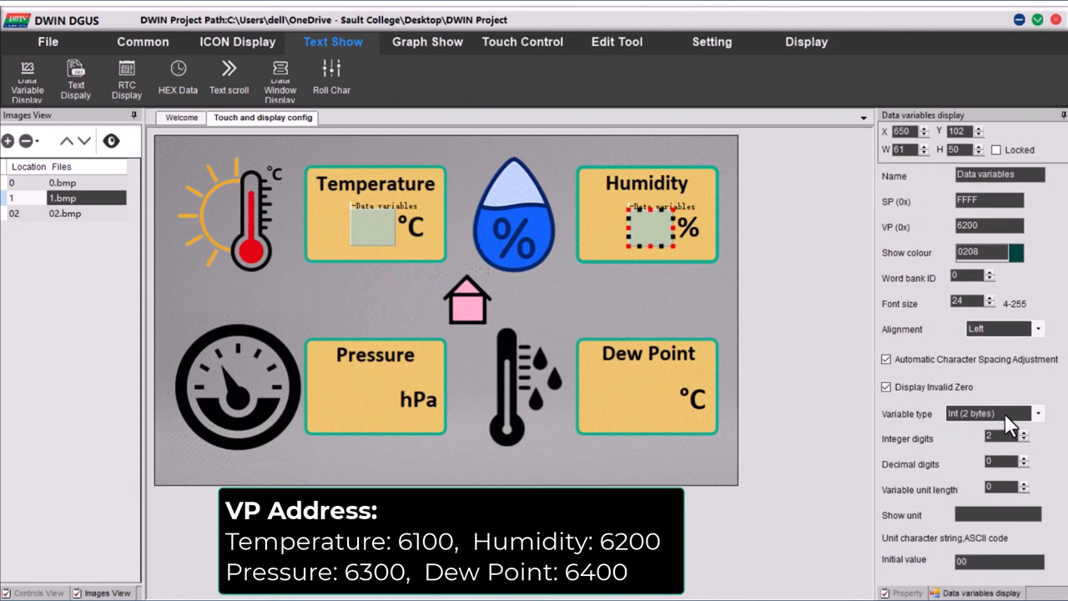
{"action": "key", "text": "ctrl+c"}
{"action": "key", "text": "ctrl+v"}
{"action": "left_click_drag", "start_coordinate": [659, 238], "coordinate": [651, 388]}
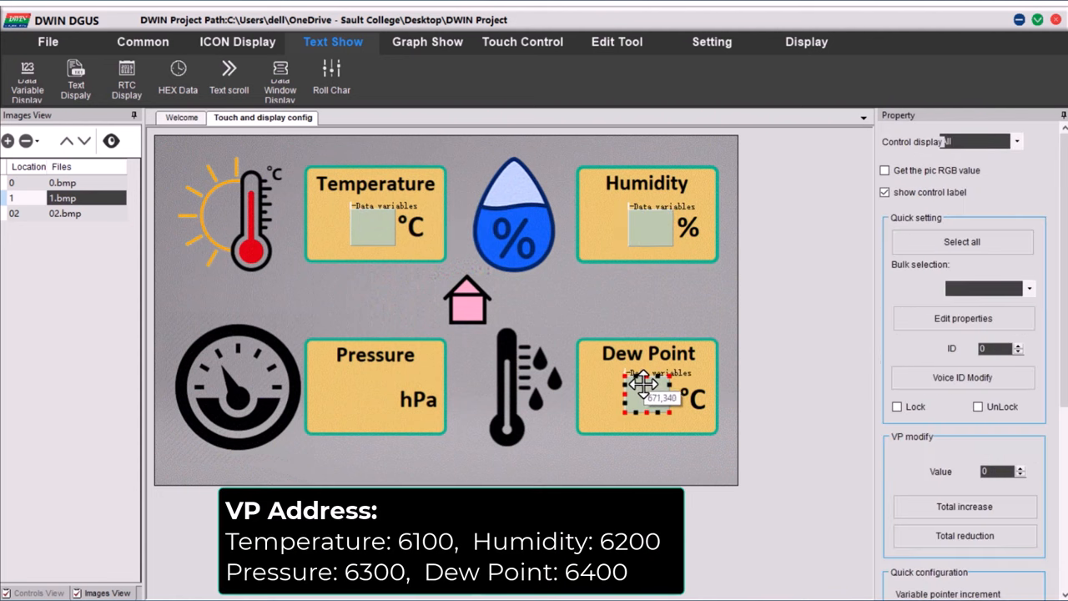
{"action": "left_click", "coordinate": [652, 388]}
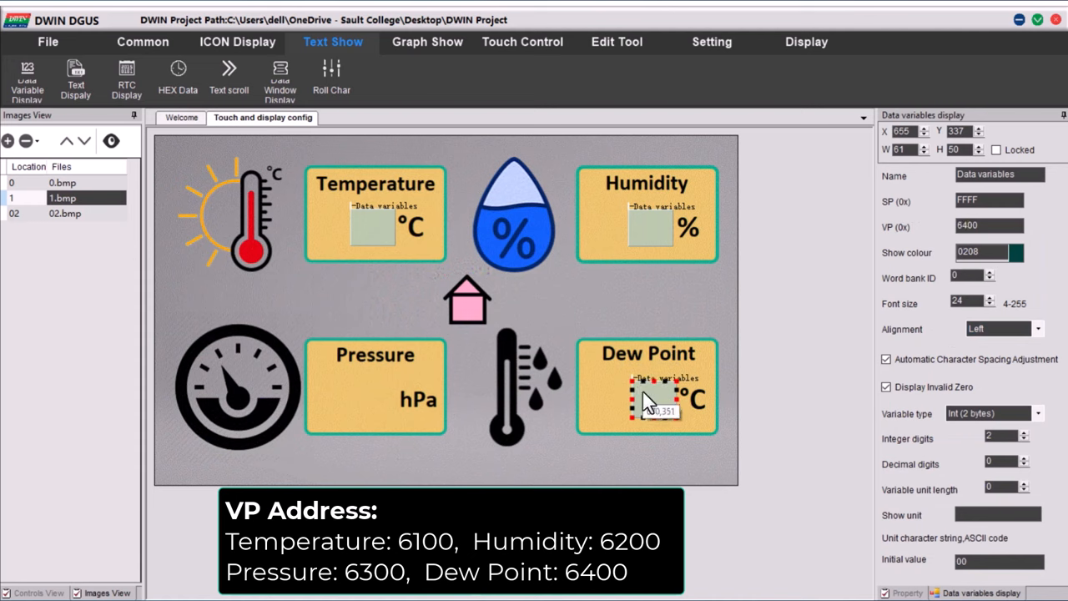
Paste a reading into the Pressure box at VP 6300 with three integer digits.
{"action": "key", "text": "ctrl+v"}
{"action": "left_click_drag", "start_coordinate": [659, 409], "coordinate": [367, 399]}
{"action": "left_click", "coordinate": [358, 399]}
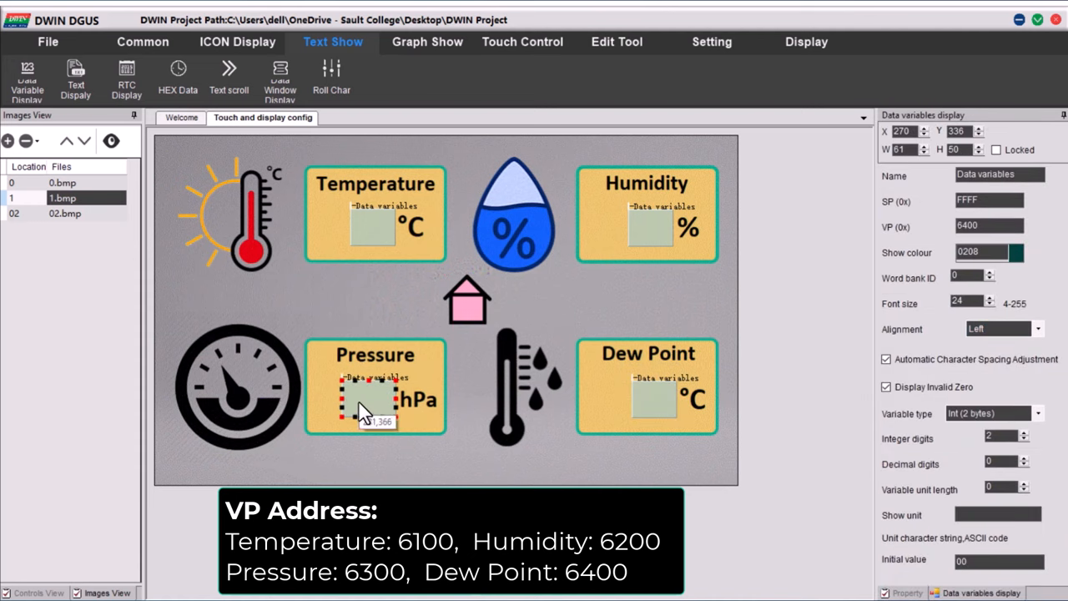
{"action": "double_click", "coordinate": [970, 225]}
{"action": "type", "text": "6300"}
{"action": "left_click", "coordinate": [1025, 433]}
Add a basic touch area over the house icon that switches back to page 0.bmp.
{"action": "left_click", "coordinate": [509, 42]}
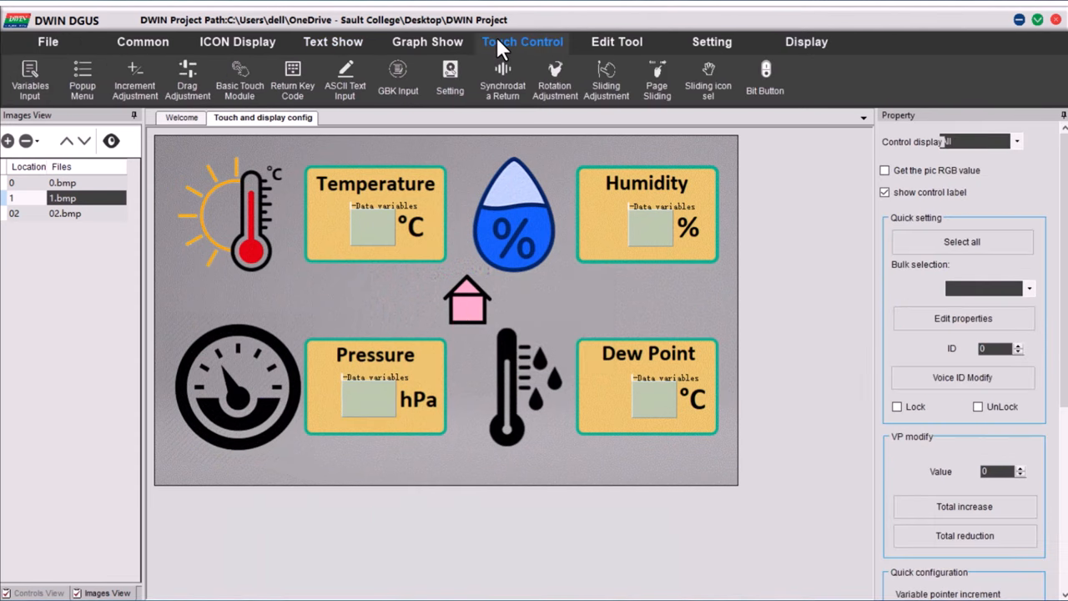
{"action": "left_click", "coordinate": [428, 41]}
{"action": "left_click", "coordinate": [518, 41]}
{"action": "left_click", "coordinate": [240, 82]}
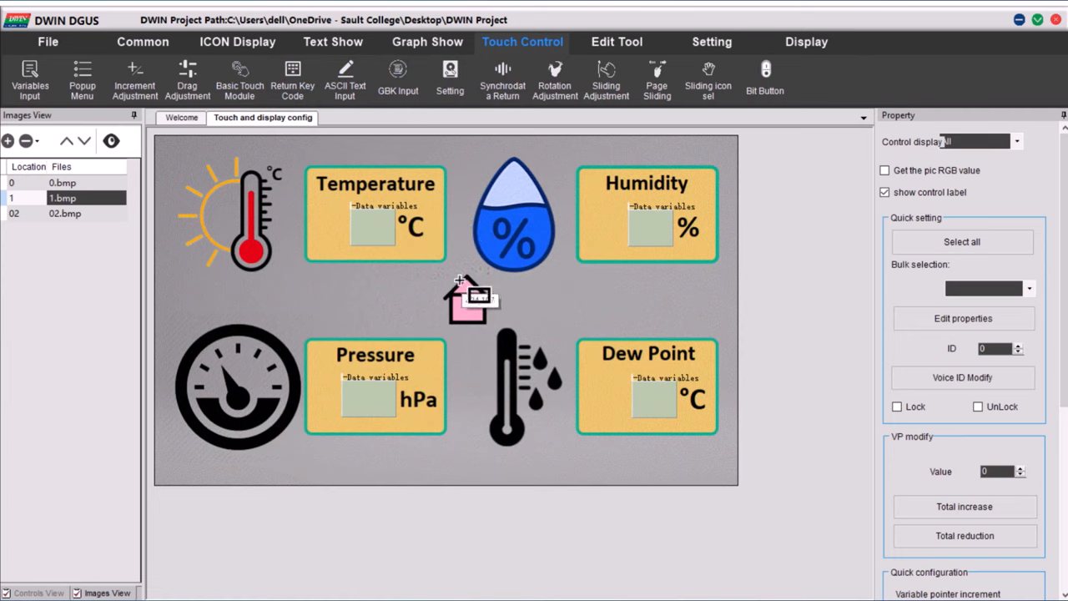
{"action": "left_click_drag", "start_coordinate": [436, 271], "coordinate": [498, 330]}
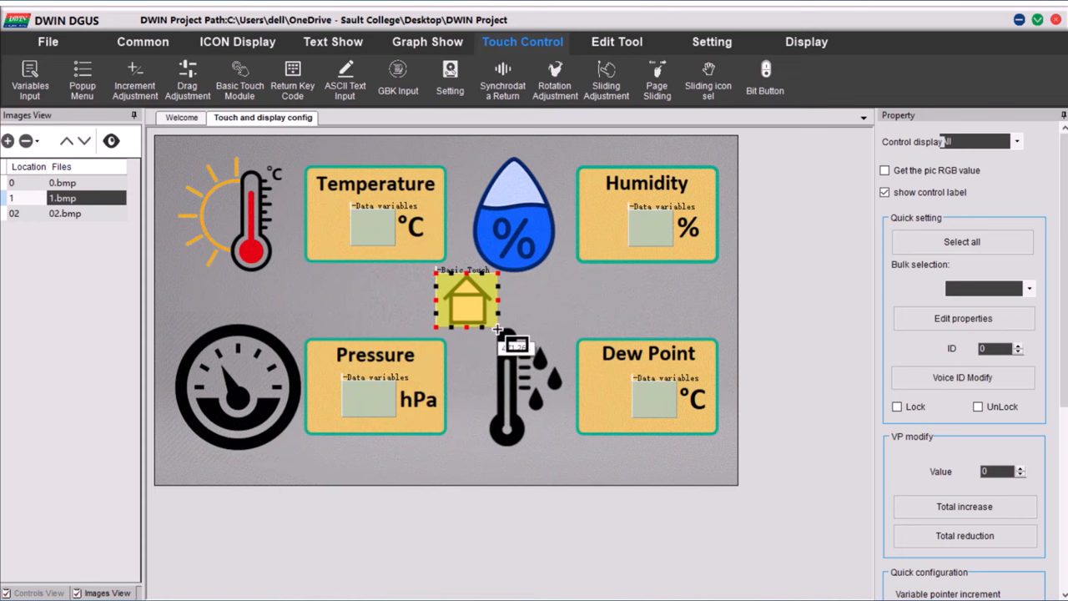
{"action": "left_click", "coordinate": [498, 330]}
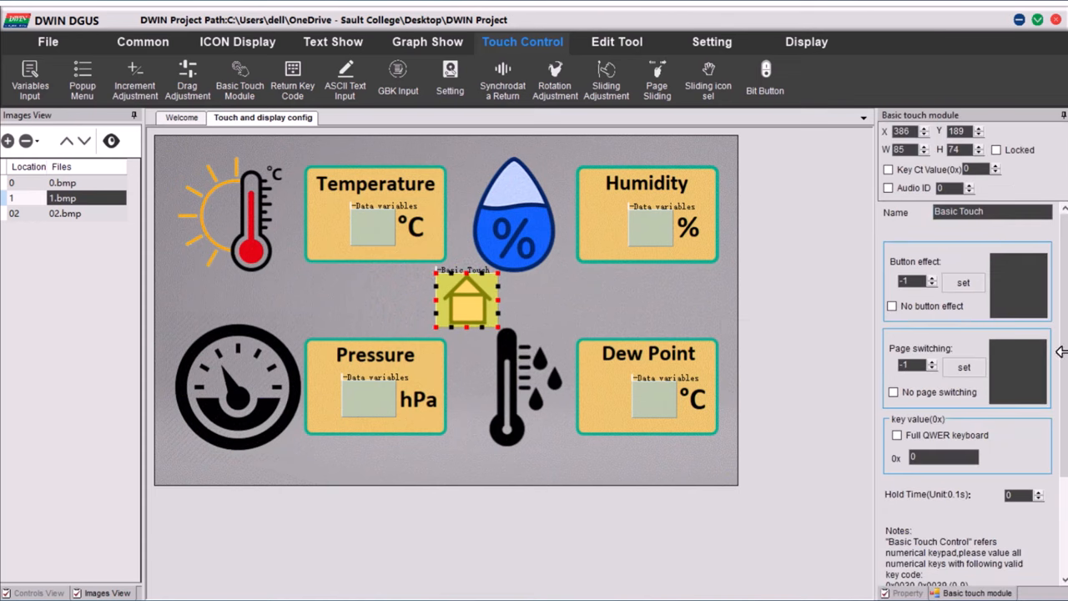
{"action": "left_click", "coordinate": [964, 367]}
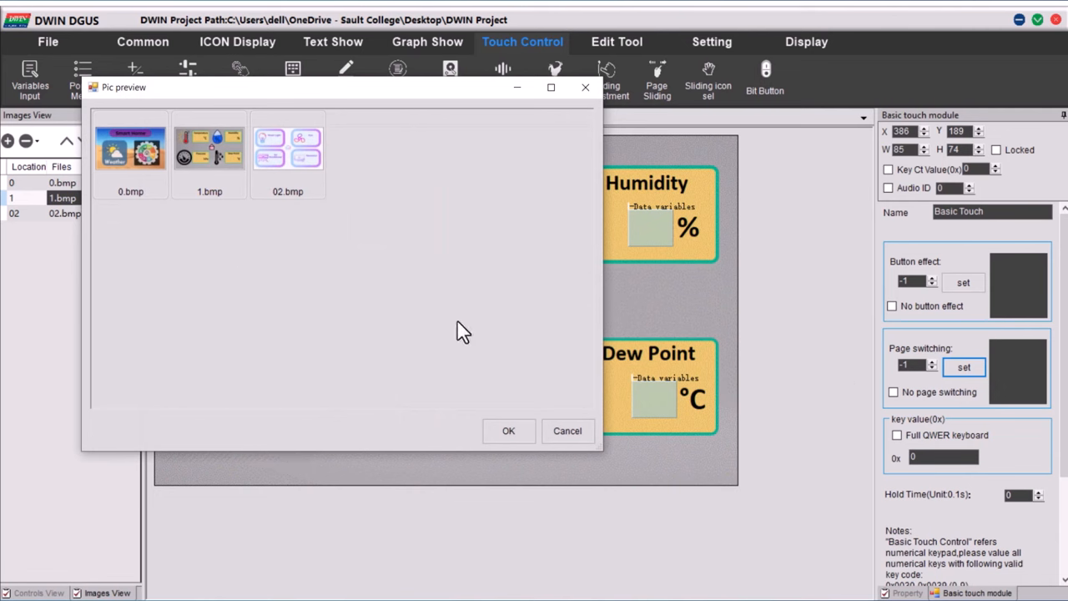
{"action": "double_click", "coordinate": [130, 150]}
{"action": "left_click", "coordinate": [48, 42]}
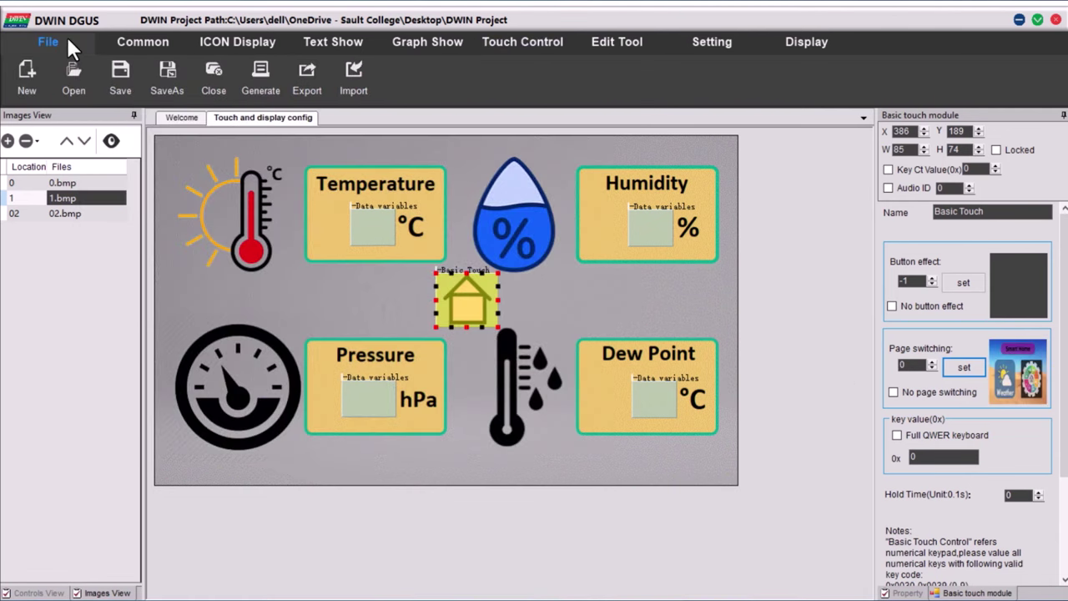
Save the project and dismiss the confirmation.
{"action": "left_click", "coordinate": [120, 76]}
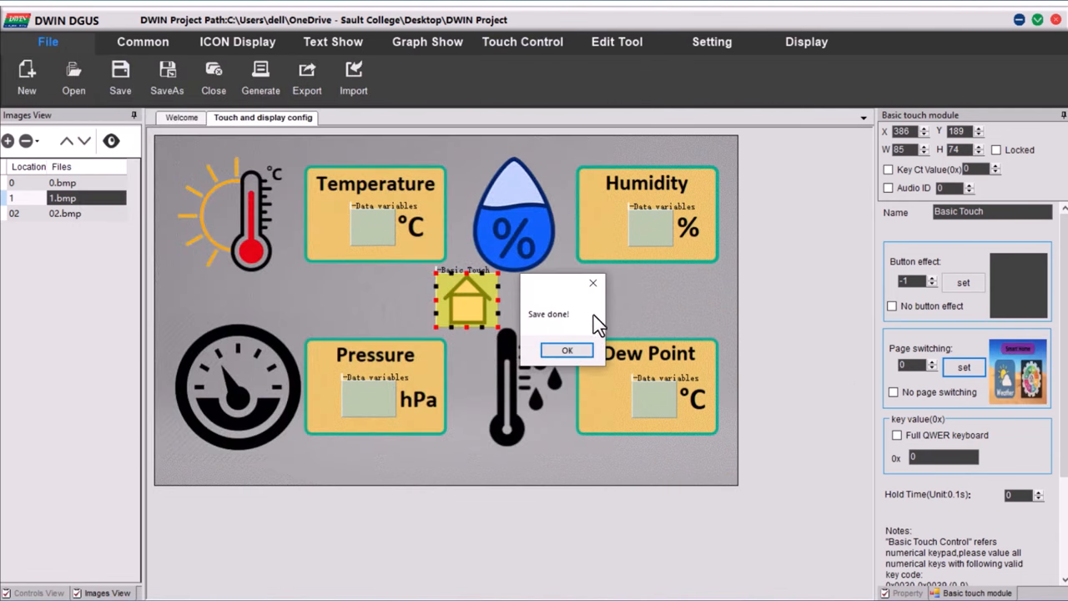
{"action": "left_click", "coordinate": [571, 352]}
{"action": "left_click", "coordinate": [806, 42]}
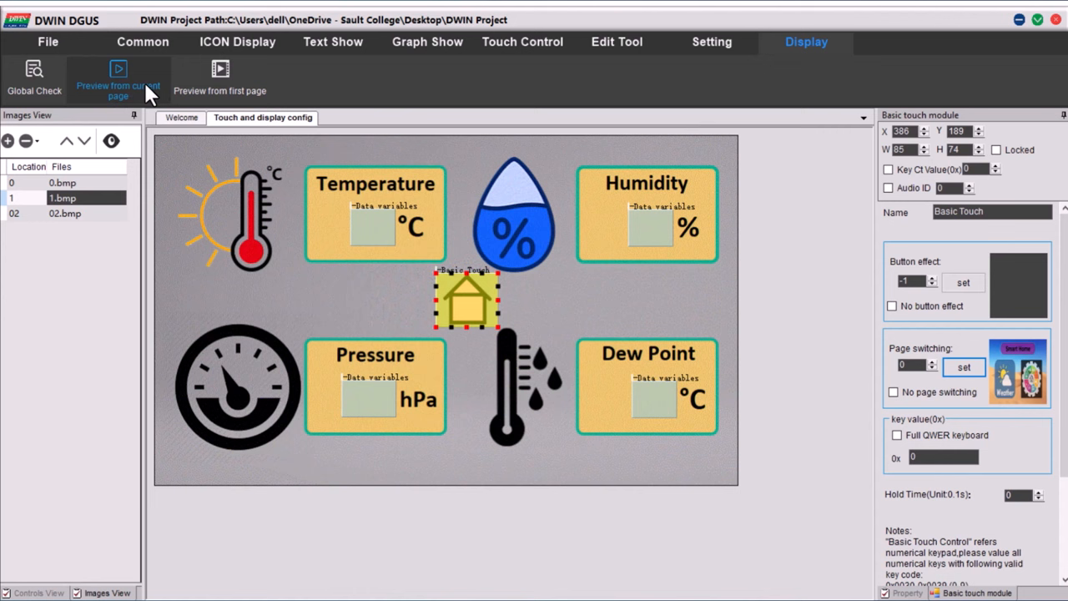
{"action": "left_click", "coordinate": [212, 82]}
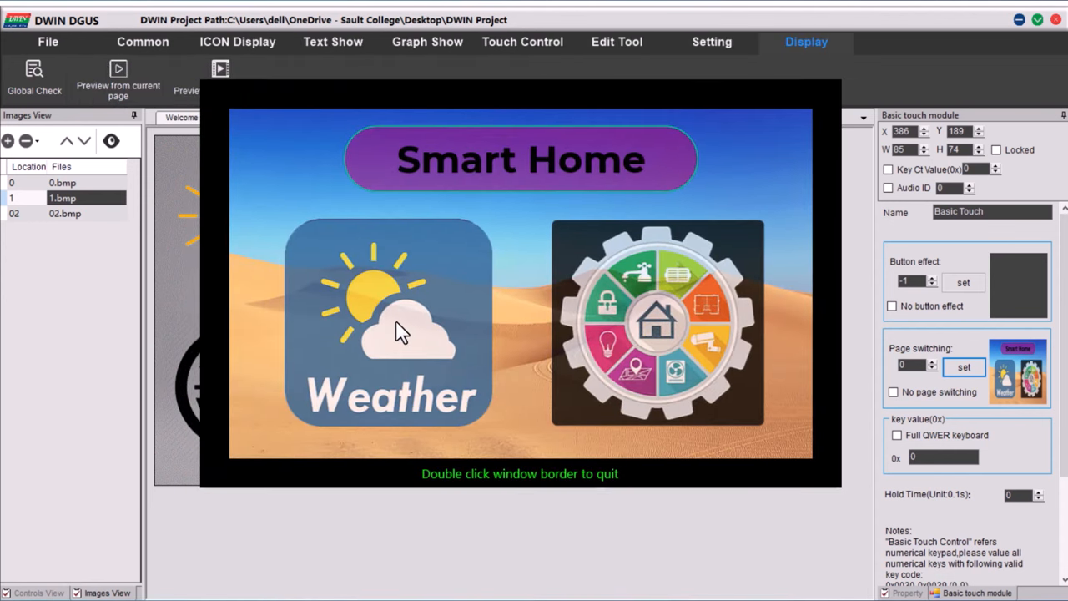
{"action": "left_click", "coordinate": [399, 327]}
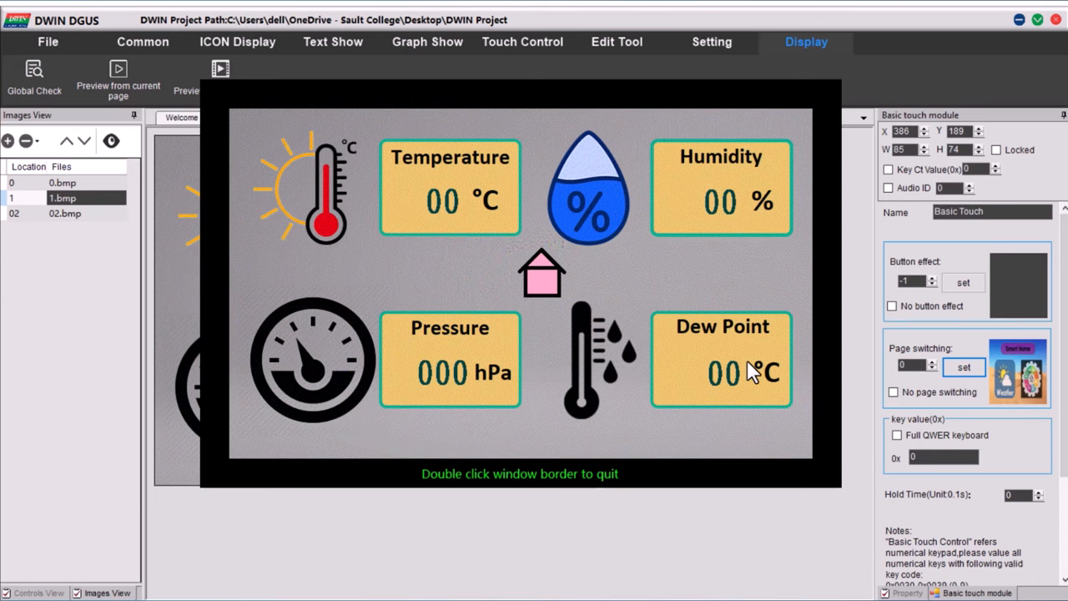
{"action": "double_click", "coordinate": [560, 479]}
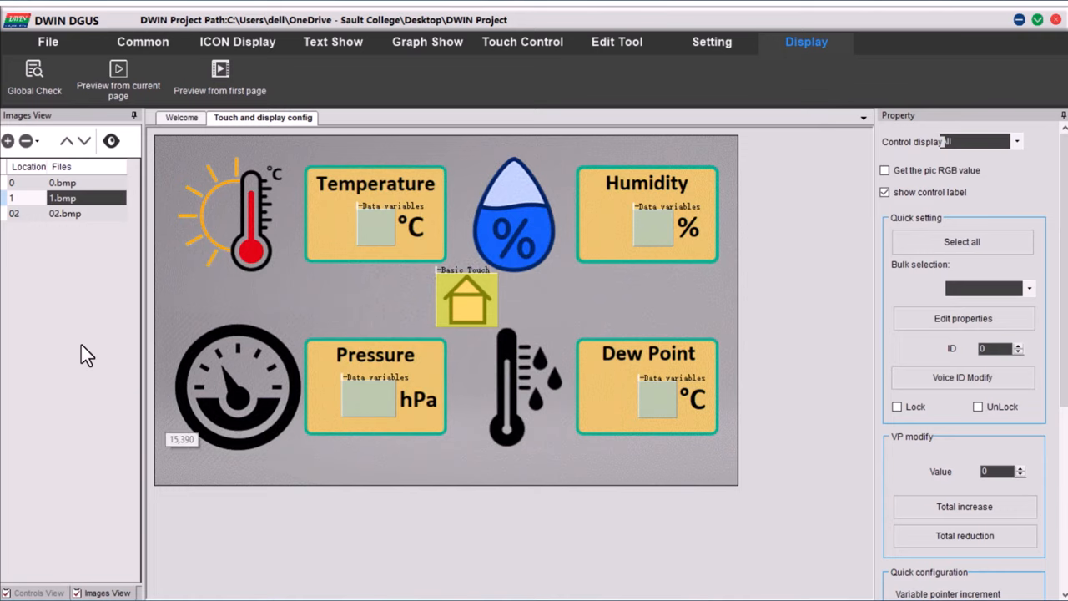
Load appliance page 02.bmp for editing with the touch control tools.
{"action": "left_click", "coordinate": [32, 212]}
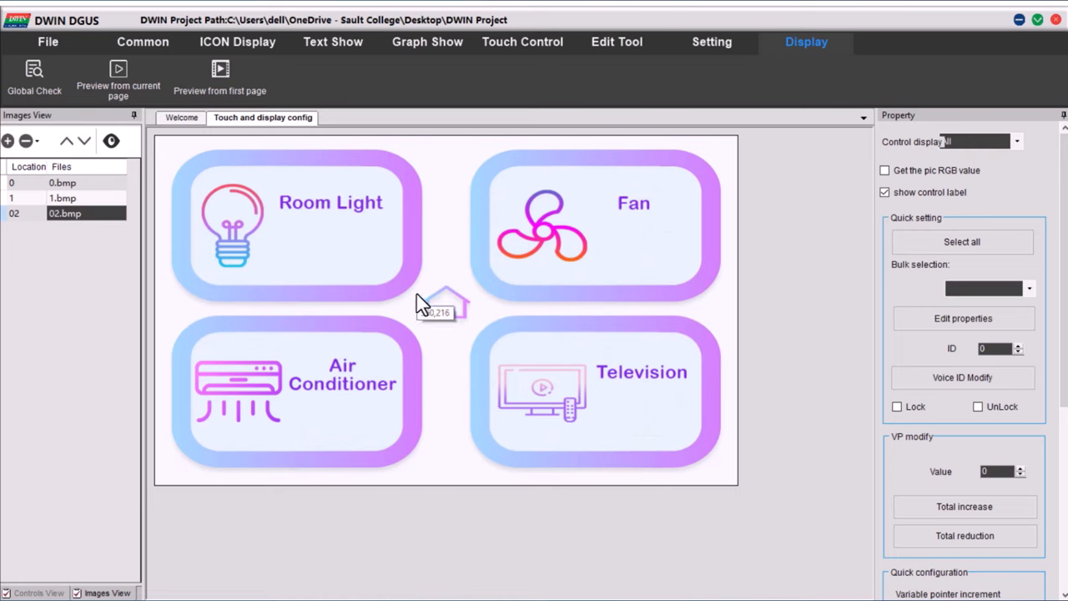
{"action": "left_click", "coordinate": [522, 42]}
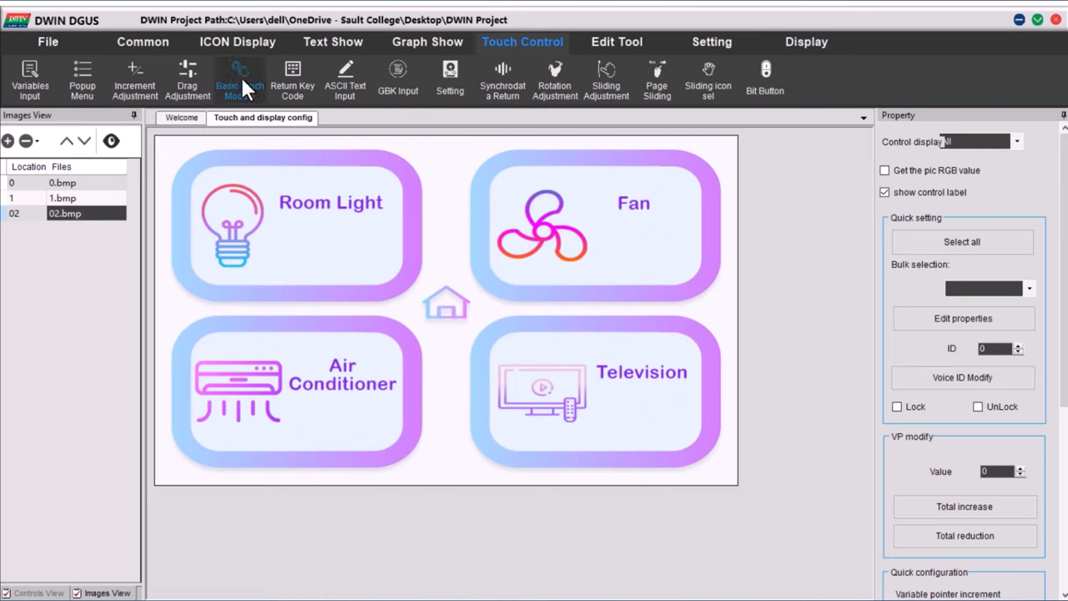
Draw a touch area over the home icon on 02.bmp that switches to page 0.bmp.
{"action": "left_click_drag", "start_coordinate": [414, 282], "coordinate": [477, 328]}
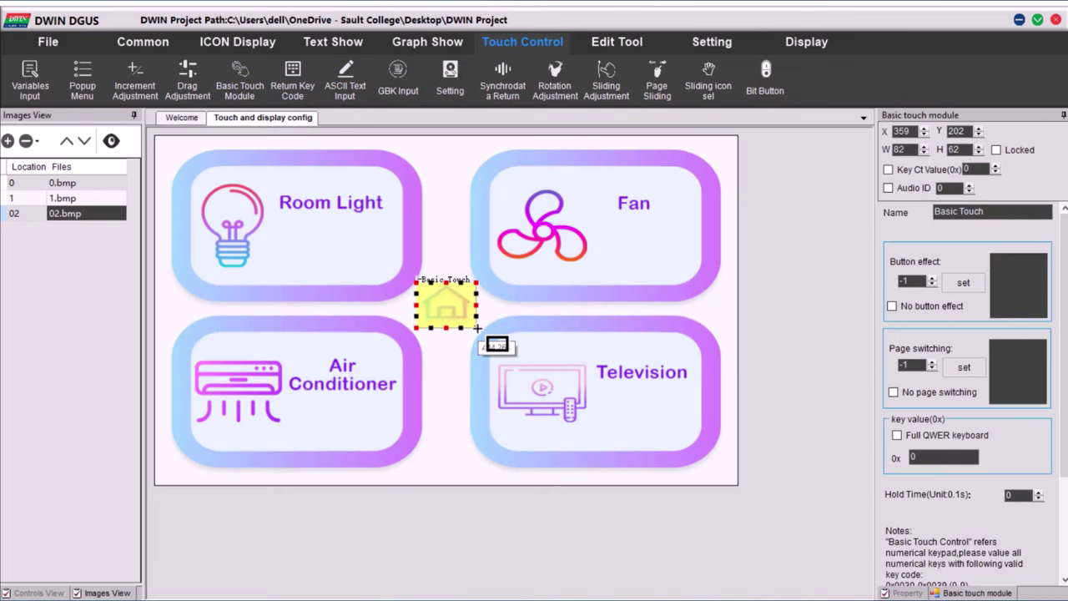
{"action": "left_click", "coordinate": [964, 368]}
{"action": "left_click", "coordinate": [150, 171]}
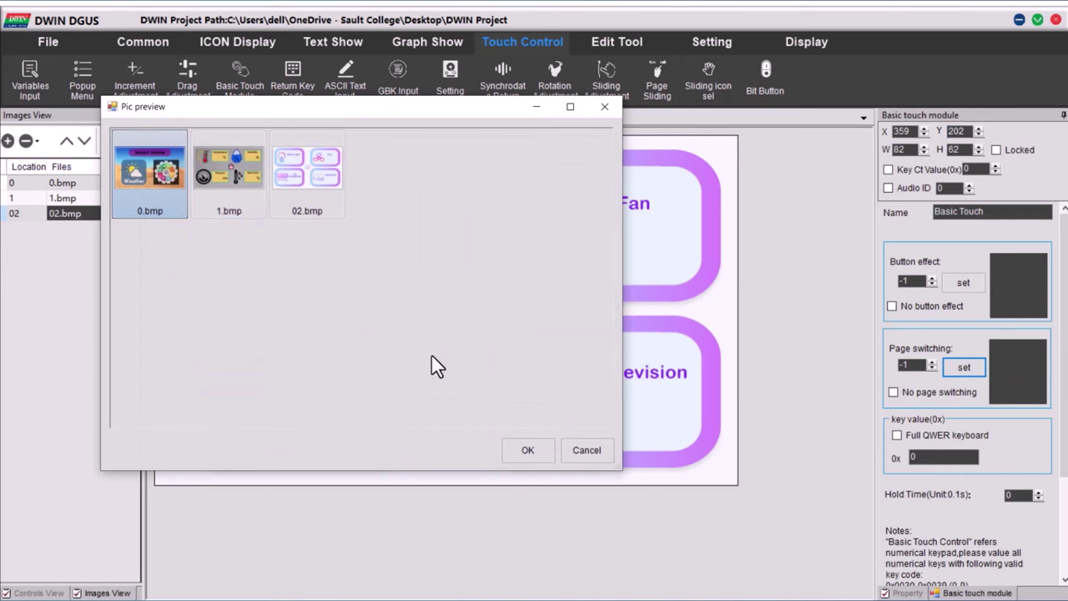
{"action": "left_click", "coordinate": [527, 450]}
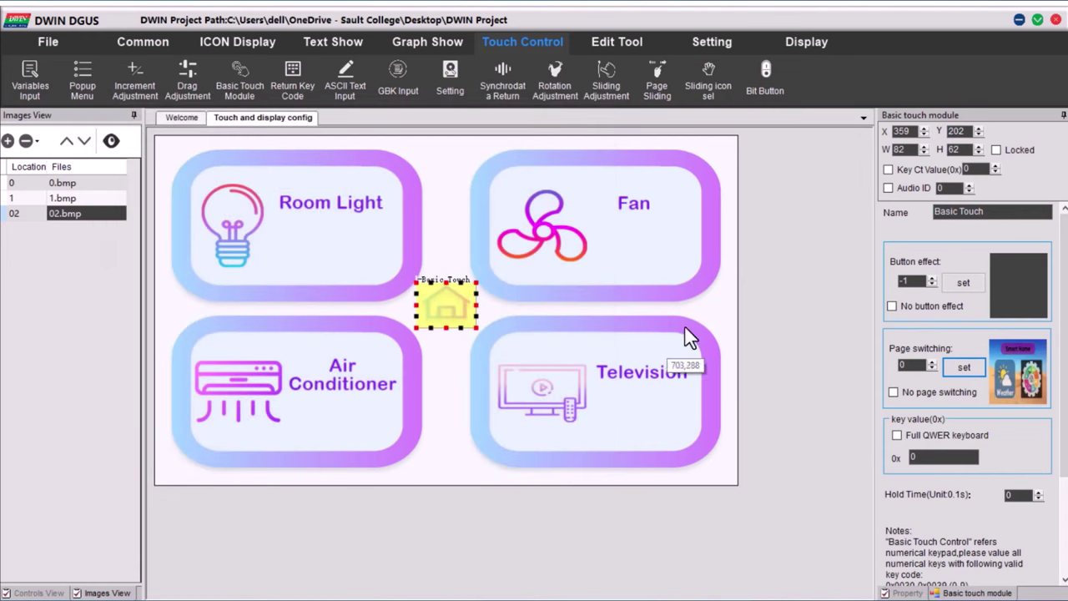
{"action": "left_click", "coordinate": [789, 244]}
{"action": "left_click", "coordinate": [806, 42]}
{"action": "left_click", "coordinate": [238, 42]}
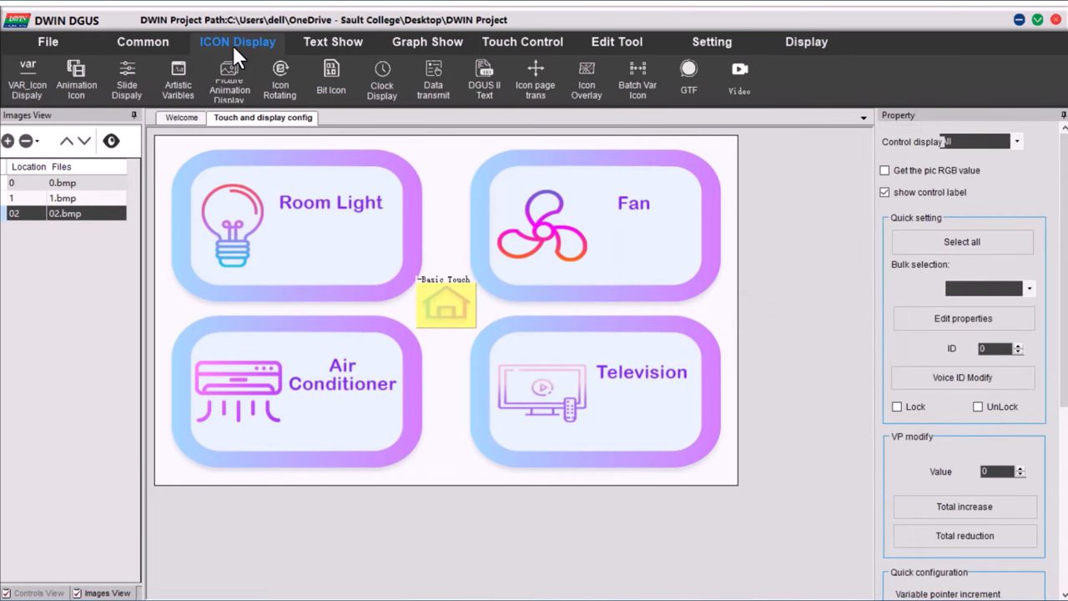
Draw a VAR_Icon under Room Light at VP 6500 using 42.icl, minimum 0 and maximum 1.
{"action": "left_click", "coordinate": [33, 86]}
{"action": "mouse_move", "coordinate": [290, 225]}
{"action": "left_mouse_down"}
{"action": "mouse_move", "coordinate": [321, 251]}
{"action": "mouse_move", "coordinate": [384, 271]}
{"action": "left_mouse_up"}
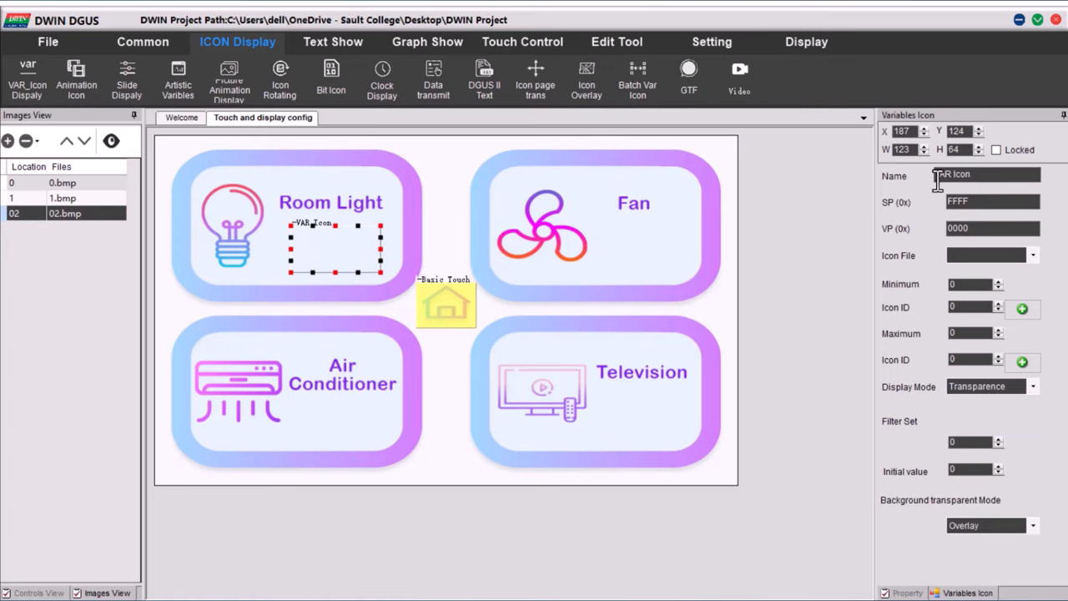
{"action": "double_click", "coordinate": [956, 227]}
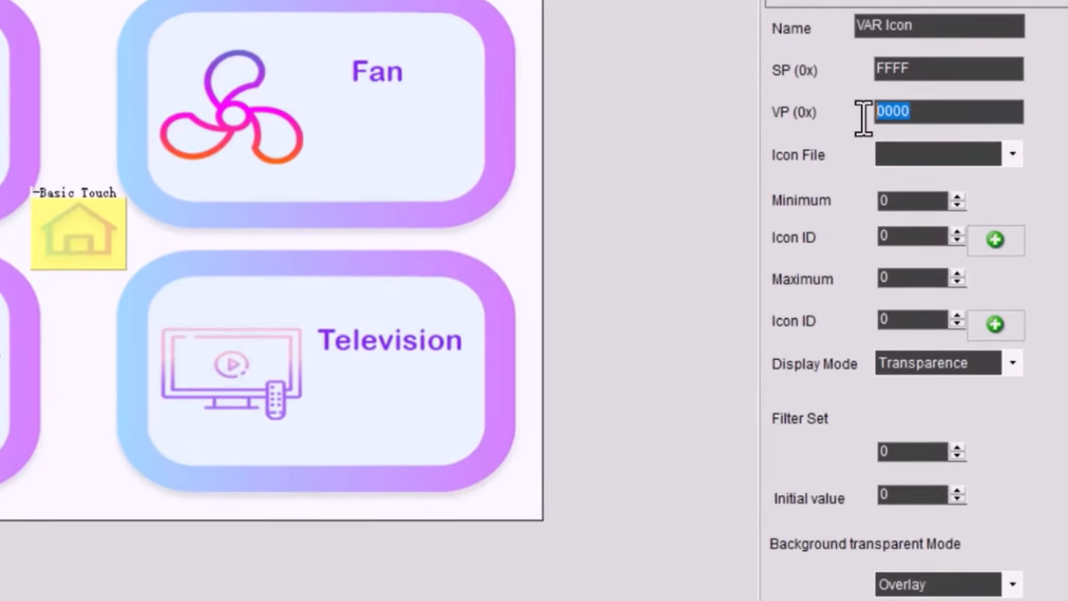
{"action": "type", "text": "65"}
{"action": "left_click", "coordinate": [1013, 153]}
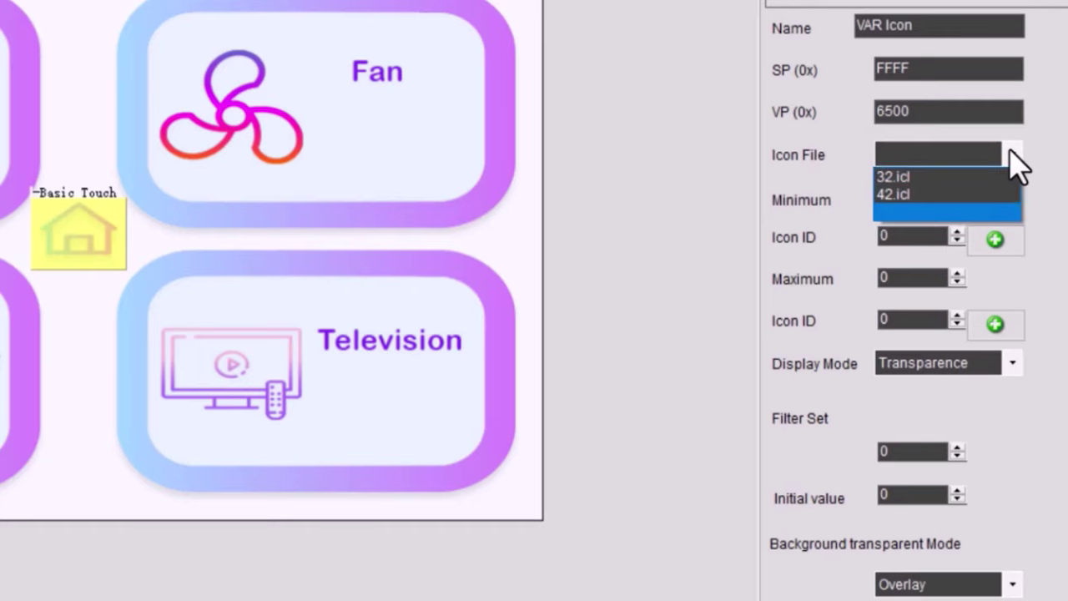
{"action": "left_click", "coordinate": [939, 197]}
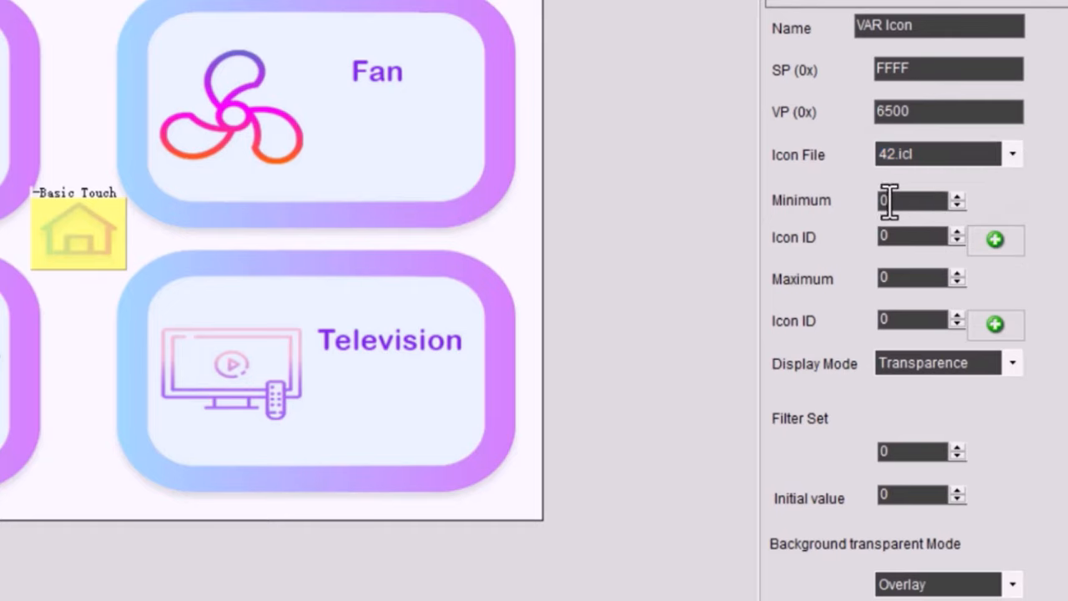
{"action": "double_click", "coordinate": [895, 201]}
{"action": "double_click", "coordinate": [914, 279]}
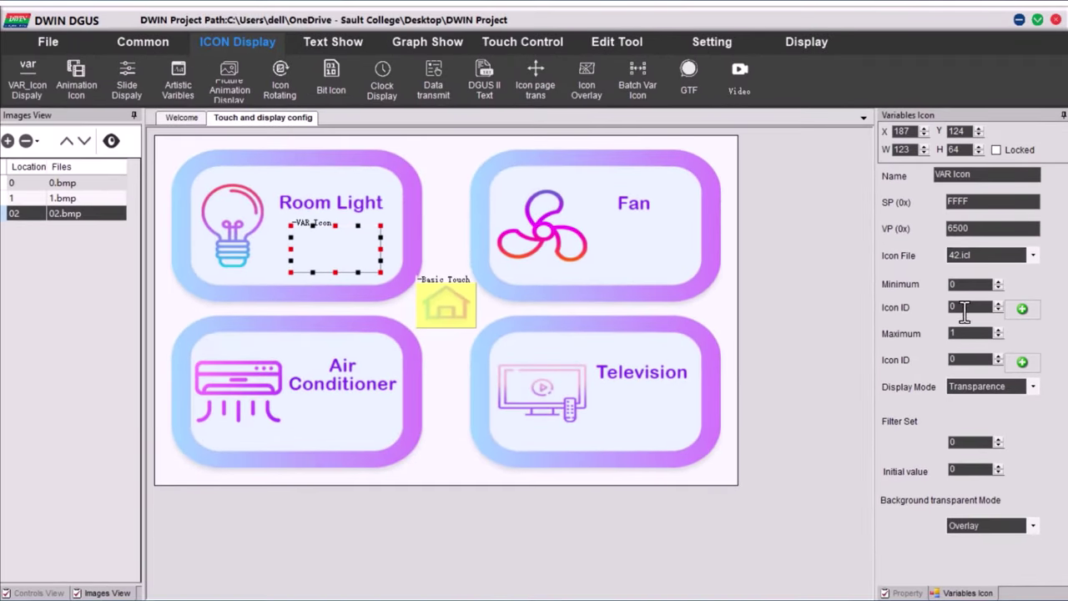
{"action": "type", "text": "1"}
Assign the OFF toggle icon to 0 and the ON icon to 1 with transparent display mode.
{"action": "left_click", "coordinate": [1022, 308]}
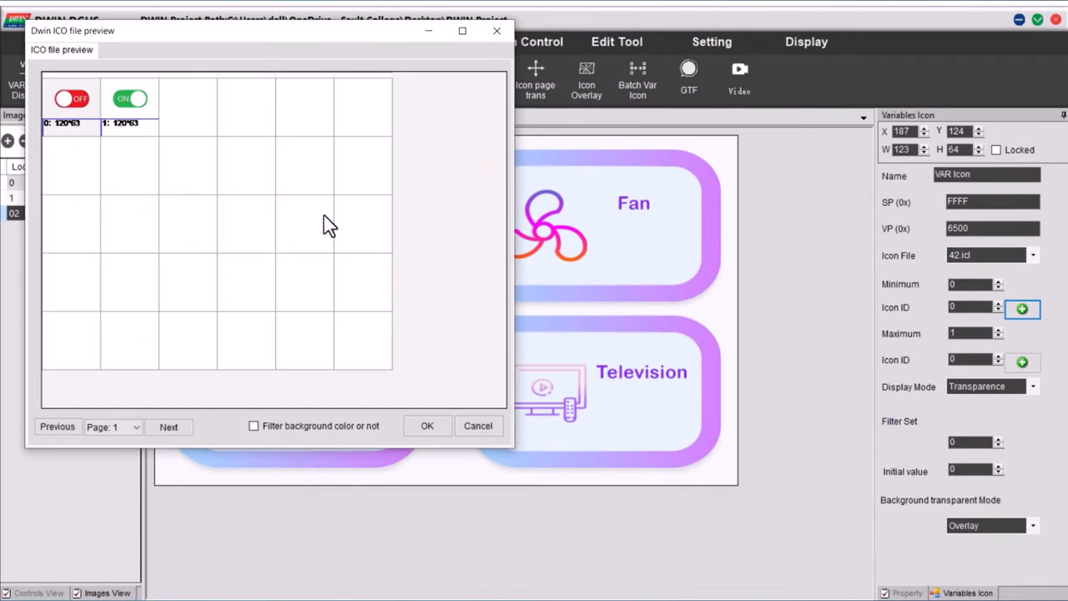
{"action": "left_click", "coordinate": [321, 427]}
{"action": "left_click", "coordinate": [426, 426]}
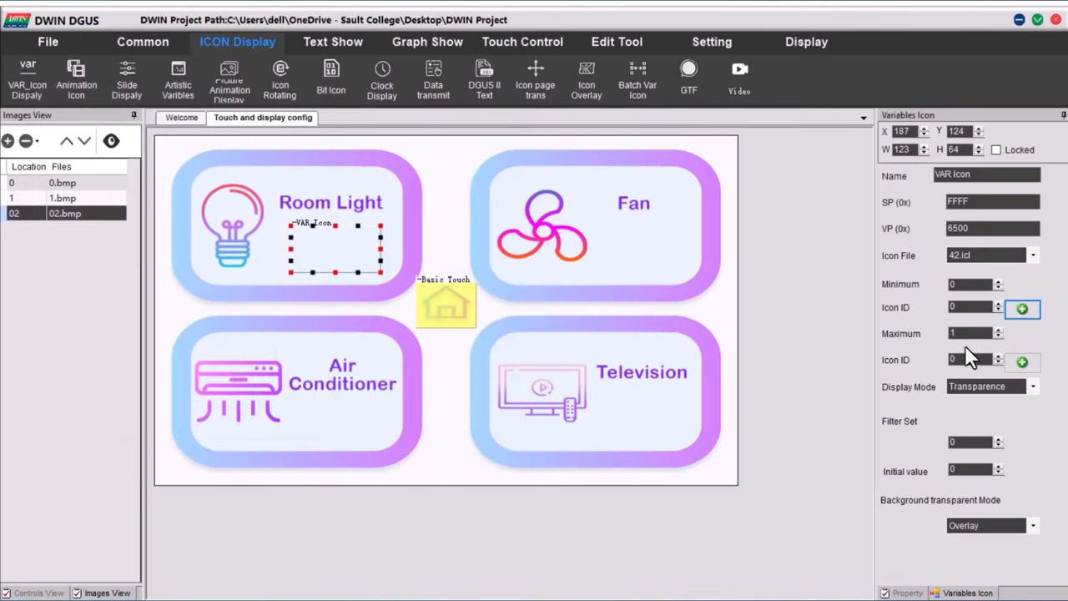
{"action": "left_click", "coordinate": [1022, 361]}
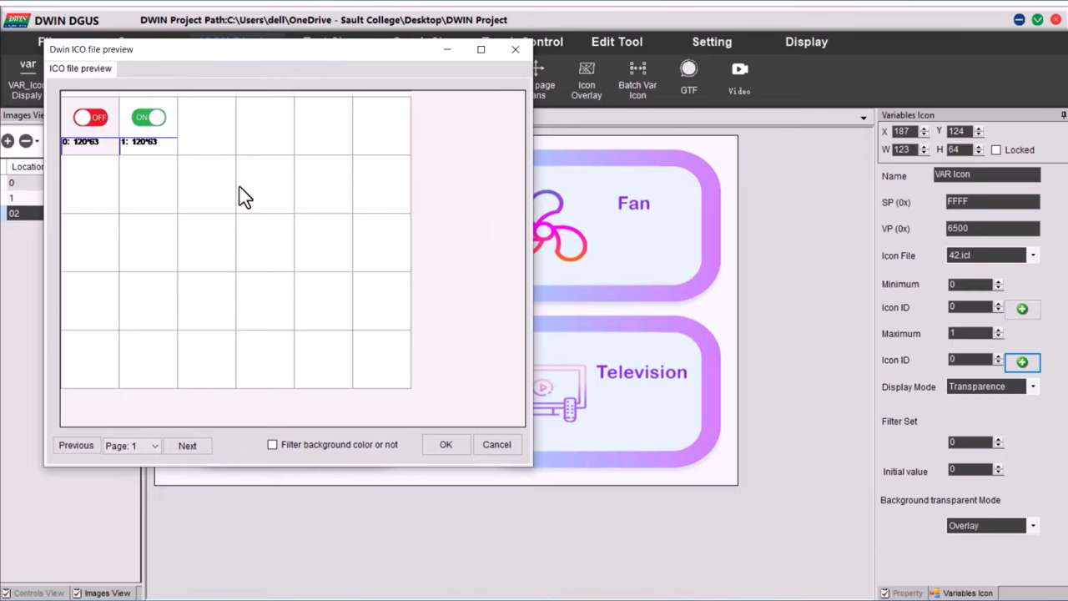
{"action": "left_click", "coordinate": [150, 126]}
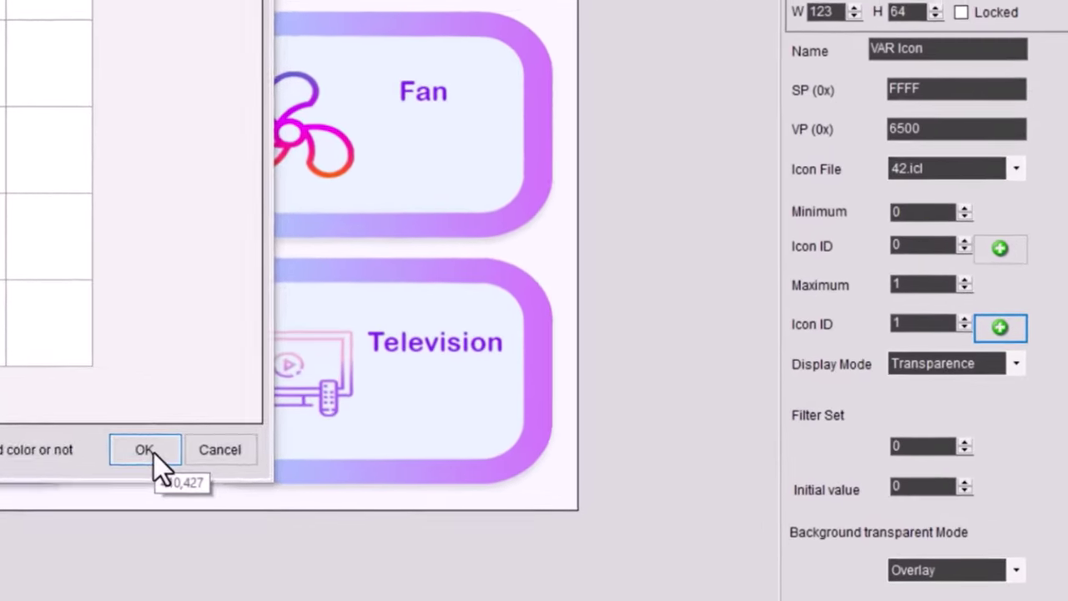
{"action": "left_click", "coordinate": [415, 444]}
{"action": "left_click", "coordinate": [1031, 384]}
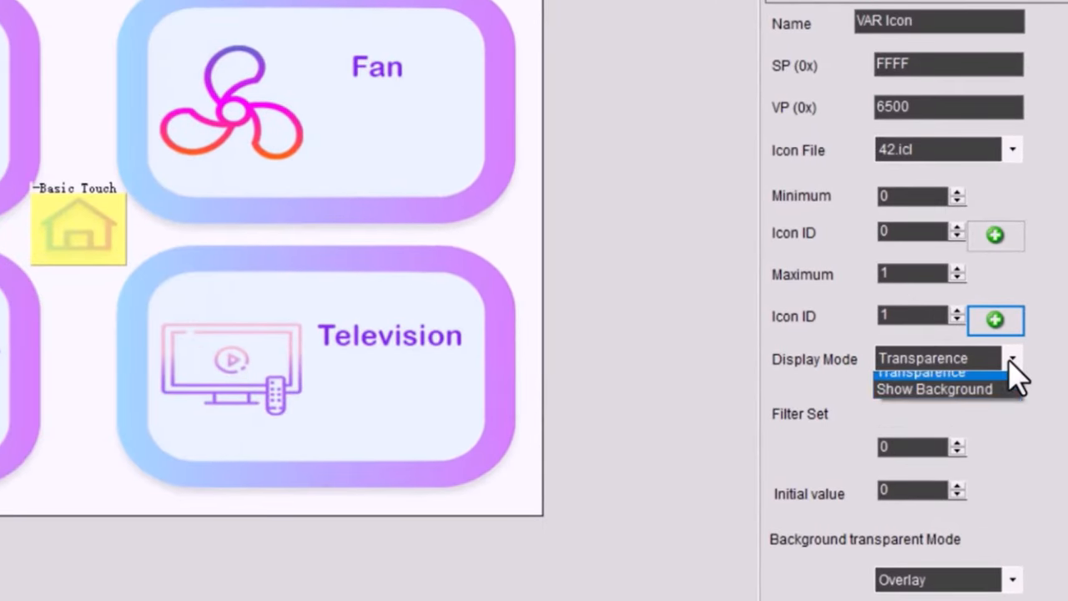
{"action": "left_click", "coordinate": [943, 373]}
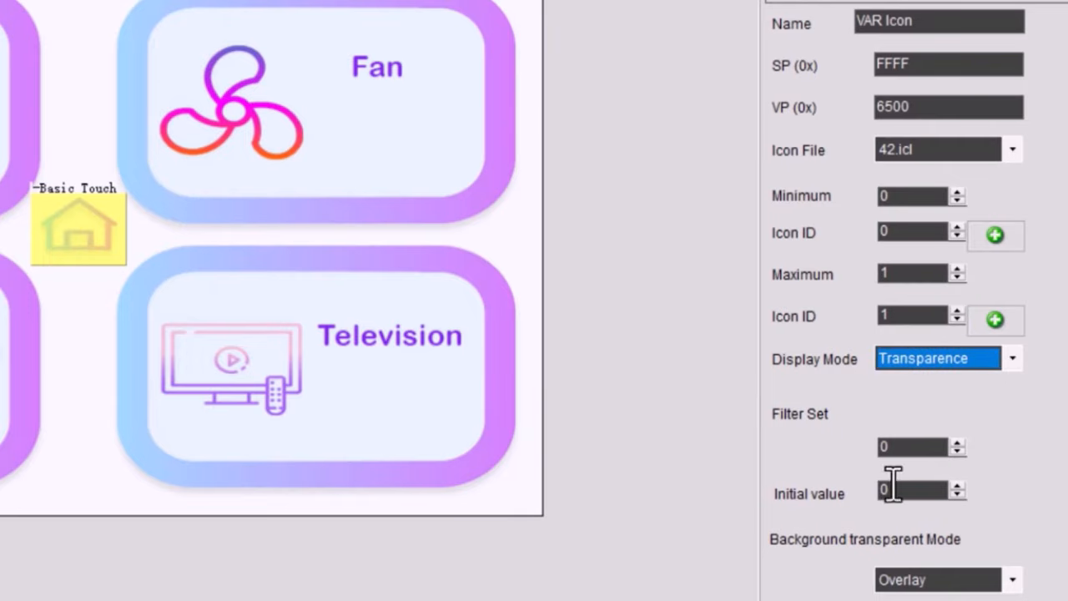
{"action": "left_click", "coordinate": [901, 490]}
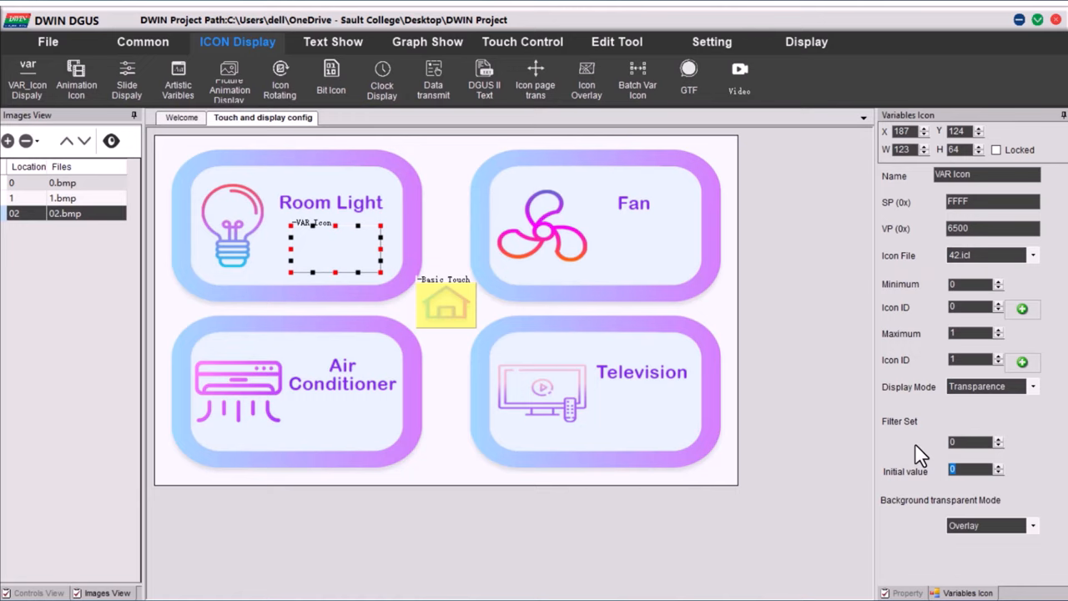
Draw an Incremental Adjustment control over the Room Light toggle at VP 6500, low byte, no press effect.
{"action": "left_click_drag", "start_coordinate": [333, 249], "coordinate": [327, 236]}
{"action": "left_click", "coordinate": [521, 41]}
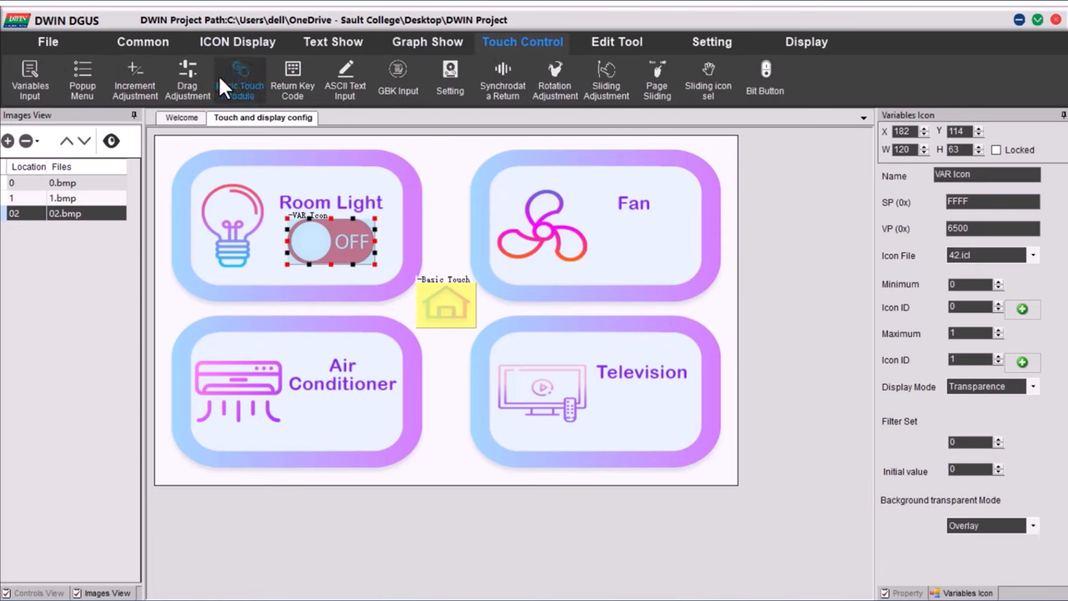
{"action": "left_click", "coordinate": [129, 79]}
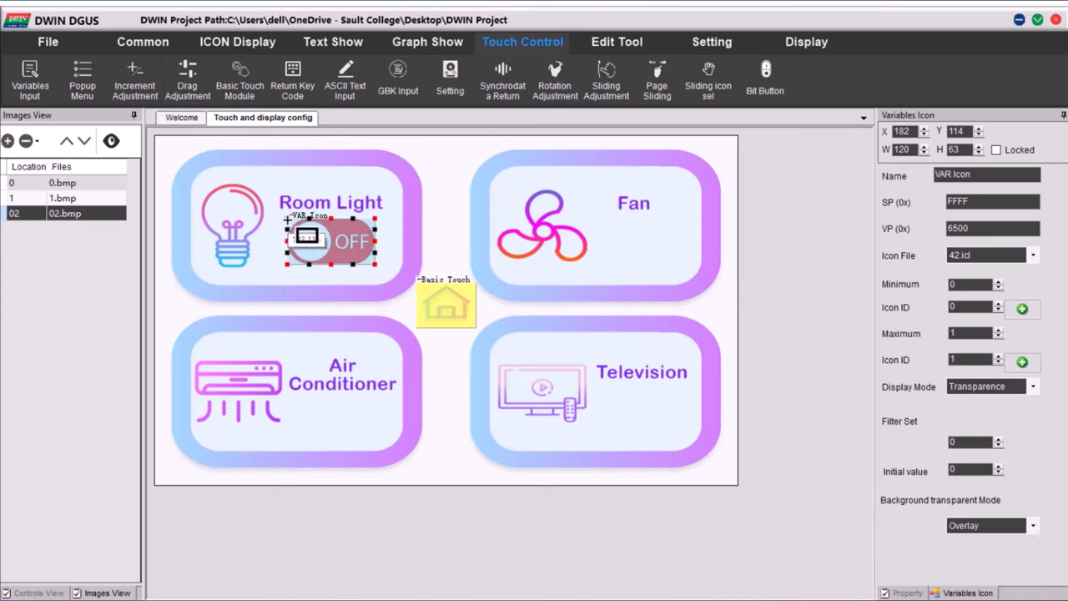
{"action": "left_click_drag", "start_coordinate": [286, 220], "coordinate": [373, 266]}
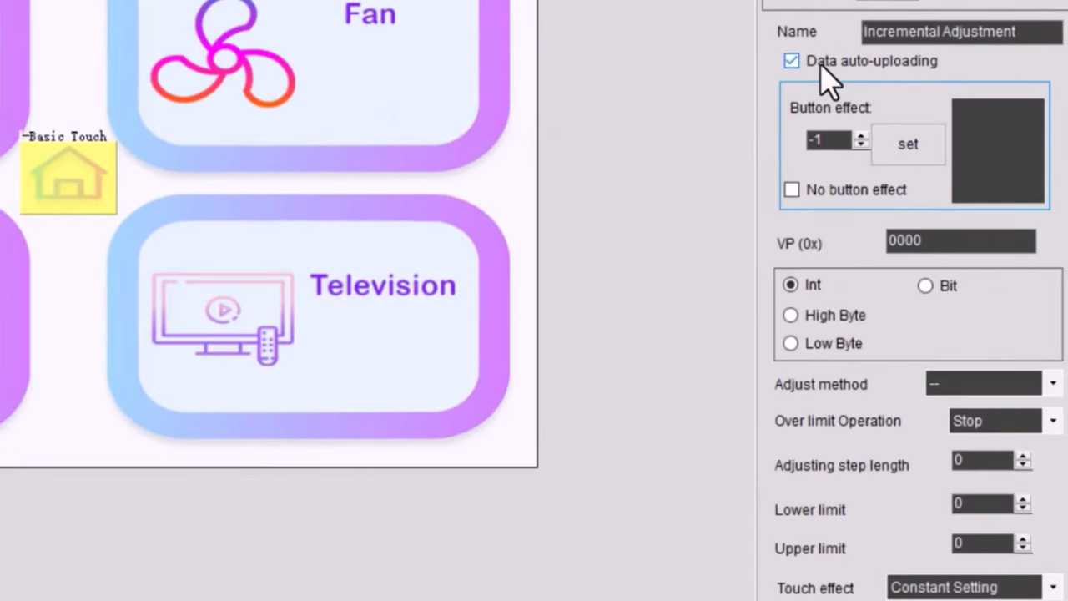
{"action": "left_click", "coordinate": [791, 189]}
{"action": "double_click", "coordinate": [926, 240]}
{"action": "type", "text": "6500"}
{"action": "left_click", "coordinate": [790, 343]}
Set adjust method ++, over-limit Cycle, step 1, limits 0–1 and Disposable Setting touch effect.
{"action": "left_click", "coordinate": [1053, 384]}
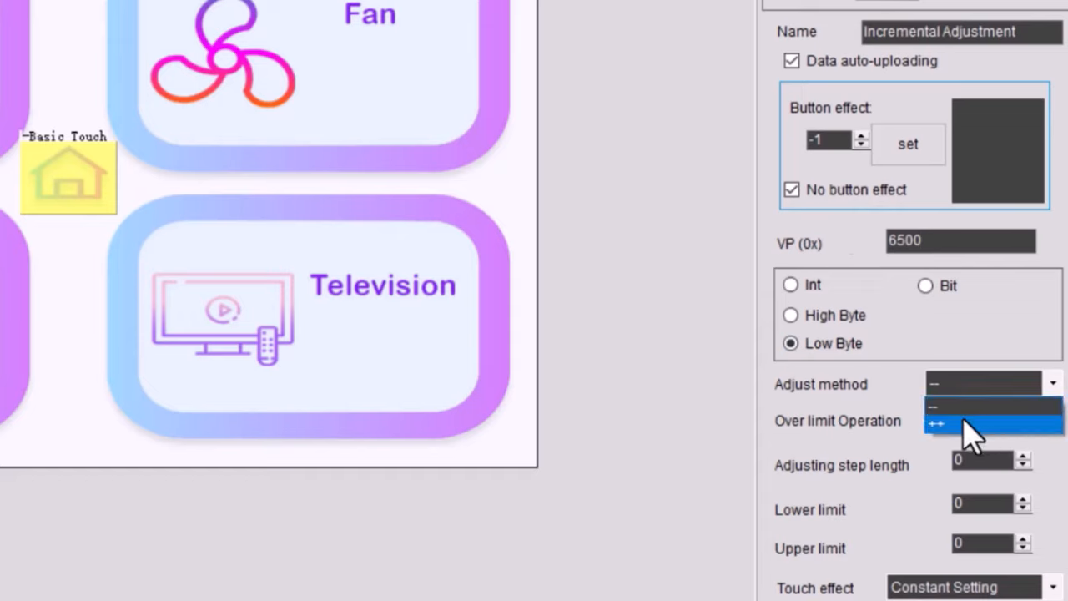
{"action": "left_click", "coordinate": [968, 423]}
{"action": "left_click", "coordinate": [1053, 422]}
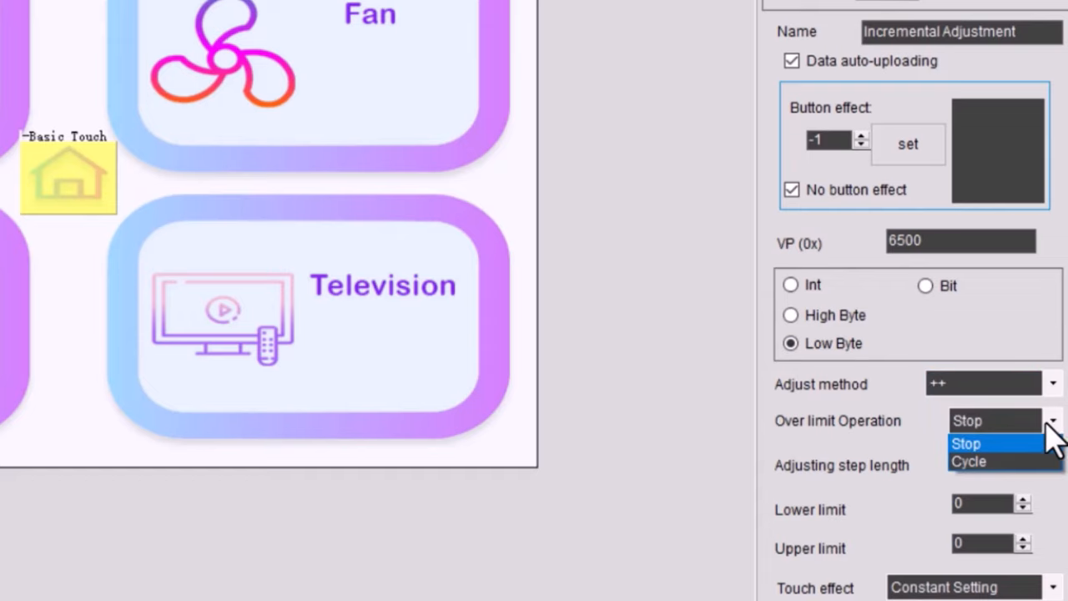
{"action": "left_click", "coordinate": [976, 460]}
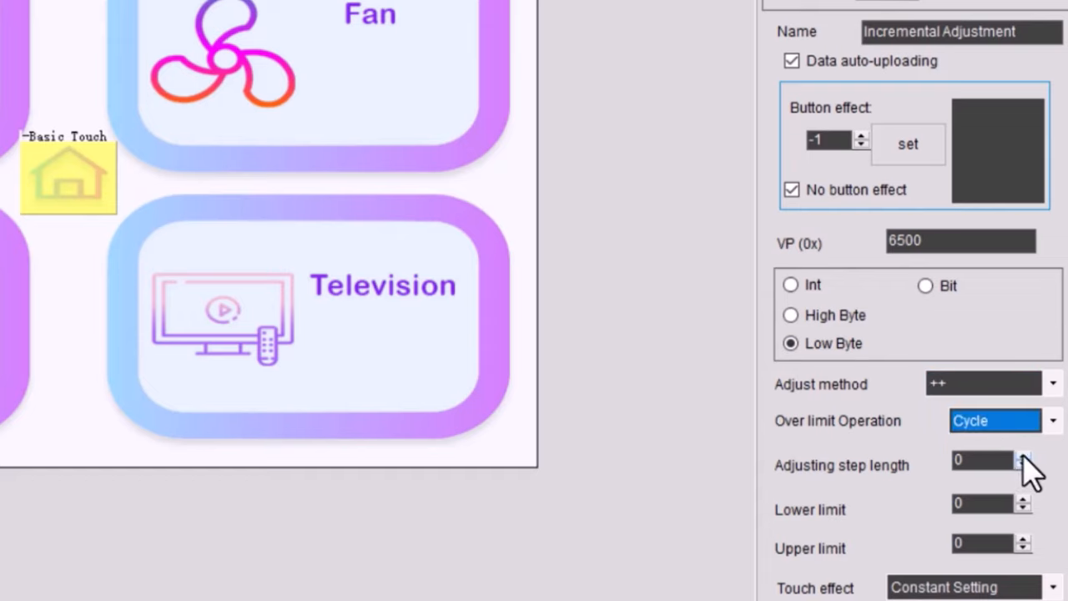
{"action": "left_click", "coordinate": [1023, 458]}
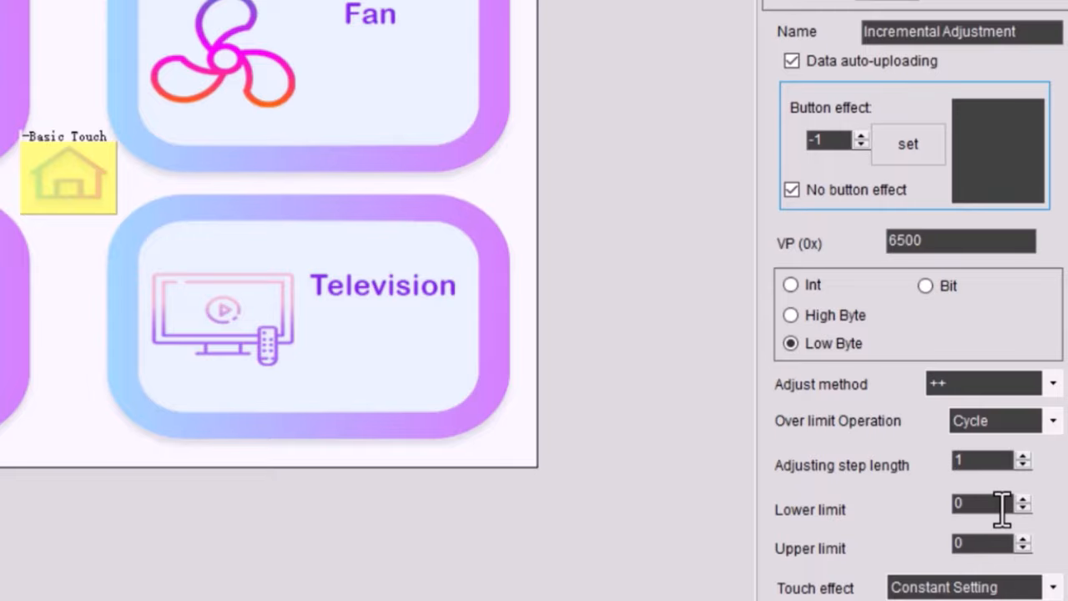
{"action": "left_click", "coordinate": [1023, 537]}
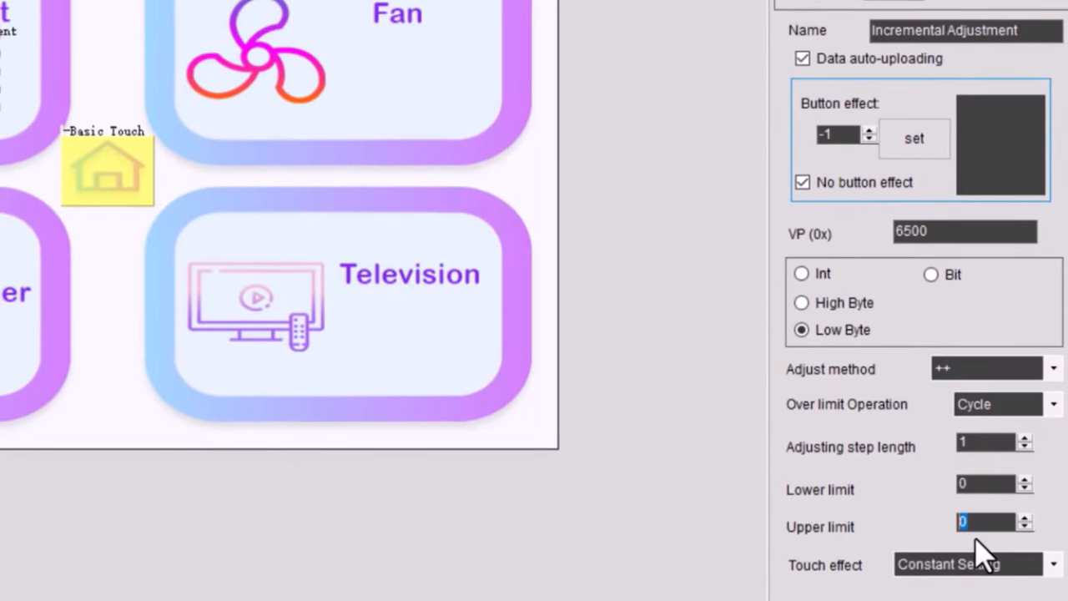
{"action": "type", "text": "1"}
{"action": "left_click", "coordinate": [967, 564]}
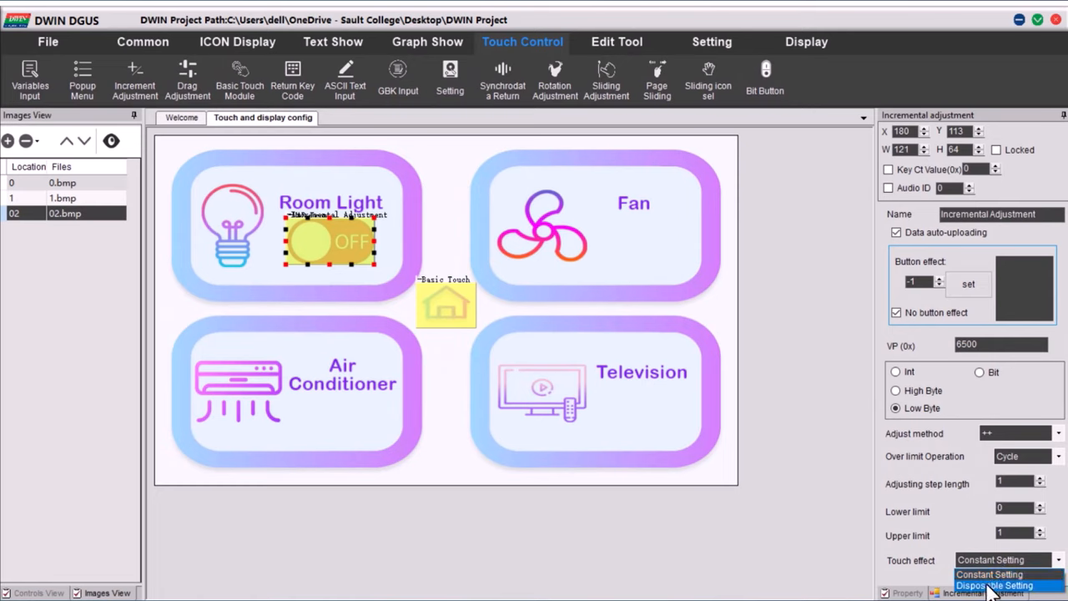
{"action": "left_click", "coordinate": [993, 586]}
Save the project before duplicating the toggle controls.
{"action": "left_click", "coordinate": [47, 42]}
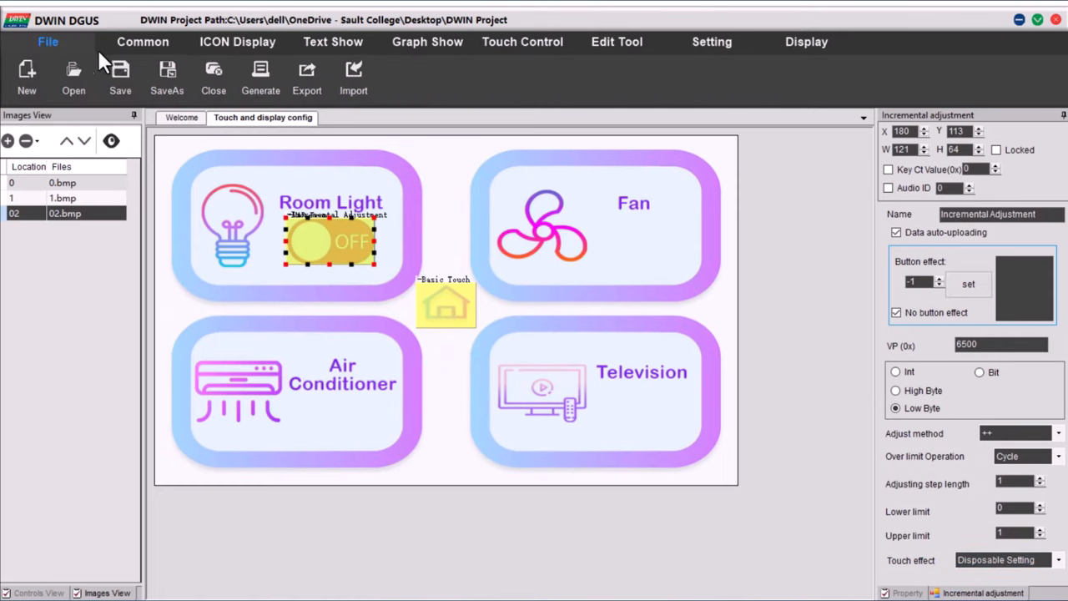
{"action": "left_click", "coordinate": [121, 77]}
{"action": "left_click", "coordinate": [567, 350]}
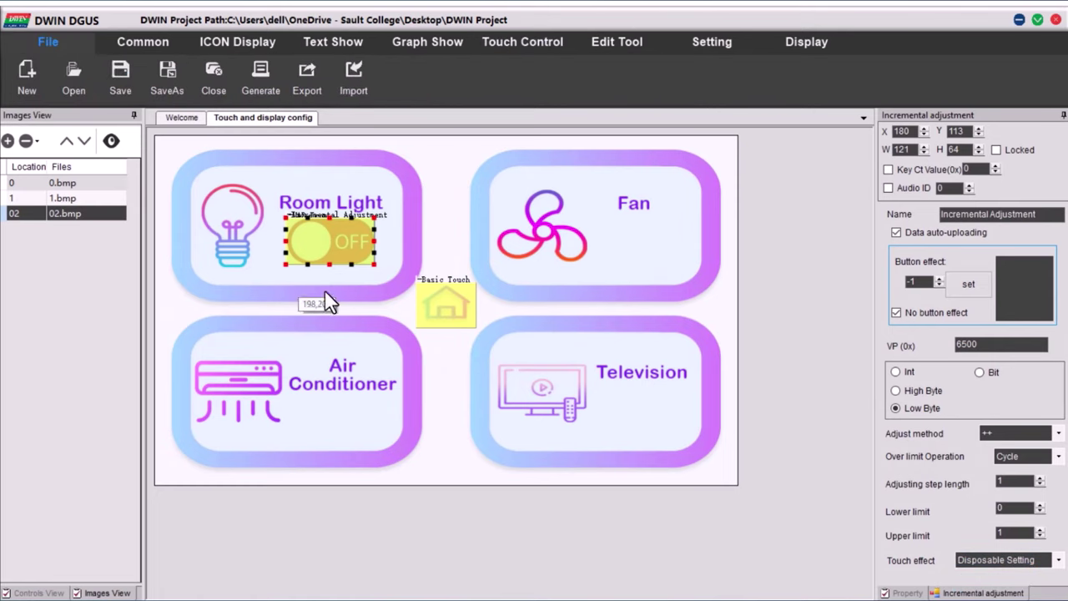
Copy the Room Light touch-control and toggle-icon pair and paste copies onto the other tiles, one on Fan.
{"action": "left_click", "coordinate": [347, 248]}
{"action": "left_click_drag", "start_coordinate": [346, 247], "coordinate": [333, 188]}
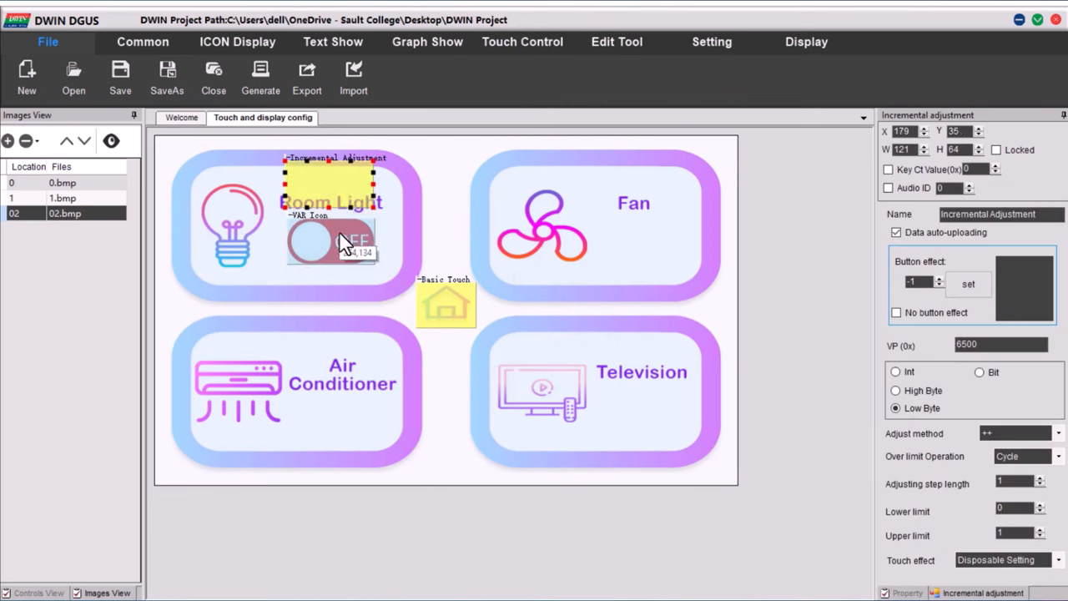
{"action": "left_click", "coordinate": [359, 236]}
{"action": "key", "text": "ctrl+c"}
{"action": "key", "text": "ctrl+v"}
{"action": "left_click_drag", "start_coordinate": [359, 237], "coordinate": [643, 242]}
{"action": "key", "text": "ctrl+v"}
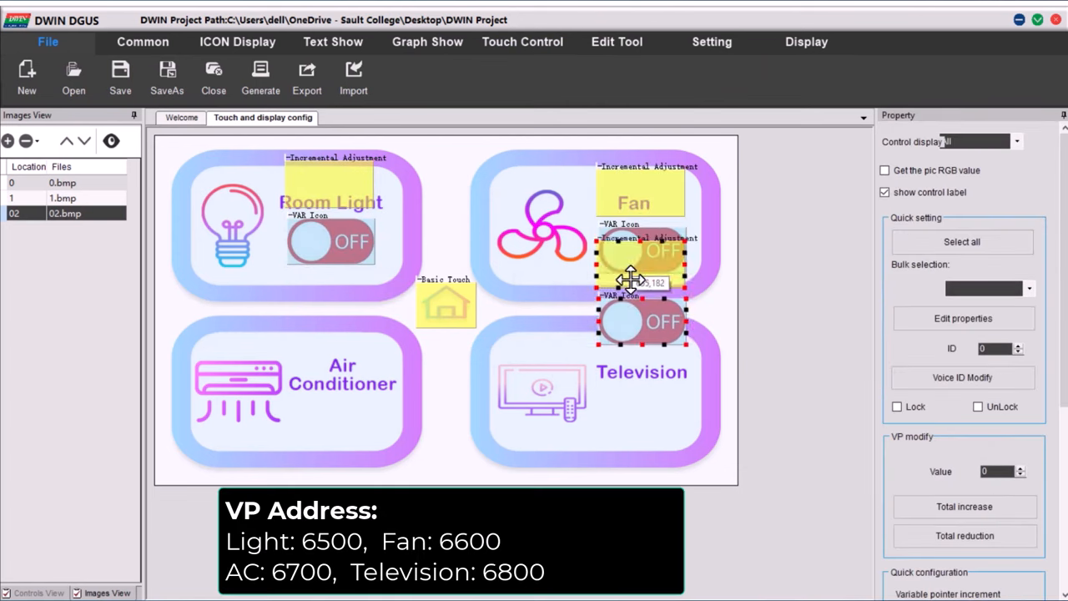
{"action": "mouse_move", "coordinate": [643, 301]}
{"action": "left_mouse_down"}
{"action": "mouse_move", "coordinate": [642, 409]}
{"action": "mouse_move", "coordinate": [344, 364]}
{"action": "left_mouse_up"}
Position the Fan tile's touch control over its toggle icon.
{"action": "left_click", "coordinate": [333, 242]}
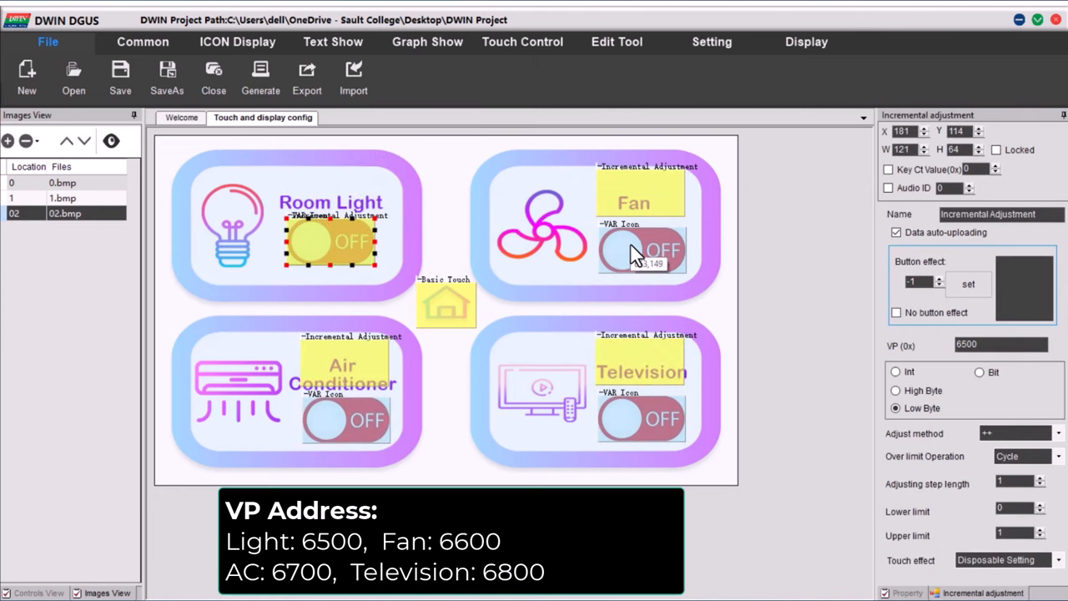
{"action": "left_click", "coordinate": [643, 251]}
{"action": "left_click", "coordinate": [657, 194]}
{"action": "left_click_drag", "start_coordinate": [657, 194], "coordinate": [638, 242]}
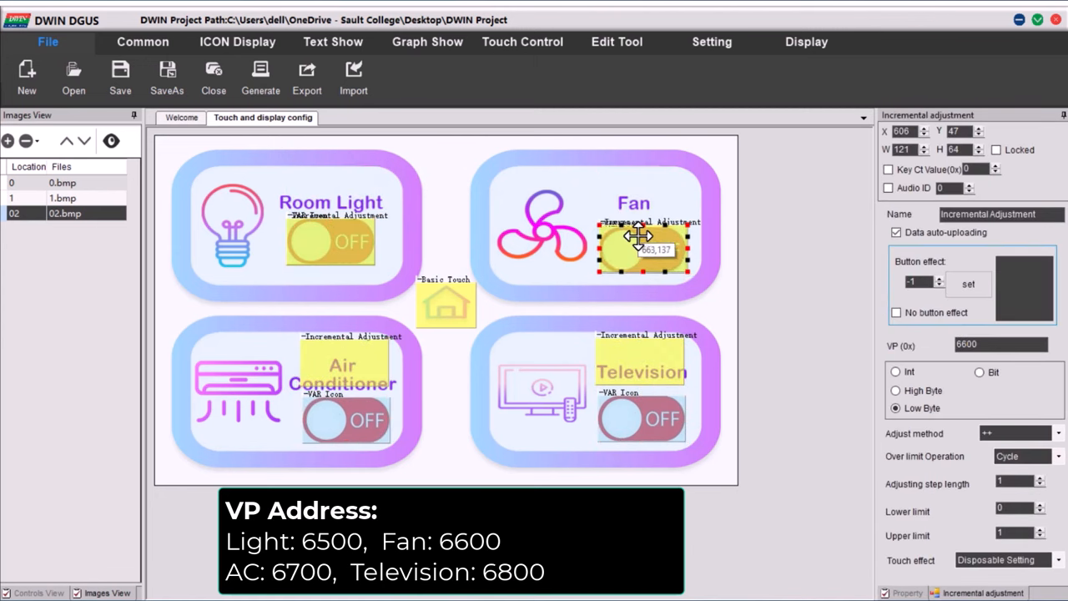
Set the Air Conditioner toggle's data address and align its touch control over the toggle.
{"action": "left_click", "coordinate": [359, 417]}
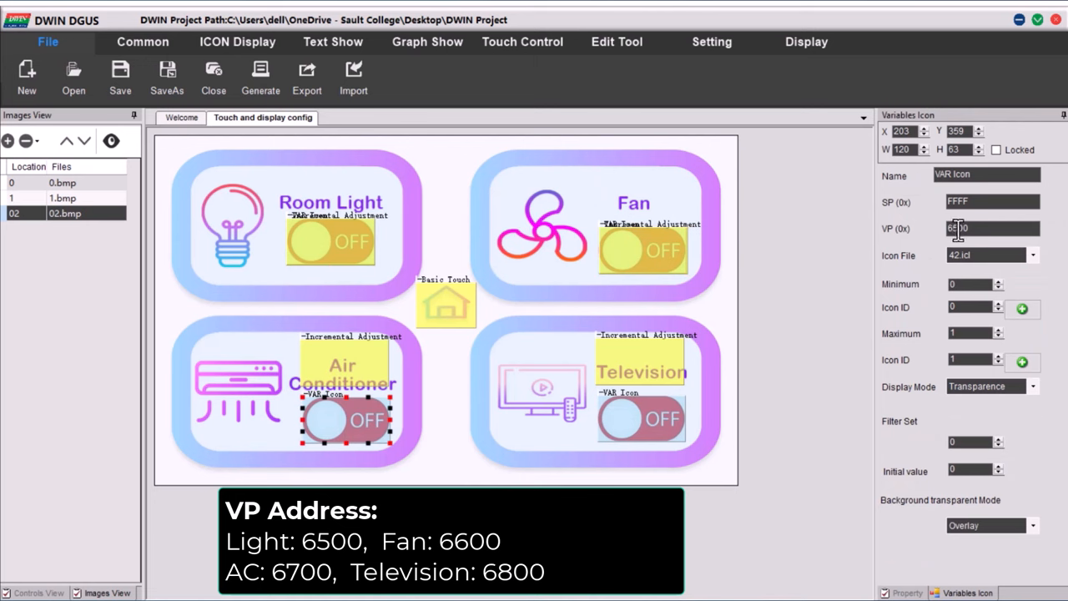
{"action": "left_click", "coordinate": [351, 368]}
{"action": "left_click", "coordinate": [965, 345]}
{"action": "left_click_drag", "start_coordinate": [351, 367], "coordinate": [333, 415]}
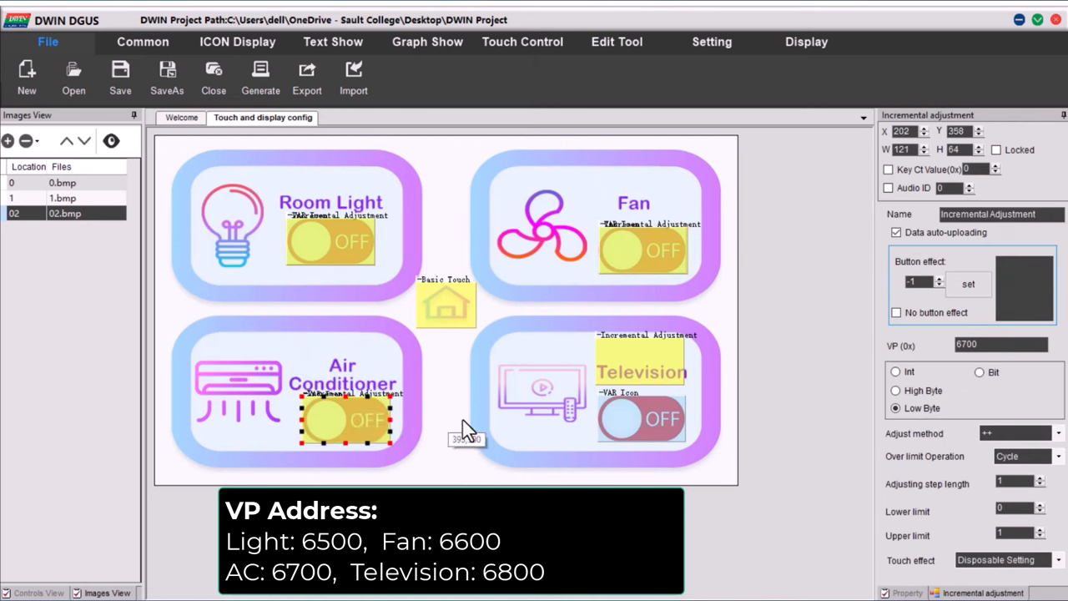
Align the Television tile's touch control over its toggle icon.
{"action": "left_click", "coordinate": [642, 417]}
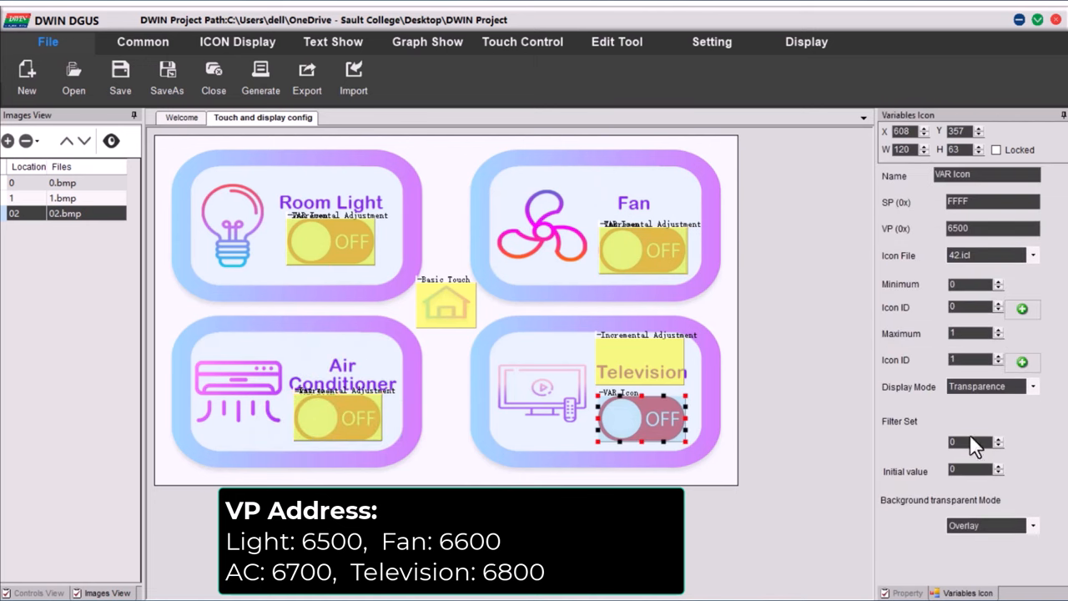
{"action": "left_click", "coordinate": [640, 371]}
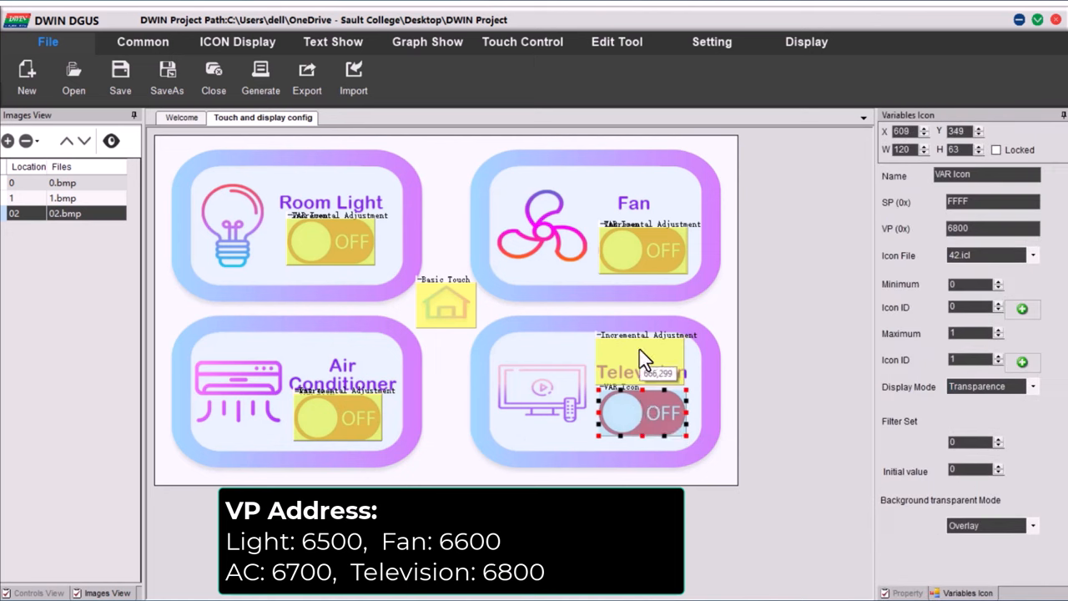
{"action": "left_click_drag", "start_coordinate": [640, 360], "coordinate": [642, 413]}
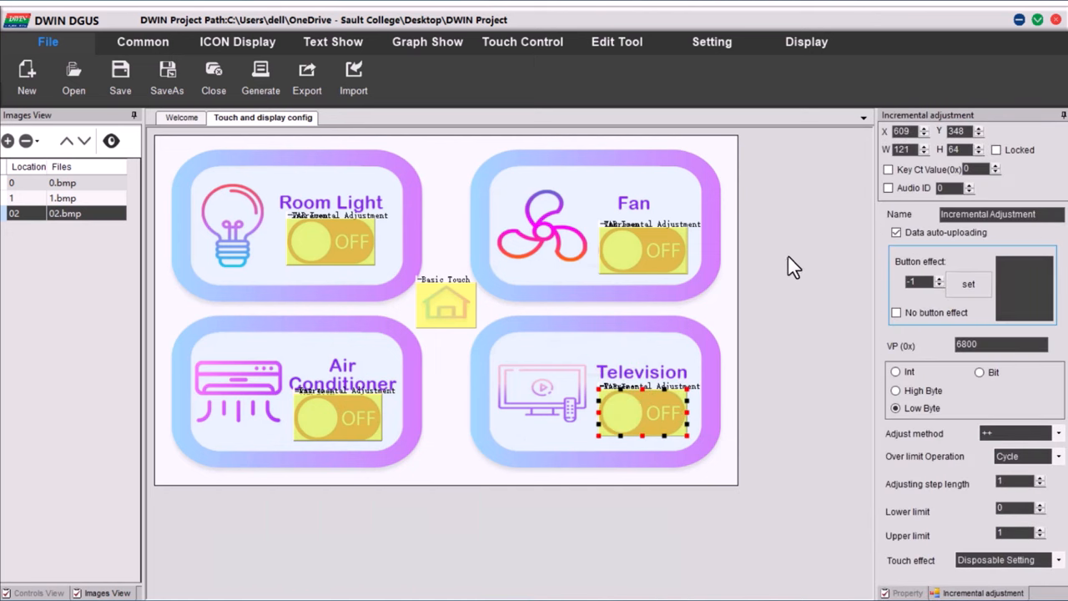
{"action": "left_click", "coordinate": [806, 42]}
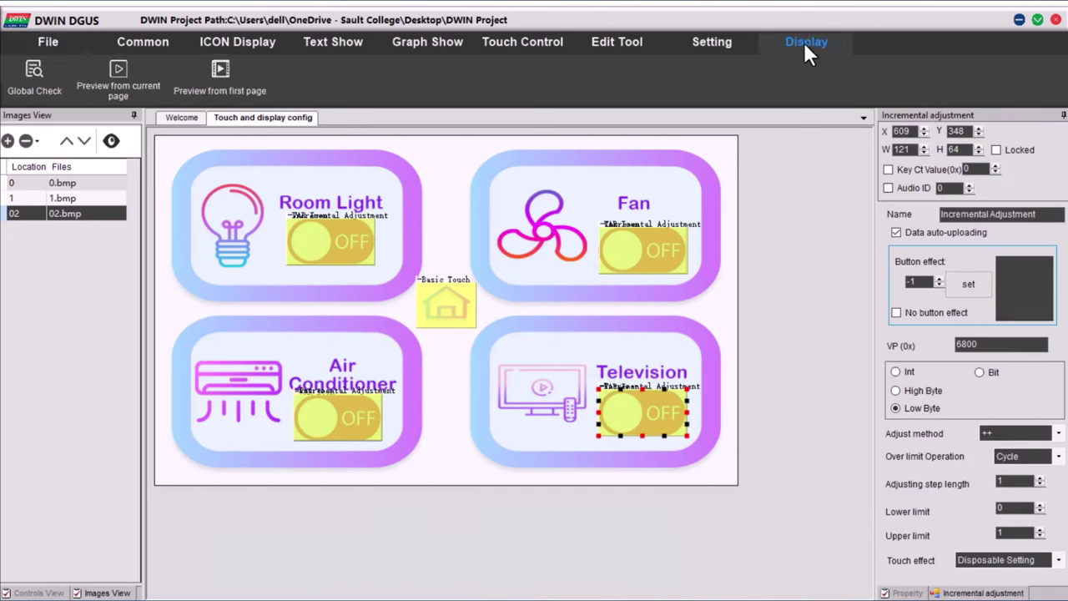
Preview from the first page, reach the appliance page and test the Room Light, Air Conditioner and Television switches.
{"action": "left_click", "coordinate": [225, 83]}
{"action": "left_click", "coordinate": [407, 291]}
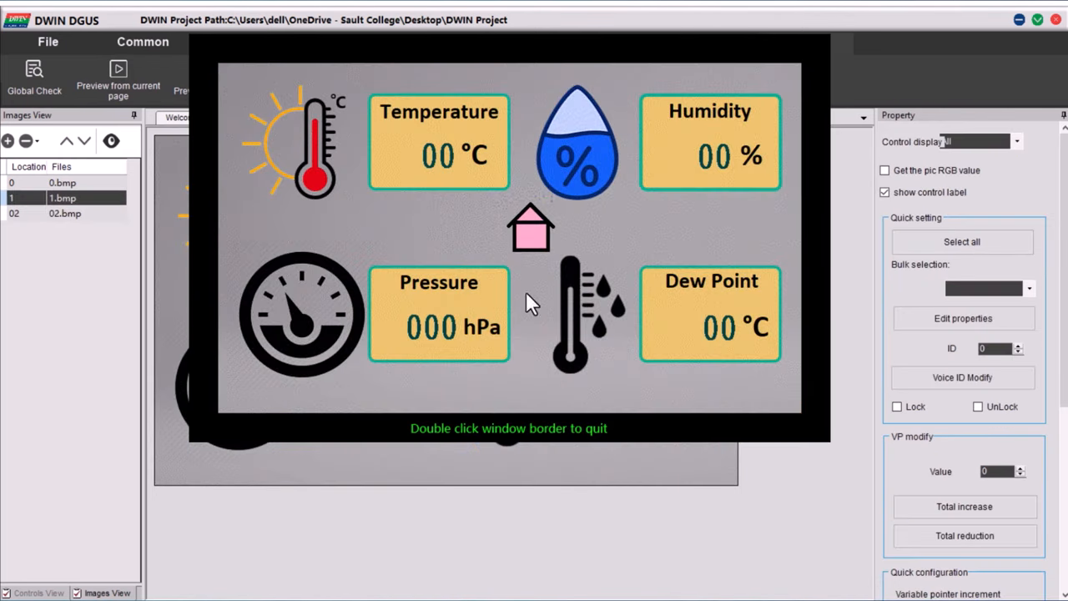
{"action": "left_click", "coordinate": [533, 232]}
{"action": "left_click", "coordinate": [654, 257]}
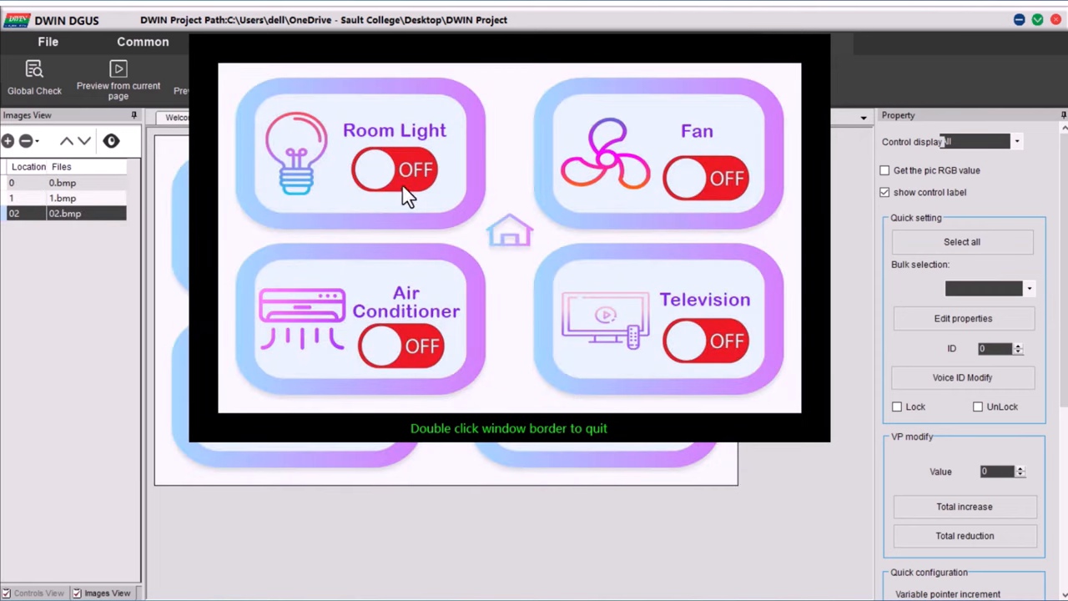
{"action": "left_click", "coordinate": [705, 178]}
{"action": "left_click", "coordinate": [400, 346]}
{"action": "left_click", "coordinate": [696, 350]}
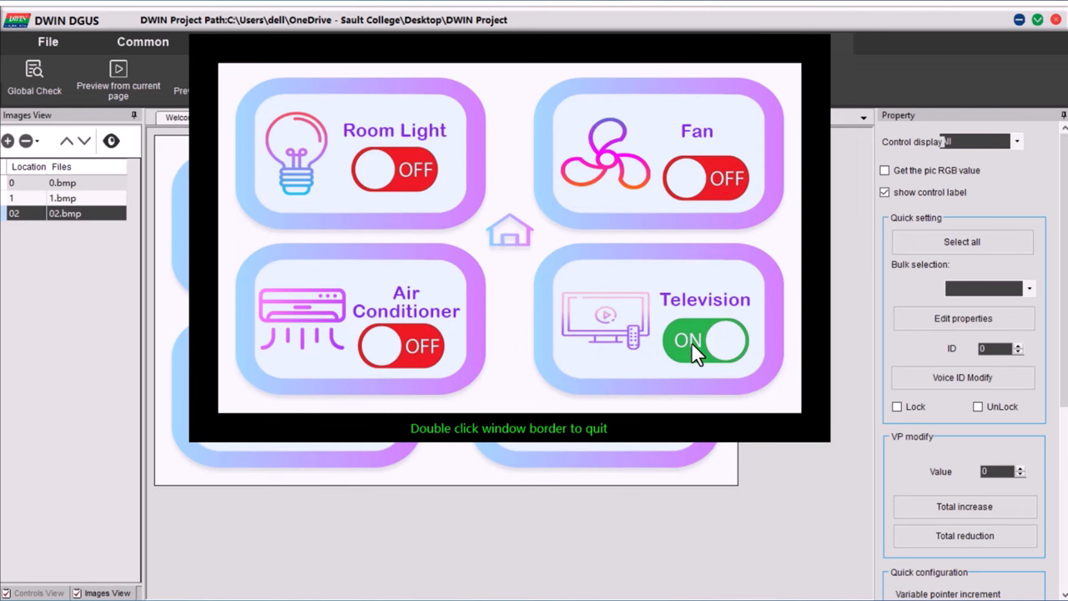
{"action": "double_click", "coordinate": [554, 442]}
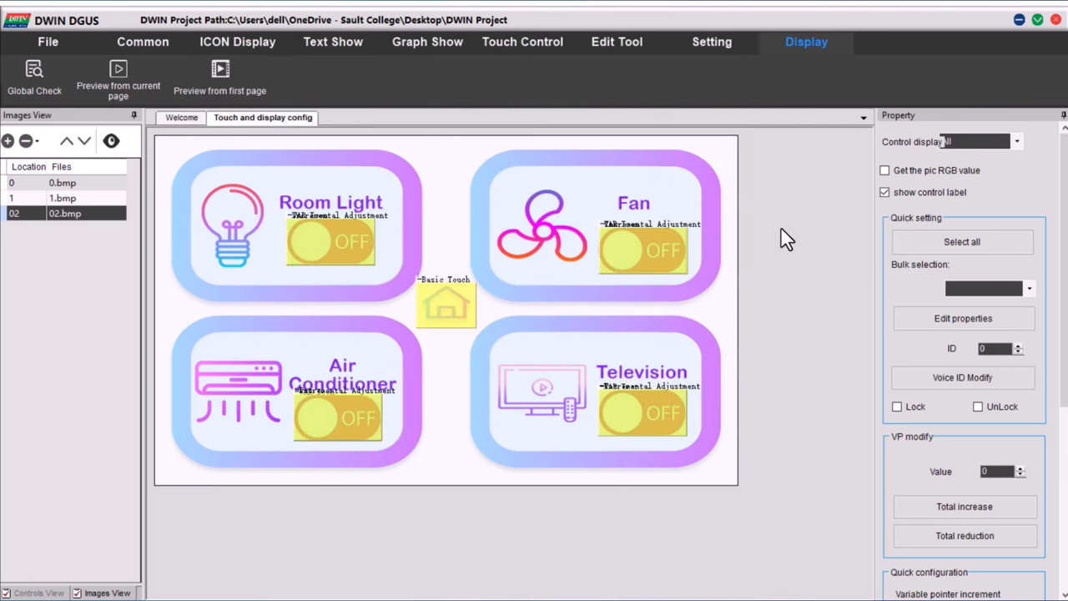
Save the project and confirm the save dialog.
{"action": "left_click", "coordinate": [47, 40]}
{"action": "left_click", "coordinate": [143, 40]}
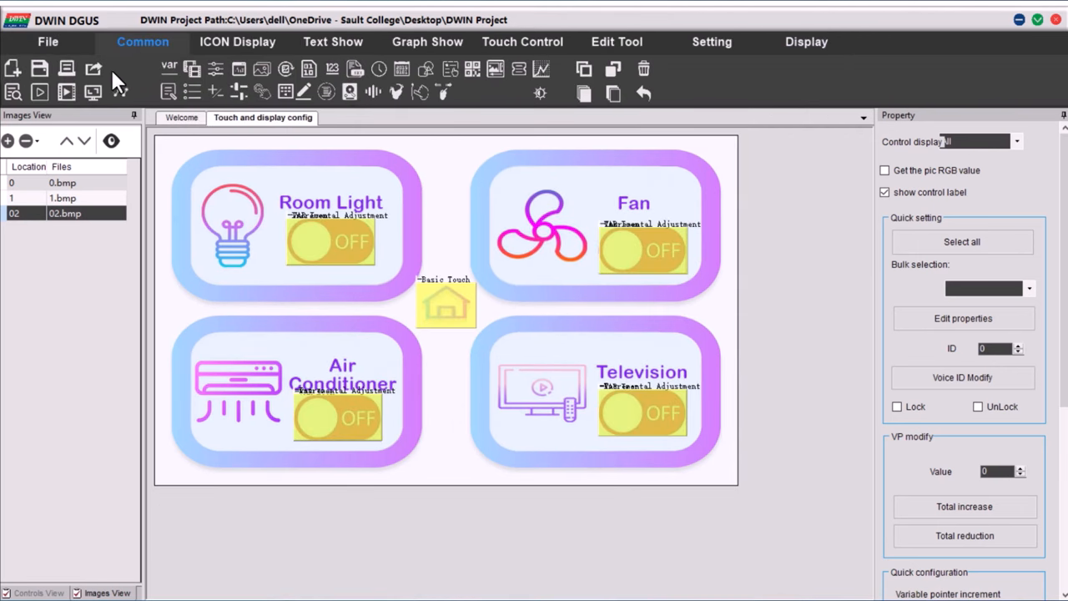
{"action": "left_click", "coordinate": [48, 41]}
{"action": "left_click", "coordinate": [120, 79]}
{"action": "left_click", "coordinate": [567, 348]}
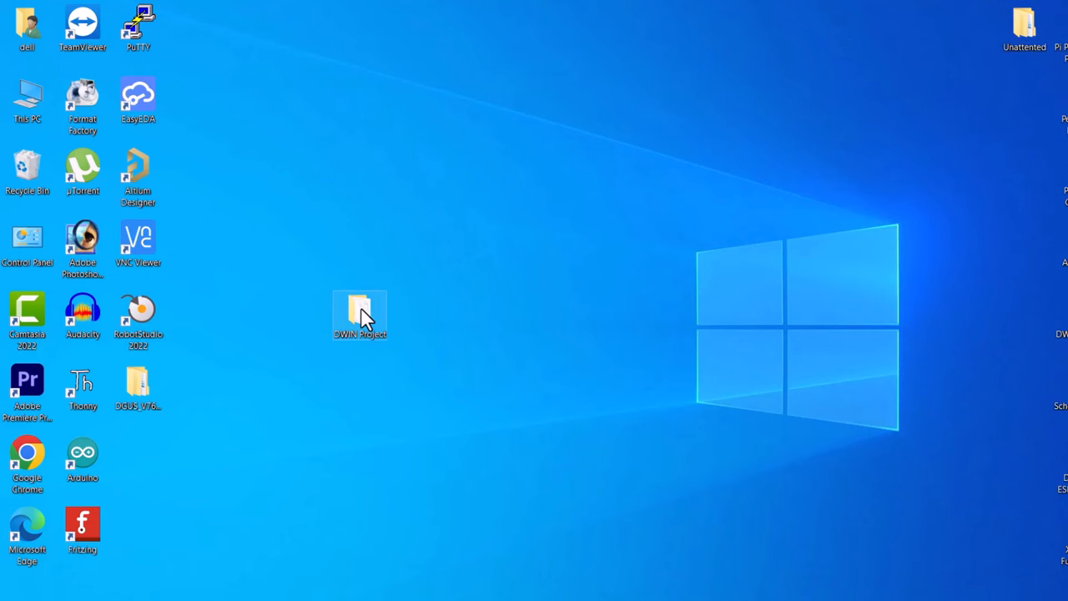
Open DWIN Project > DWIN_SET and select all its bitmap, font, bin and ICL files.
{"action": "double_click", "coordinate": [364, 315]}
{"action": "left_click", "coordinate": [232, 246]}
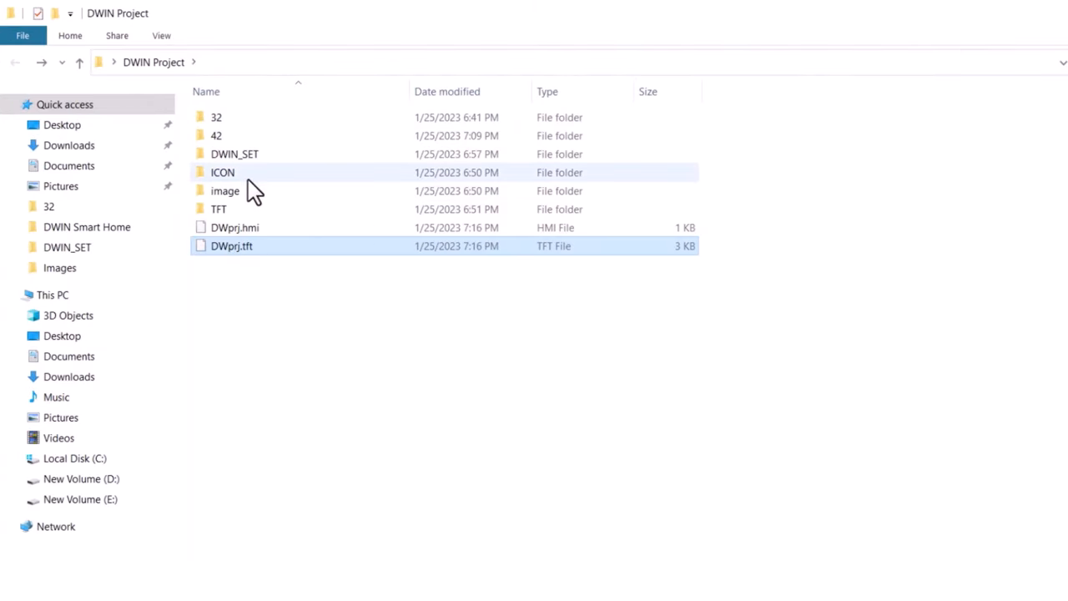
{"action": "double_click", "coordinate": [234, 153]}
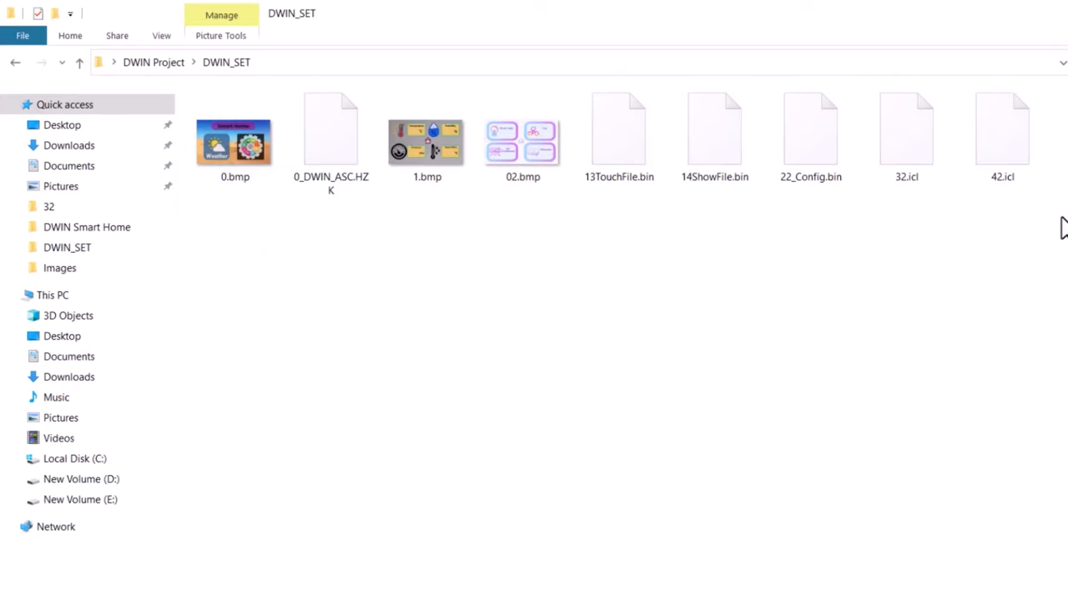
{"action": "left_click_drag", "start_coordinate": [1062, 215], "coordinate": [222, 119]}
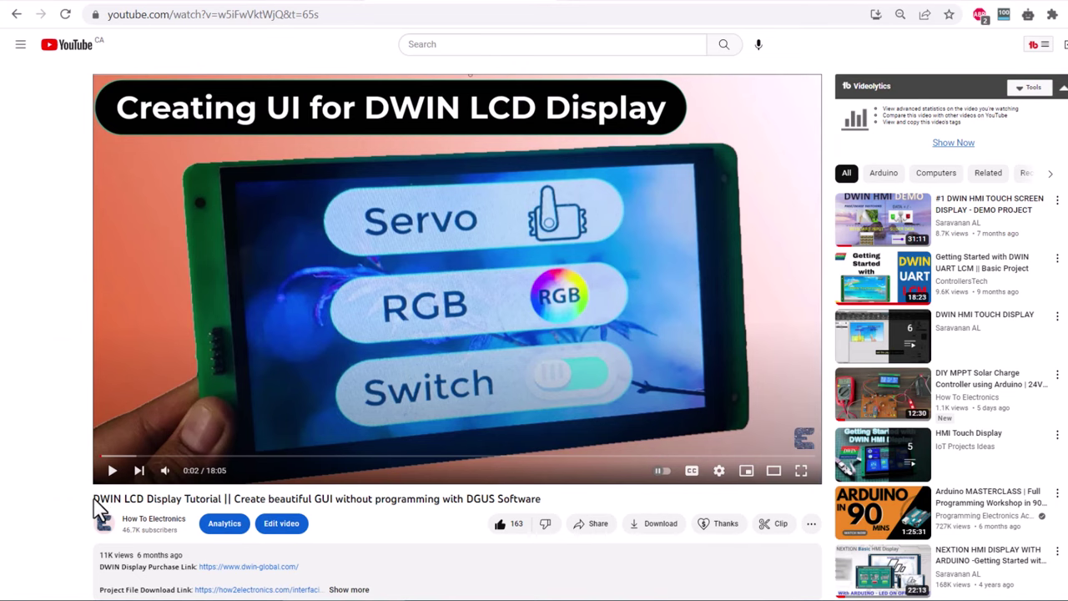
{"action": "left_click_drag", "start_coordinate": [93, 499], "coordinate": [542, 499]}
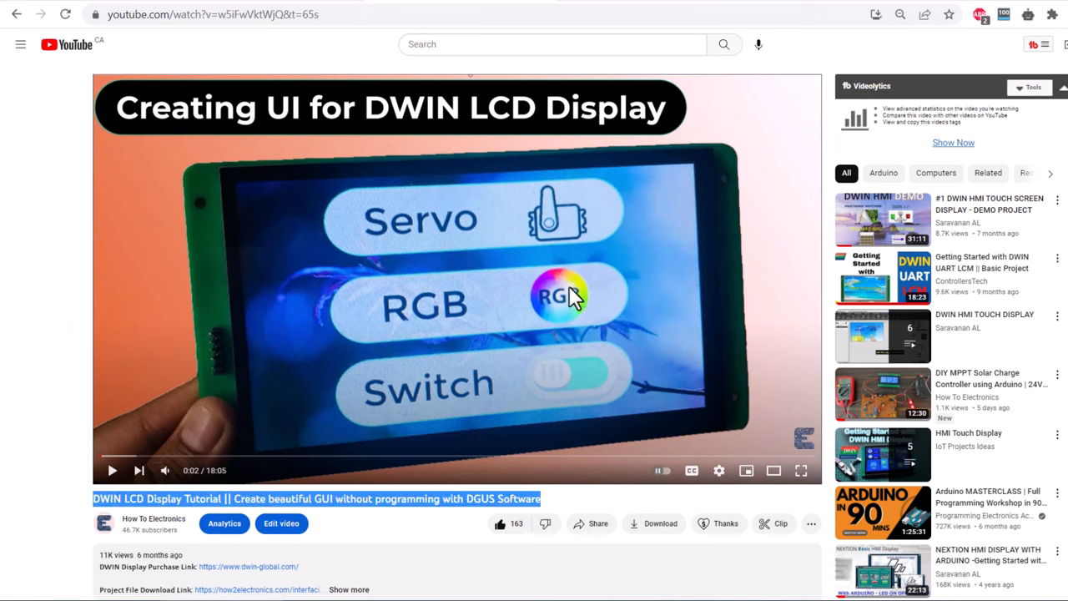
Play the DWIN LCD display tutorial video on YouTube.
{"action": "left_click", "coordinate": [351, 287]}
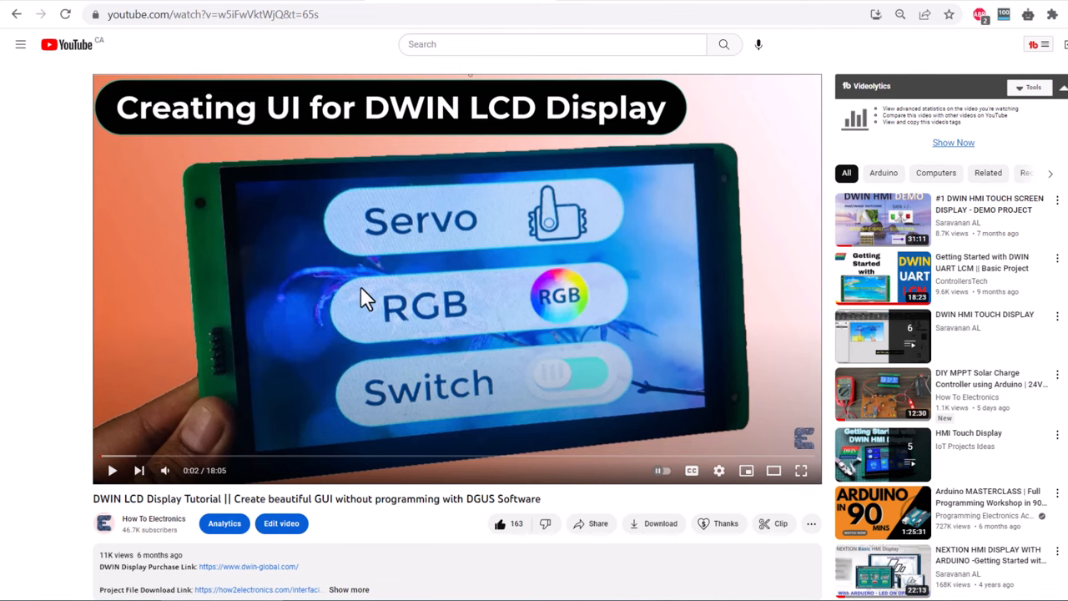
{"action": "left_click", "coordinate": [315, 283]}
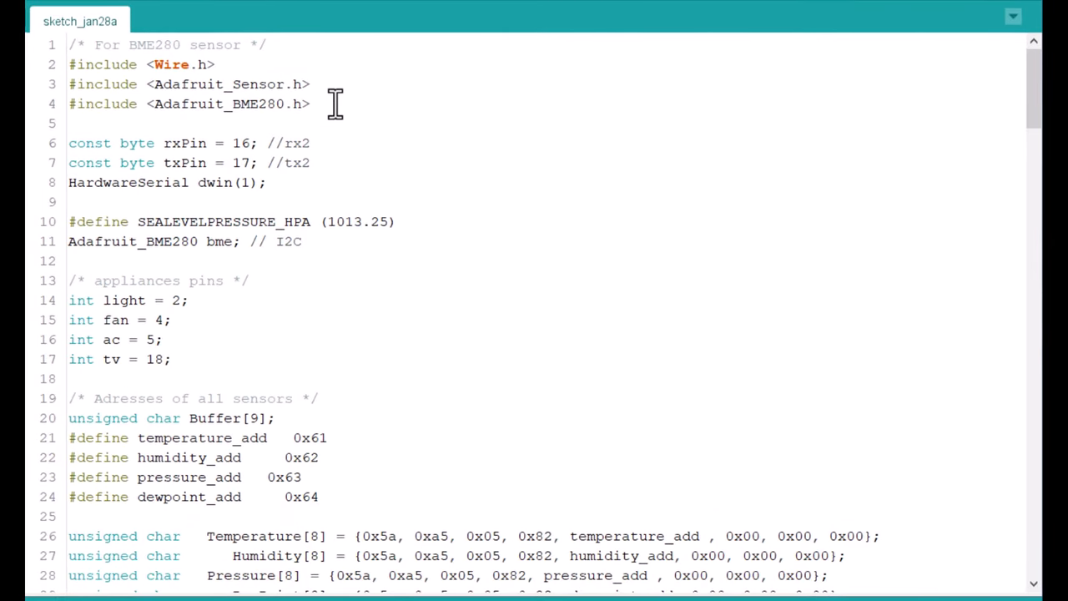
{"action": "left_click_drag", "start_coordinate": [268, 184], "coordinate": [71, 145]}
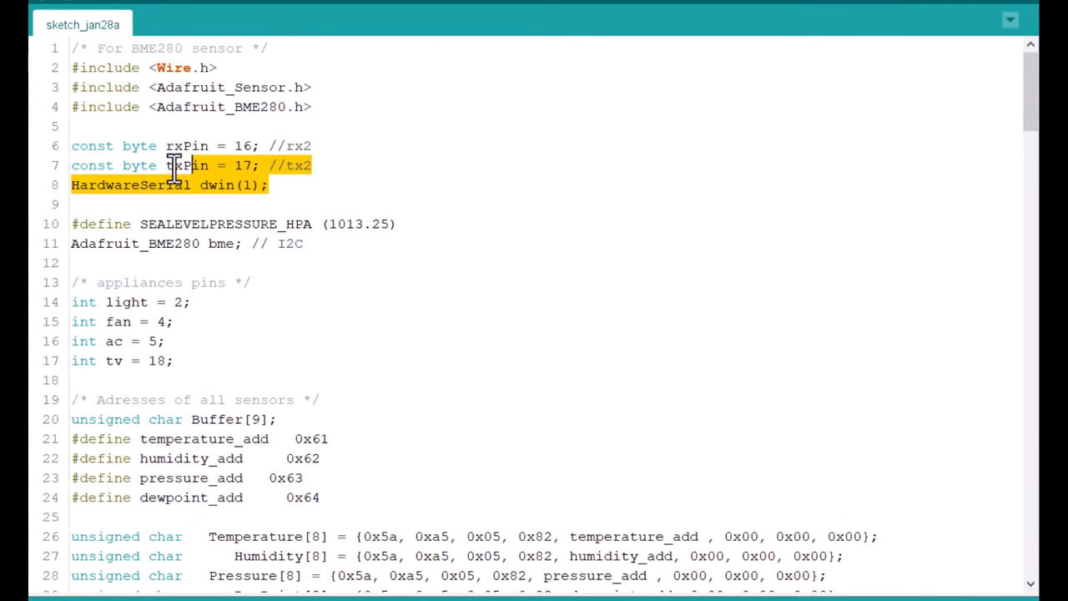
{"action": "left_click_drag", "start_coordinate": [173, 360], "coordinate": [71, 282]}
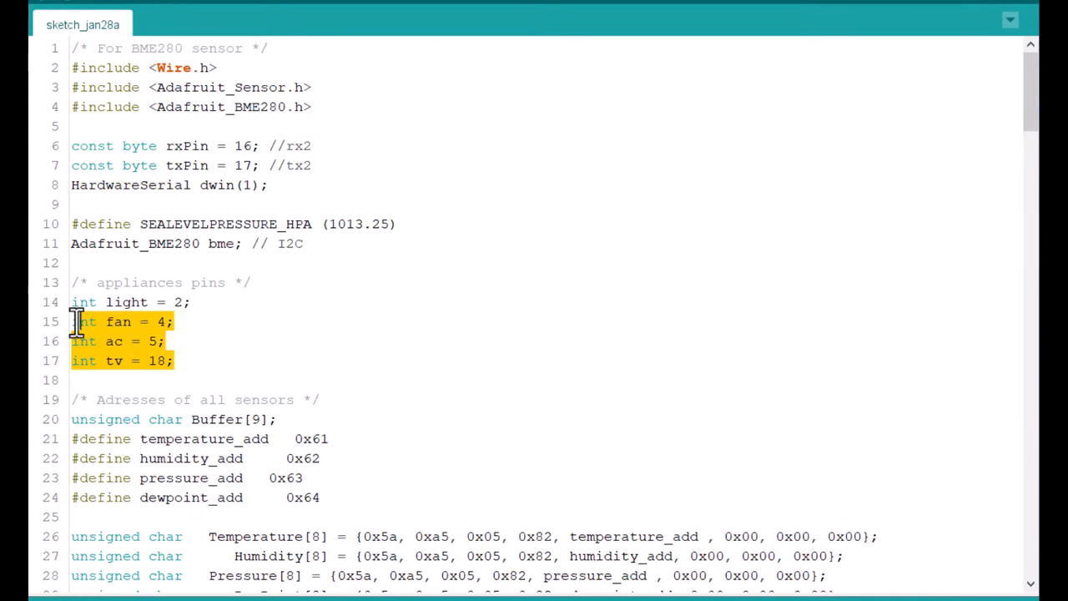
{"action": "left_click", "coordinate": [583, 196]}
{"action": "scroll", "coordinate": [538, 197], "scroll_direction": "down", "scroll_amount": 3}
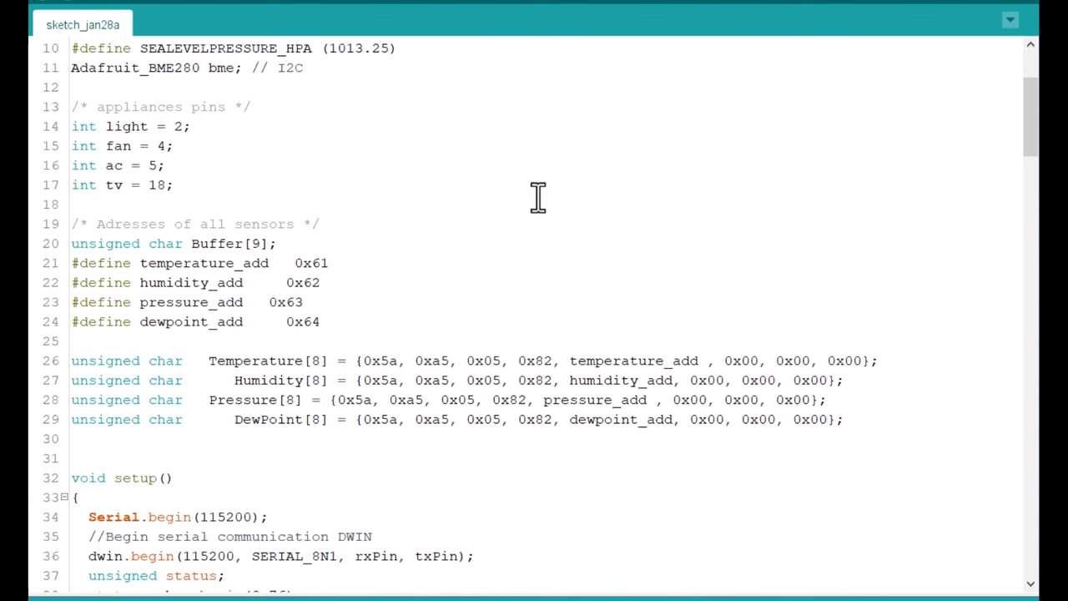
{"action": "left_click_drag", "start_coordinate": [71, 224], "coordinate": [851, 420]}
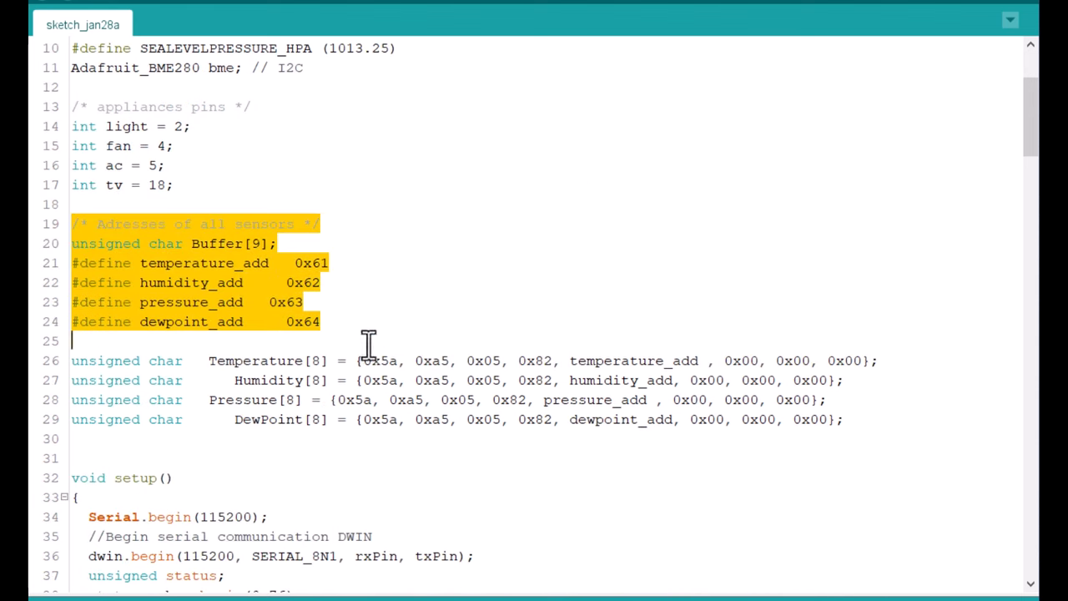
{"action": "left_click", "coordinate": [862, 420]}
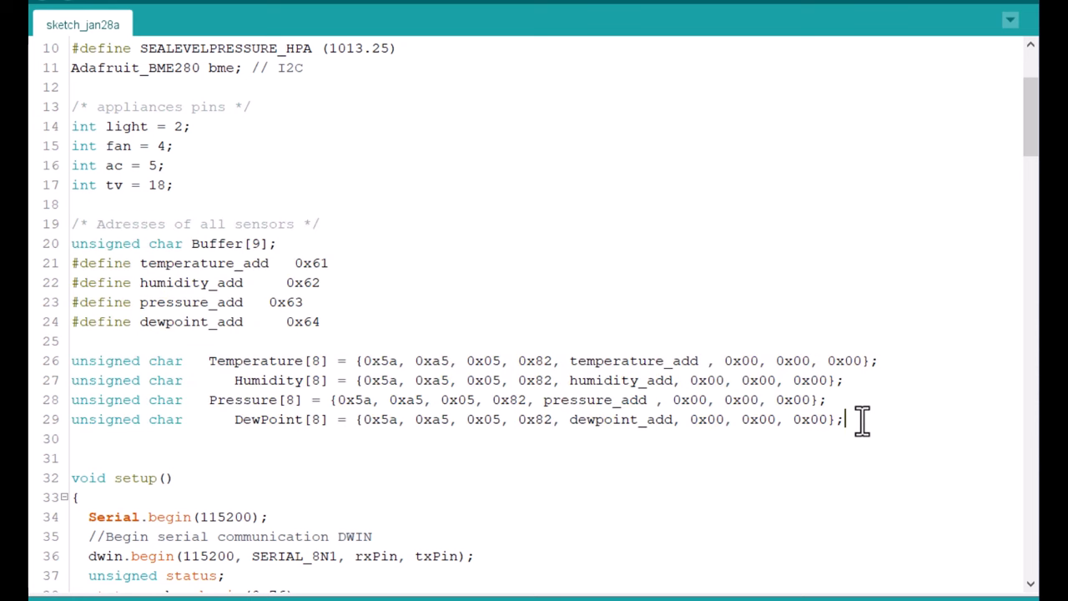
{"action": "left_click_drag", "start_coordinate": [845, 420], "coordinate": [73, 361]}
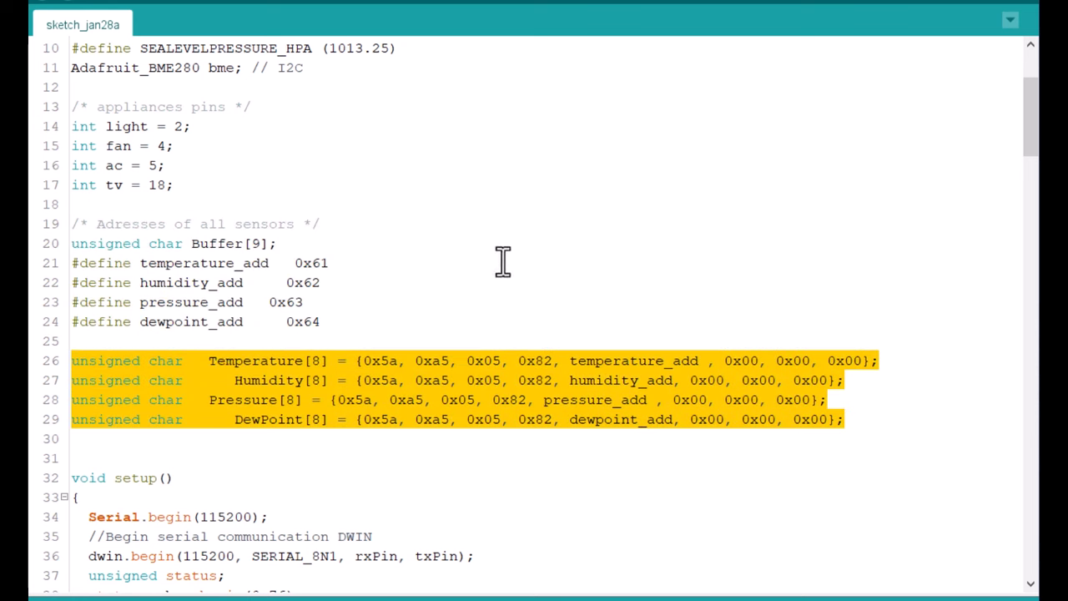
{"action": "mouse_move", "coordinate": [320, 322]}
{"action": "left_mouse_down"}
{"action": "mouse_move", "coordinate": [286, 261]}
{"action": "mouse_move", "coordinate": [72, 243]}
{"action": "left_mouse_up"}
{"action": "left_click", "coordinate": [386, 244]}
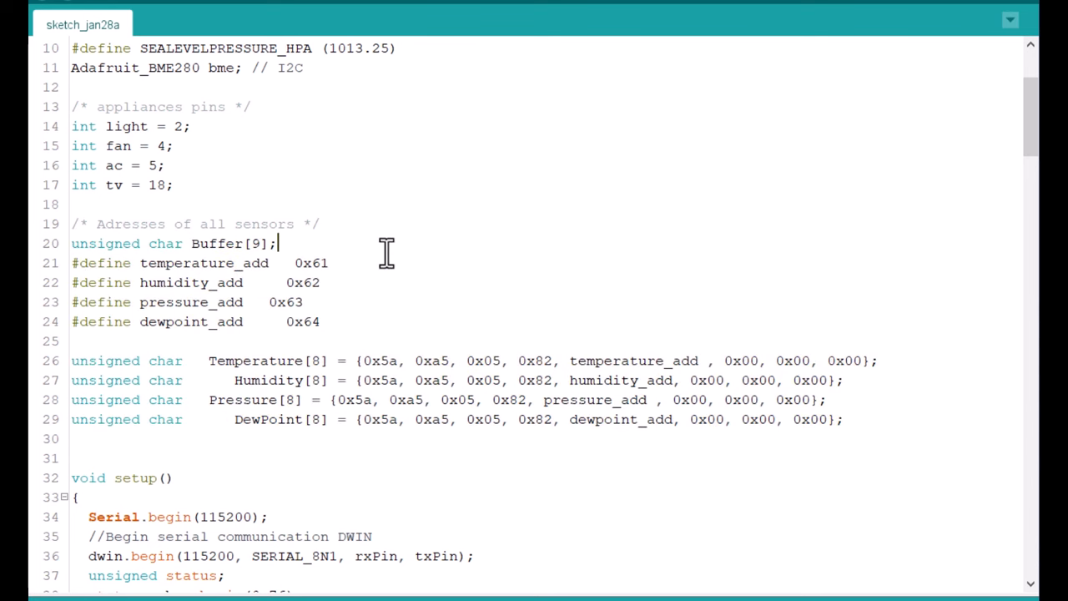
{"action": "scroll", "coordinate": [386, 252], "scroll_direction": "down", "scroll_amount": 5}
{"action": "scroll", "coordinate": [386, 253], "scroll_direction": "down", "scroll_amount": 10}
{"action": "scroll", "coordinate": [387, 253], "scroll_direction": "down", "scroll_amount": 6}
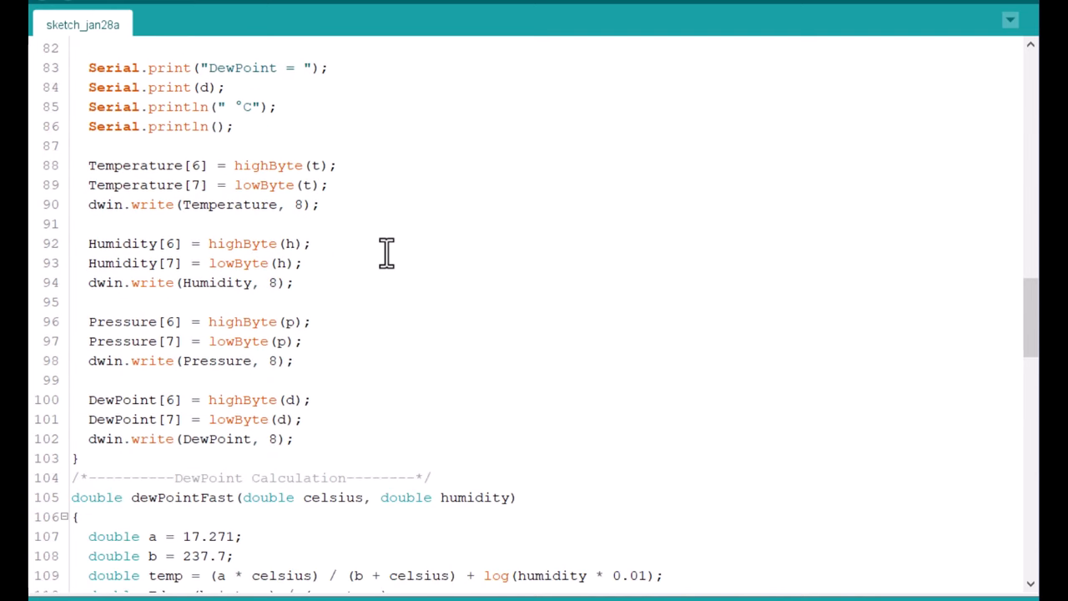
{"action": "scroll", "coordinate": [386, 253], "scroll_direction": "down", "scroll_amount": 3}
{"action": "scroll", "coordinate": [387, 253], "scroll_direction": "down", "scroll_amount": 5}
{"action": "scroll", "coordinate": [386, 253], "scroll_direction": "down", "scroll_amount": 2}
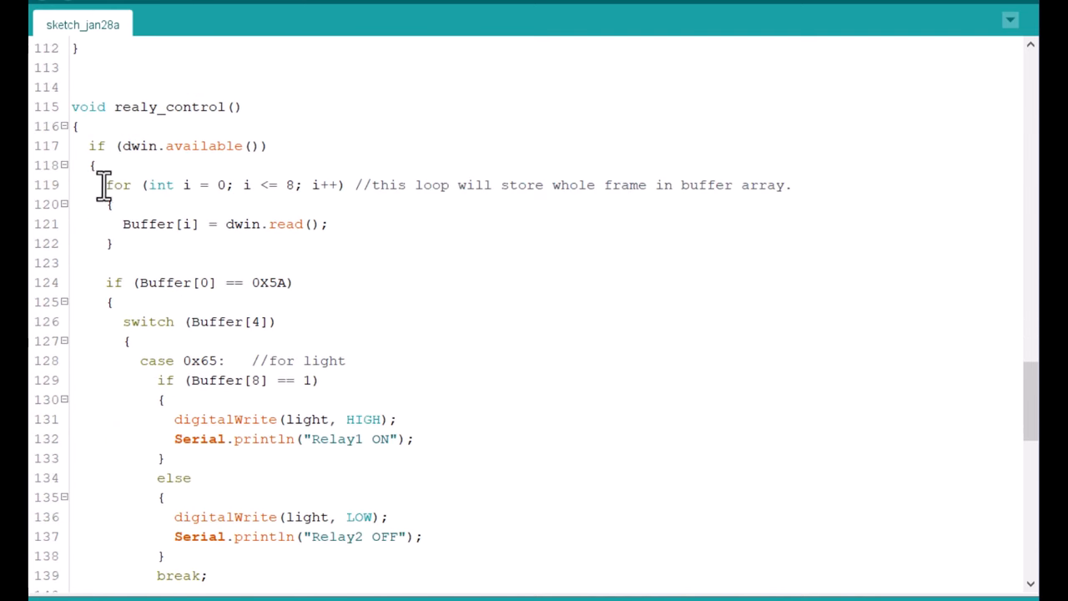
{"action": "left_click_drag", "start_coordinate": [92, 145], "coordinate": [334, 330]}
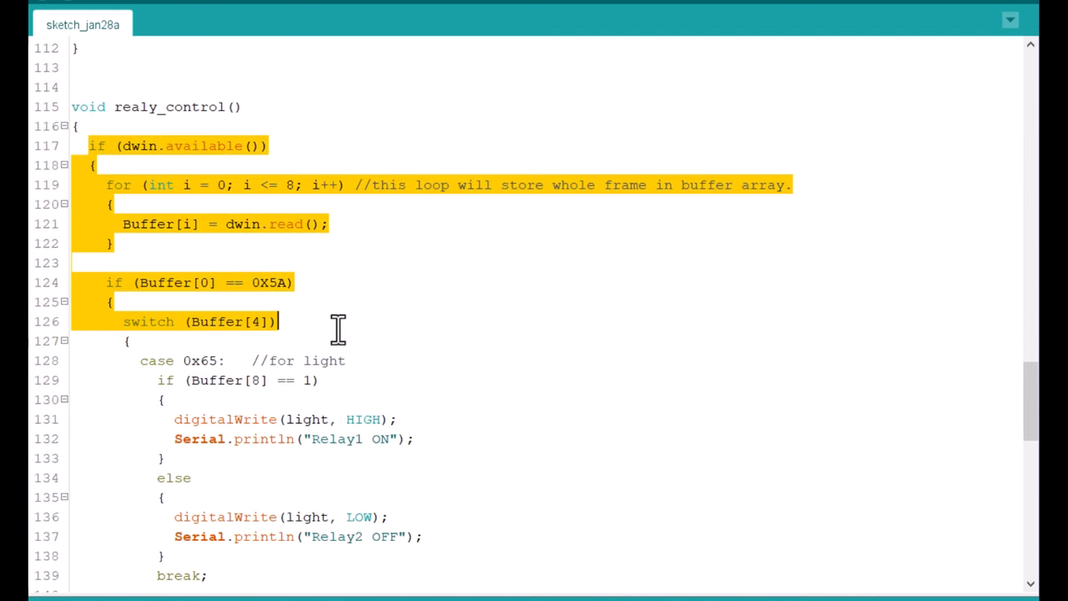
{"action": "left_click", "coordinate": [396, 310]}
{"action": "scroll", "coordinate": [395, 310], "scroll_direction": "down", "scroll_amount": 2}
{"action": "scroll", "coordinate": [396, 310], "scroll_direction": "down", "scroll_amount": 1}
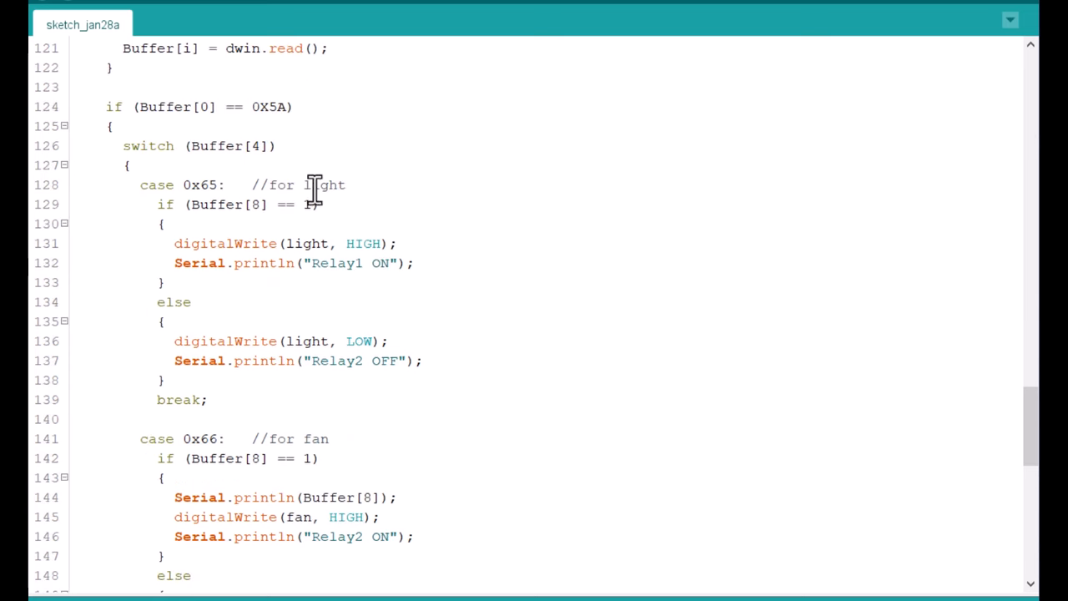
{"action": "left_click_drag", "start_coordinate": [140, 185], "coordinate": [267, 391]}
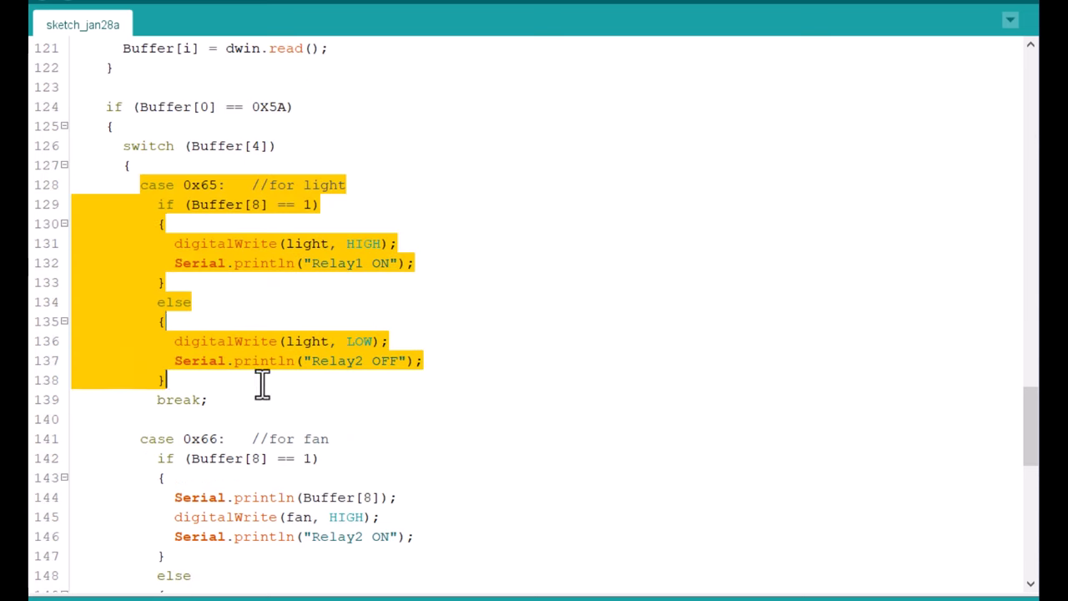
{"action": "scroll", "coordinate": [472, 285], "scroll_direction": "down", "scroll_amount": 4}
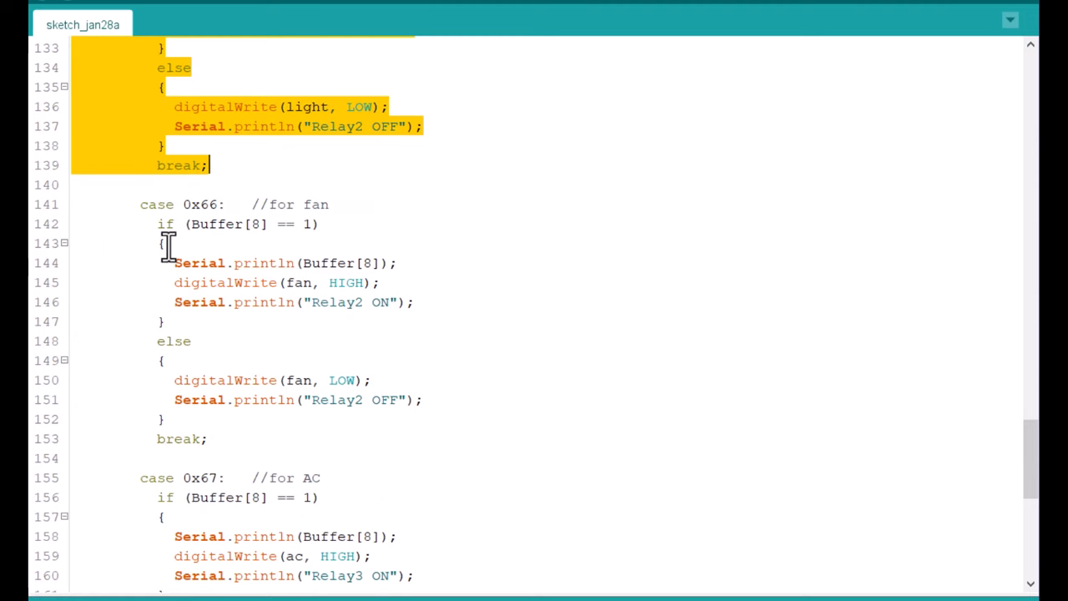
{"action": "left_click_drag", "start_coordinate": [141, 205], "coordinate": [225, 400]}
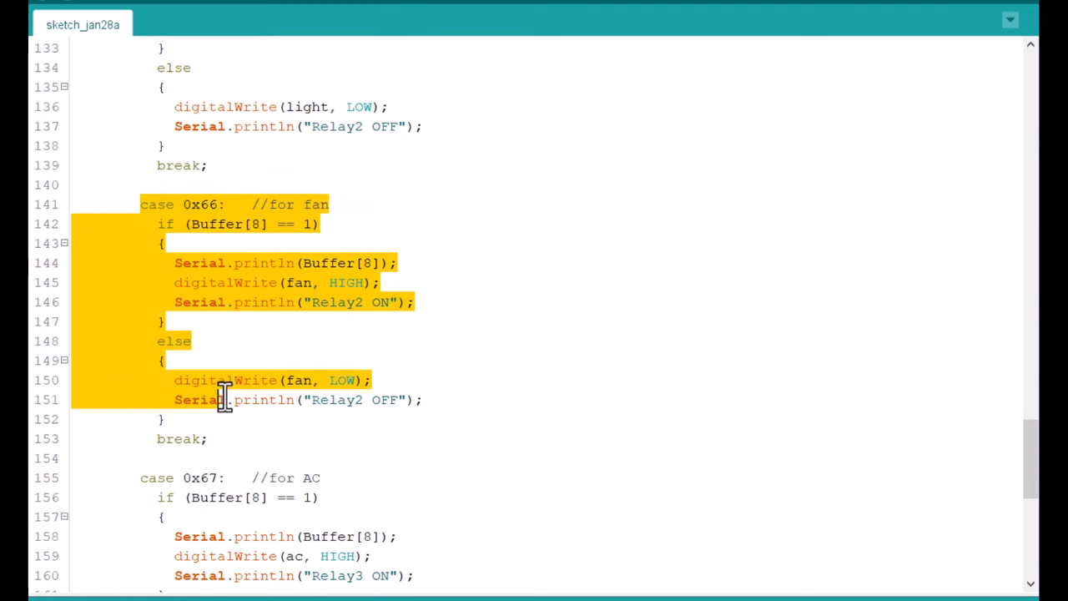
{"action": "scroll", "coordinate": [287, 359], "scroll_direction": "down", "scroll_amount": 3}
{"action": "scroll", "coordinate": [287, 284], "scroll_direction": "down", "scroll_amount": 3}
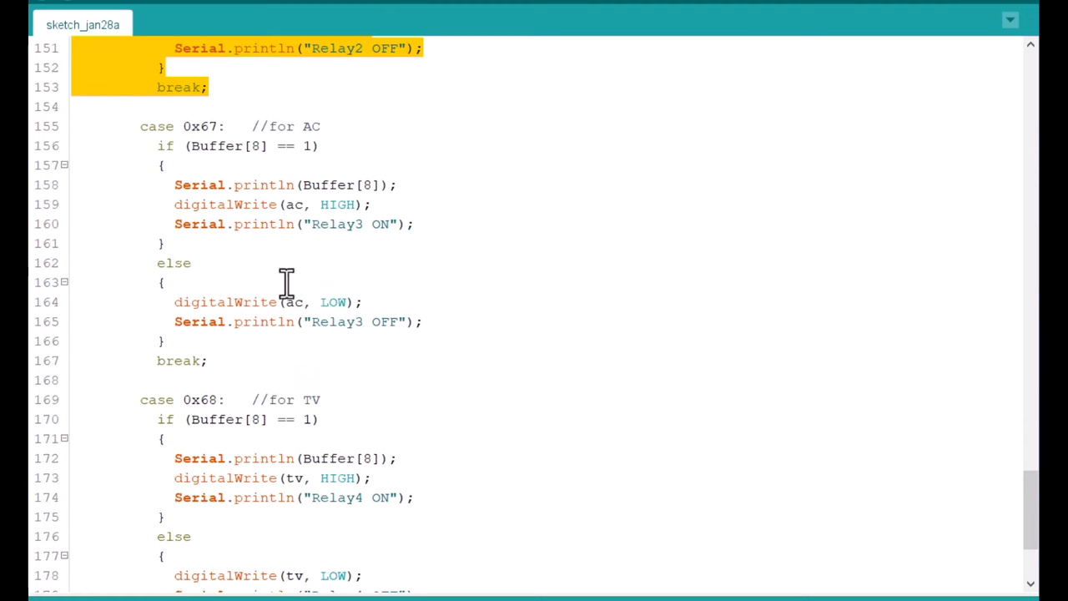
{"action": "left_click_drag", "start_coordinate": [141, 126], "coordinate": [252, 368]}
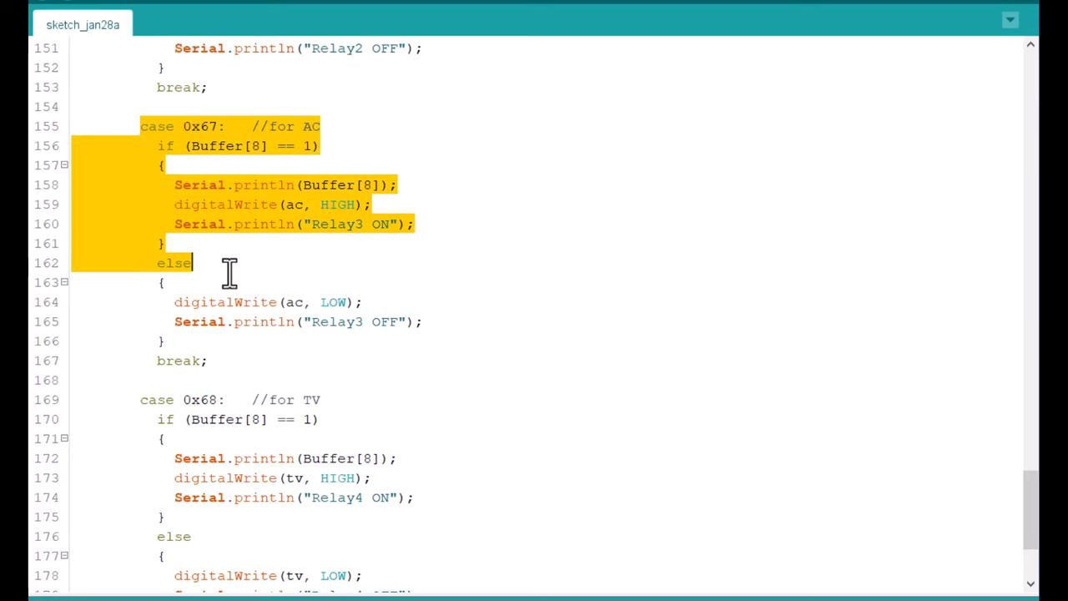
{"action": "scroll", "coordinate": [321, 312], "scroll_direction": "down", "scroll_amount": 3}
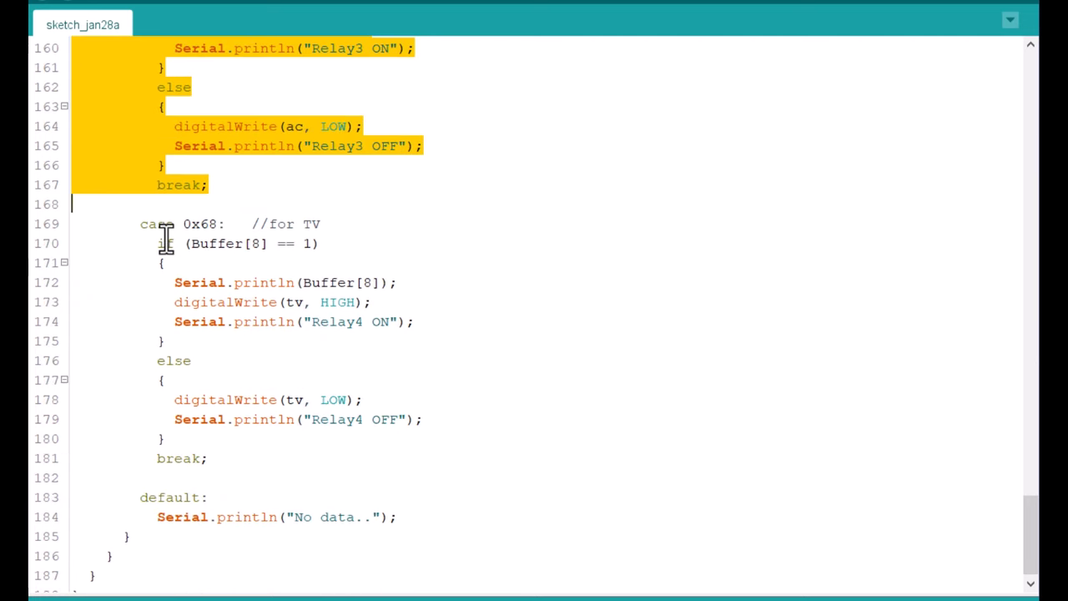
{"action": "left_click_drag", "start_coordinate": [141, 223], "coordinate": [266, 450]}
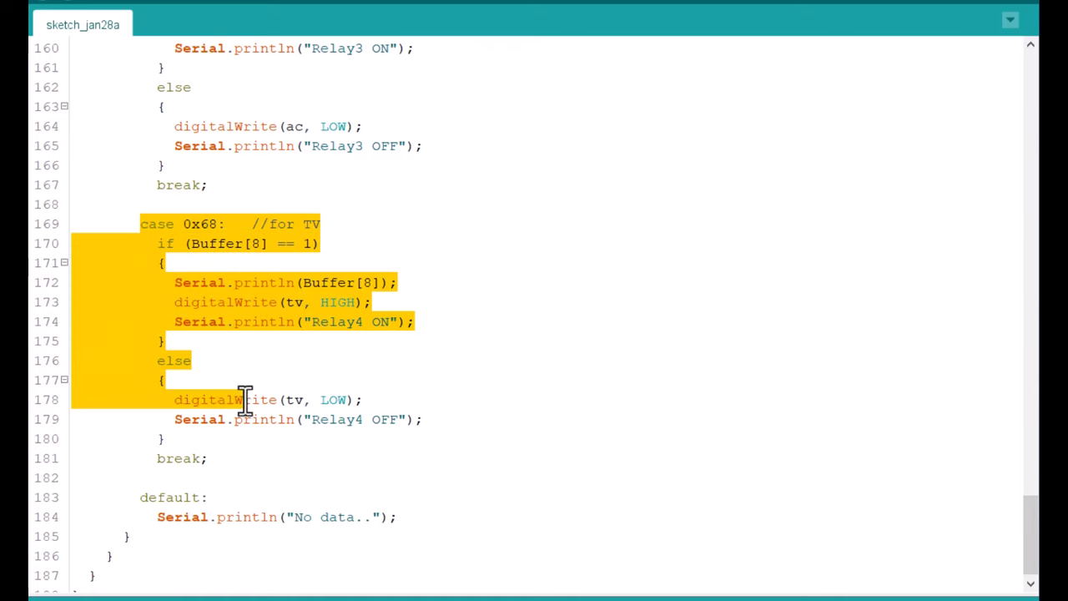
Select ESP32 Dev Module as the target board under Tools > Board.
{"action": "left_click", "coordinate": [583, 324]}
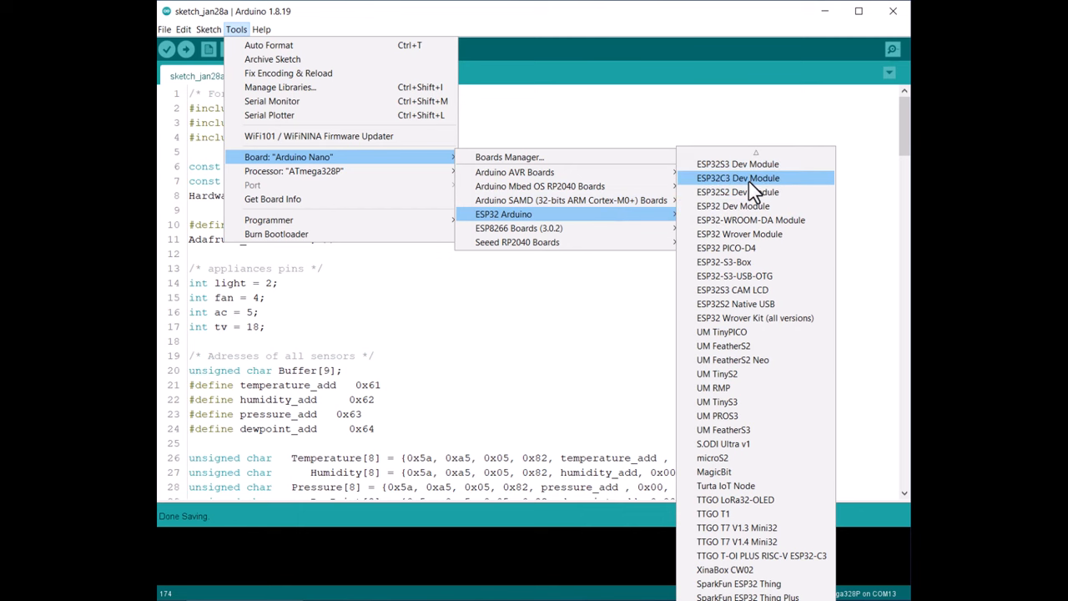
{"action": "left_click", "coordinate": [732, 206]}
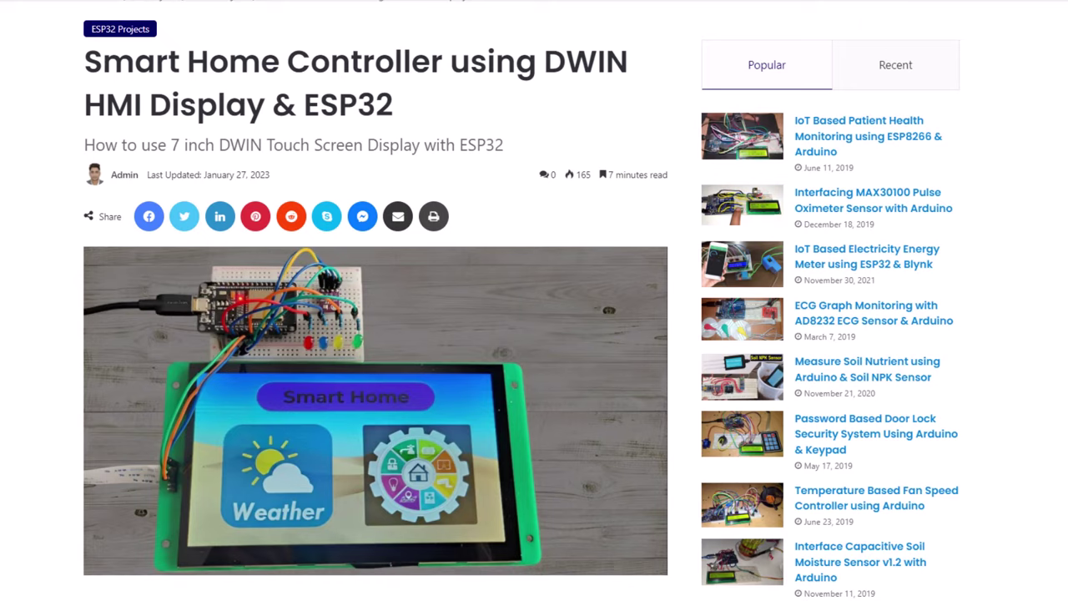
{"action": "scroll", "coordinate": [375, 334], "scroll_direction": "down", "scroll_amount": 5}
{"action": "scroll", "coordinate": [375, 333], "scroll_direction": "down", "scroll_amount": 5}
{"action": "scroll", "coordinate": [376, 334], "scroll_direction": "down", "scroll_amount": 5}
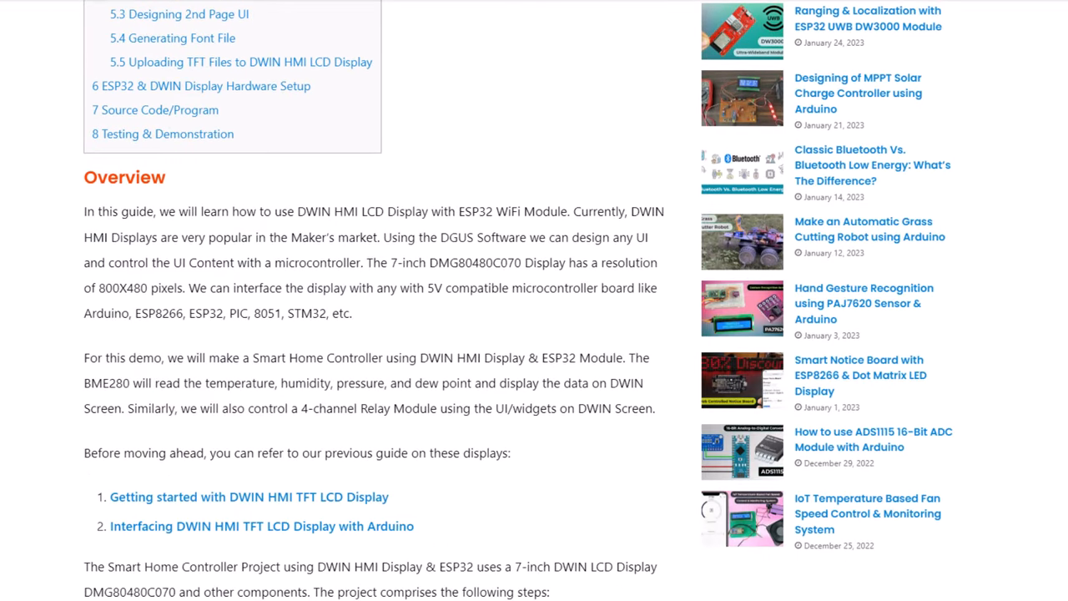
{"action": "scroll", "coordinate": [375, 334], "scroll_direction": "down", "scroll_amount": 5}
{"action": "scroll", "coordinate": [375, 334], "scroll_direction": "down", "scroll_amount": 5}
{"action": "scroll", "coordinate": [376, 334], "scroll_direction": "down", "scroll_amount": 5}
{"action": "scroll", "coordinate": [375, 334], "scroll_direction": "down", "scroll_amount": 5}
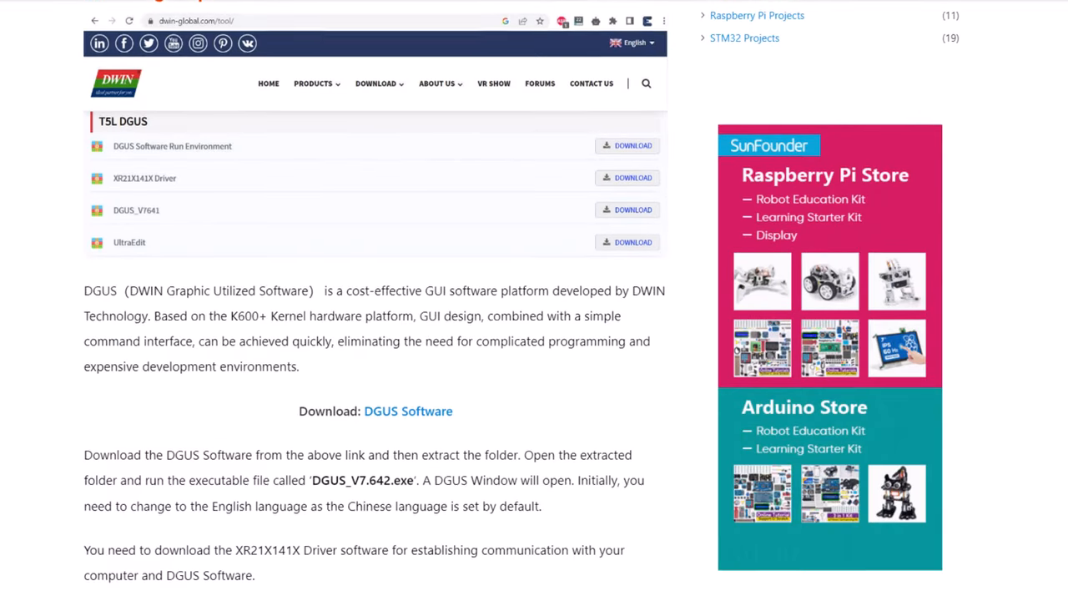
{"action": "scroll", "coordinate": [376, 334], "scroll_direction": "down", "scroll_amount": 5}
{"action": "scroll", "coordinate": [375, 334], "scroll_direction": "down", "scroll_amount": 5}
{"action": "scroll", "coordinate": [376, 334], "scroll_direction": "down", "scroll_amount": 5}
{"action": "scroll", "coordinate": [376, 333], "scroll_direction": "down", "scroll_amount": 5}
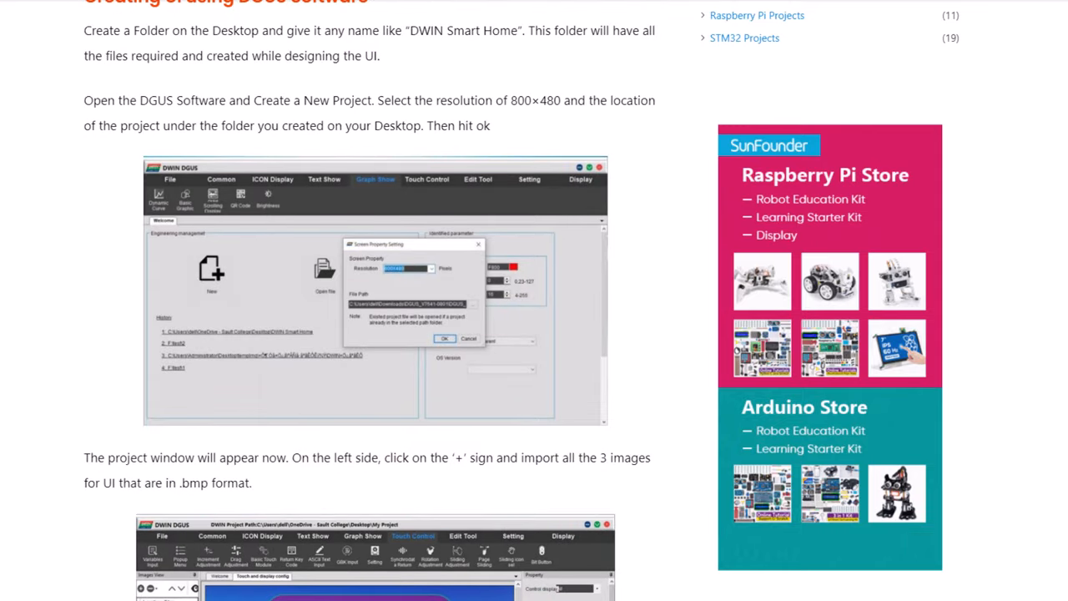
{"action": "scroll", "coordinate": [375, 333], "scroll_direction": "down", "scroll_amount": 5}
{"action": "scroll", "coordinate": [376, 334], "scroll_direction": "down", "scroll_amount": 5}
{"action": "scroll", "coordinate": [376, 333], "scroll_direction": "down", "scroll_amount": 5}
{"action": "scroll", "coordinate": [375, 333], "scroll_direction": "down", "scroll_amount": 5}
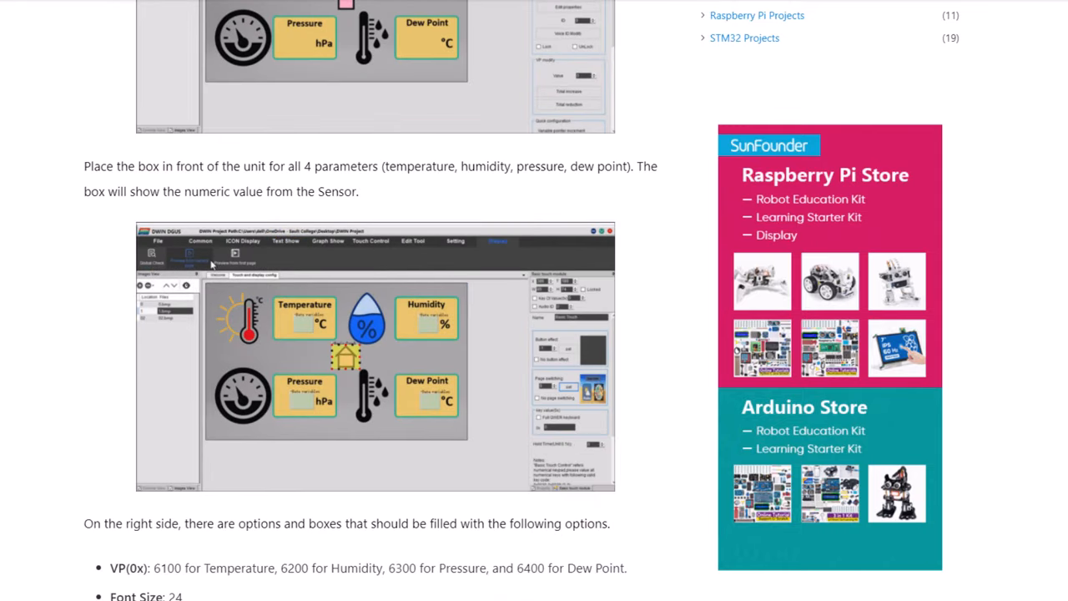
{"action": "scroll", "coordinate": [376, 333], "scroll_direction": "down", "scroll_amount": 5}
{"action": "scroll", "coordinate": [375, 333], "scroll_direction": "down", "scroll_amount": 5}
{"action": "scroll", "coordinate": [375, 334], "scroll_direction": "down", "scroll_amount": 5}
{"action": "scroll", "coordinate": [375, 334], "scroll_direction": "down", "scroll_amount": 5}
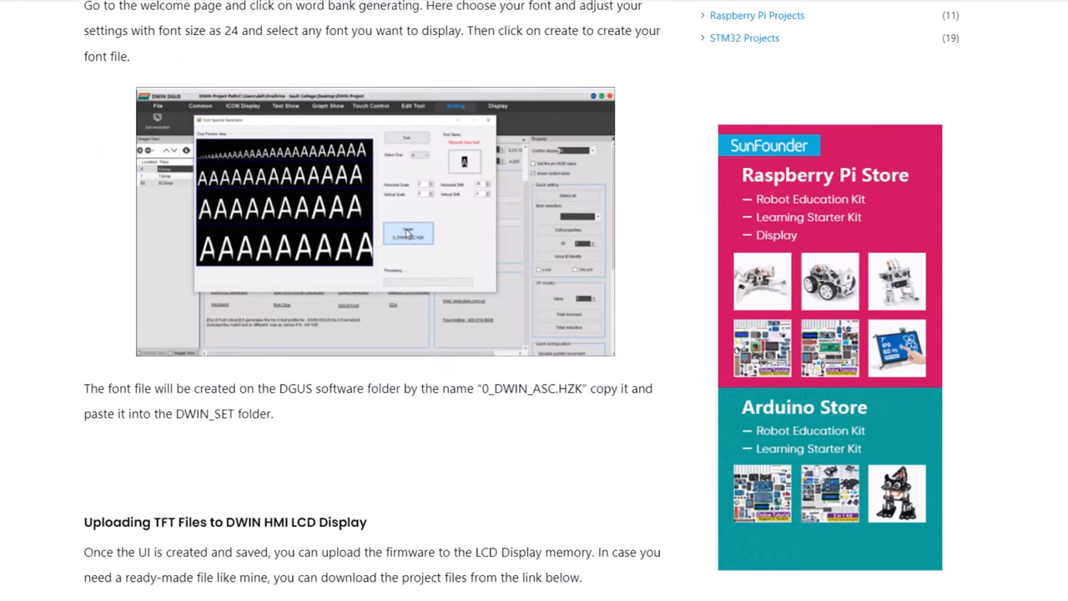
{"action": "scroll", "coordinate": [375, 334], "scroll_direction": "down", "scroll_amount": 5}
{"action": "scroll", "coordinate": [375, 334], "scroll_direction": "down", "scroll_amount": 5}
{"action": "scroll", "coordinate": [376, 333], "scroll_direction": "down", "scroll_amount": 5}
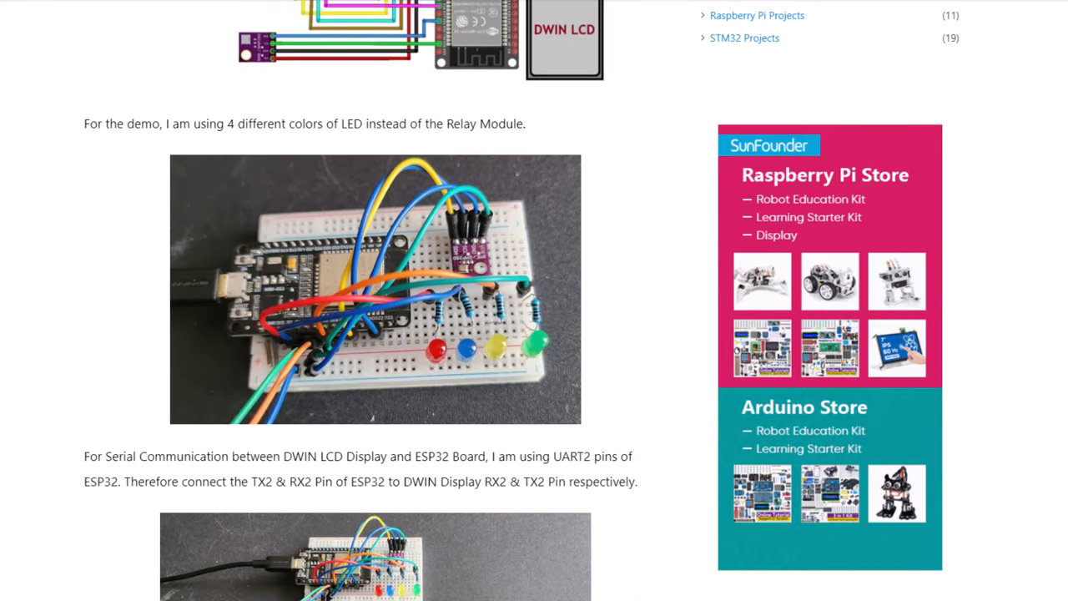
{"action": "scroll", "coordinate": [376, 334], "scroll_direction": "down", "scroll_amount": 5}
{"action": "scroll", "coordinate": [376, 333], "scroll_direction": "down", "scroll_amount": 5}
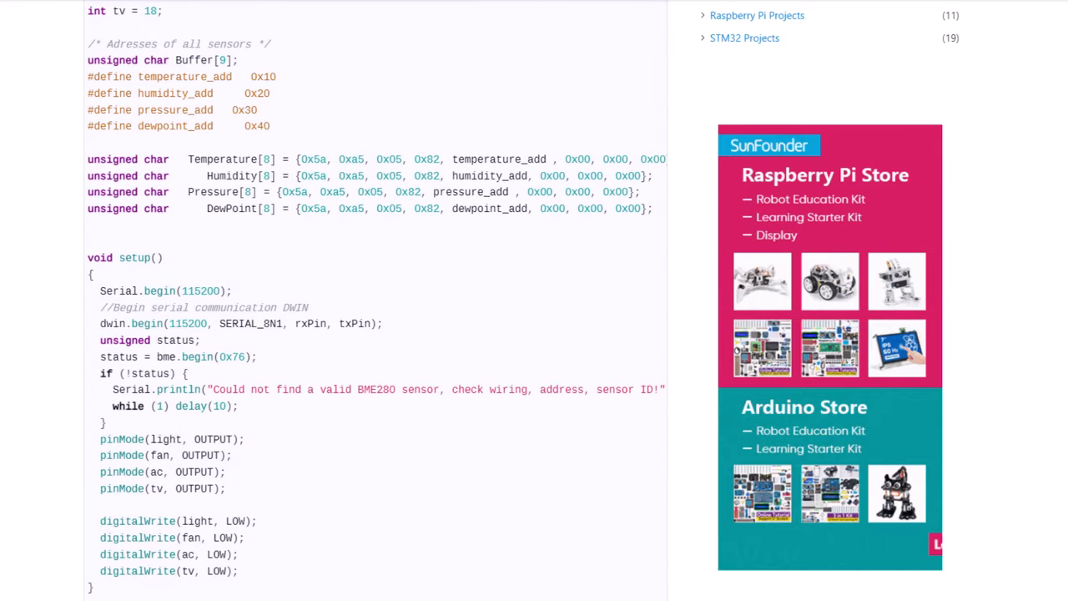